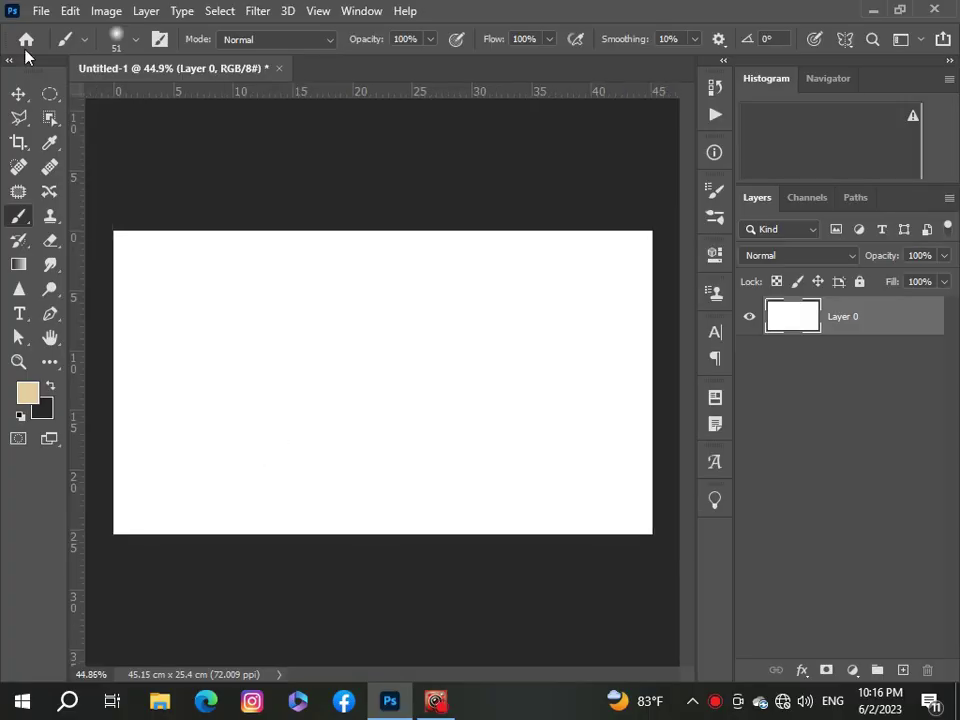
Open cliff_stock_107_by_robynsmales_d3lh7jo.jpg in its own tab beside the Untitled-1 canvas.
{"action": "left_click", "coordinate": [41, 11]}
{"action": "left_click", "coordinate": [60, 47]}
{"action": "scroll", "coordinate": [720, 258], "scroll_direction": "down", "scroll_amount": 2}
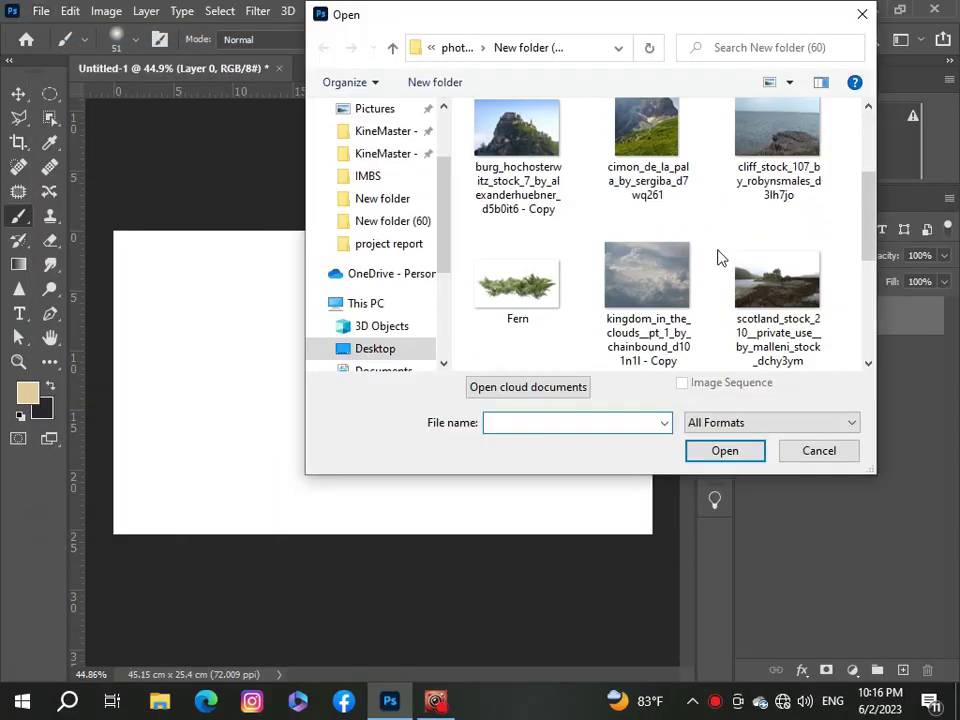
{"action": "left_click", "coordinate": [762, 155]}
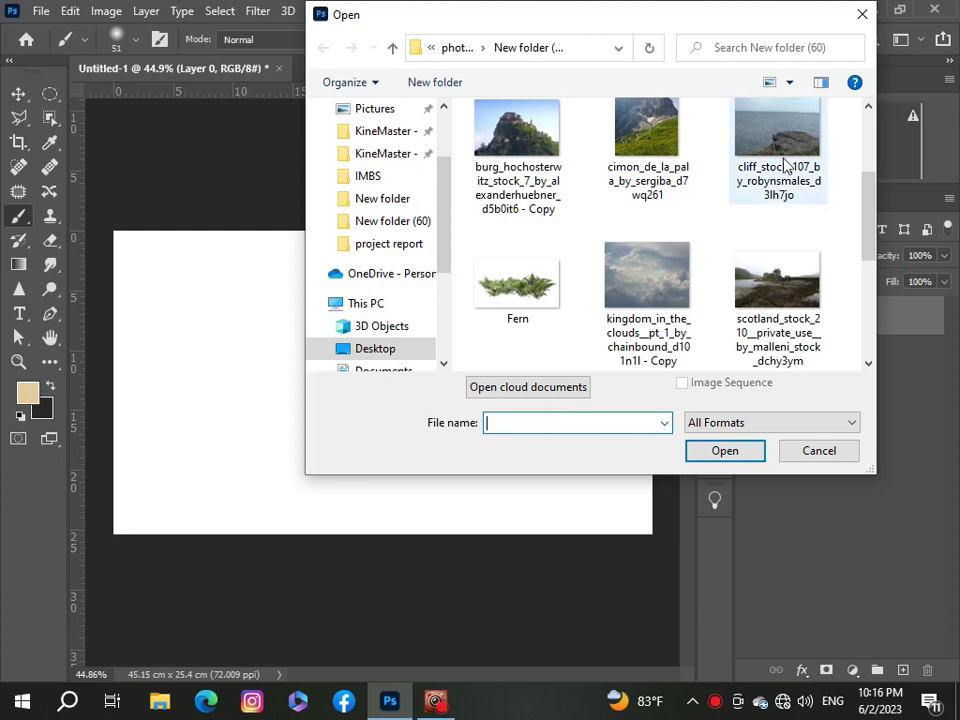
{"action": "left_click", "coordinate": [722, 452]}
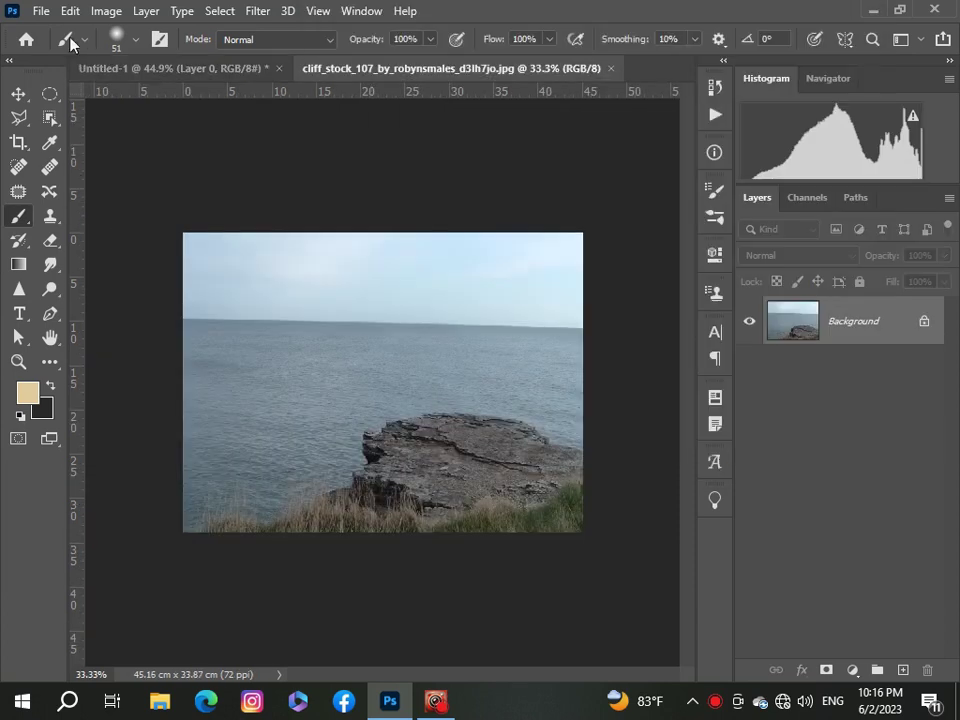
Select the cliff with Select Subject, unlock the Background, and add the lower-right grass.
{"action": "left_click", "coordinate": [220, 11]}
{"action": "left_click", "coordinate": [235, 232]}
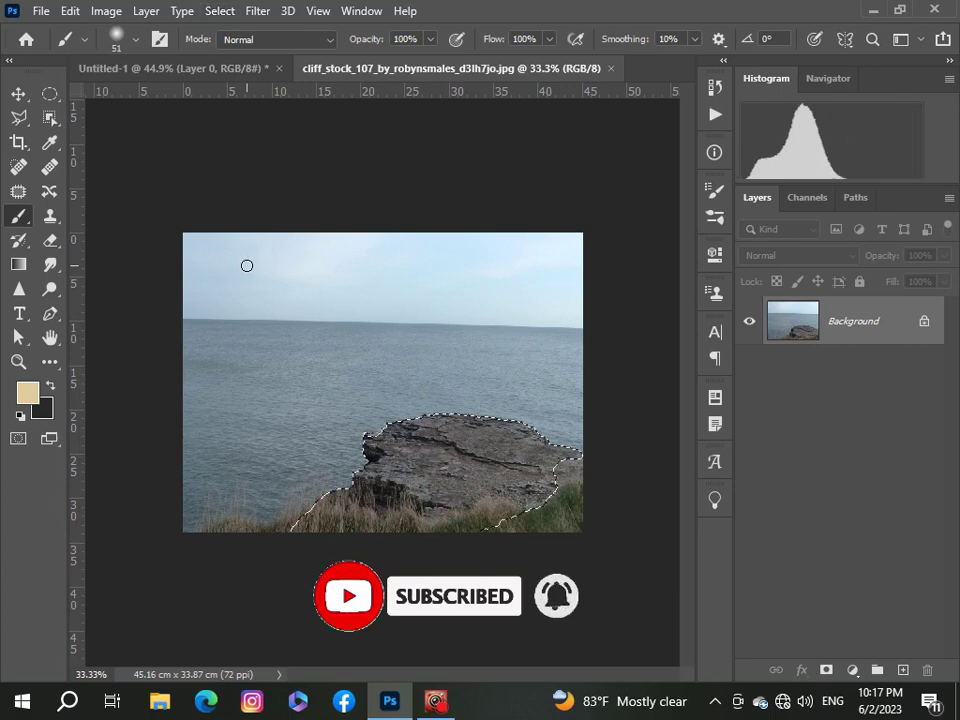
{"action": "left_click", "coordinate": [925, 330]}
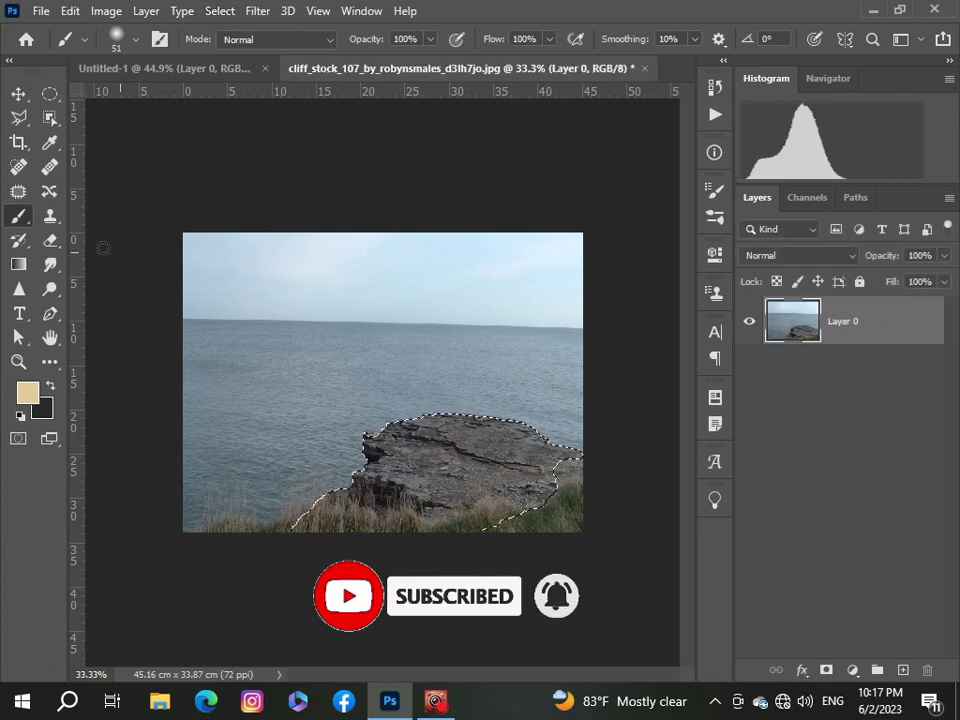
{"action": "left_click", "coordinate": [50, 117]}
{"action": "left_click", "coordinate": [125, 135]}
{"action": "left_click_drag", "start_coordinate": [536, 511], "coordinate": [591, 485]}
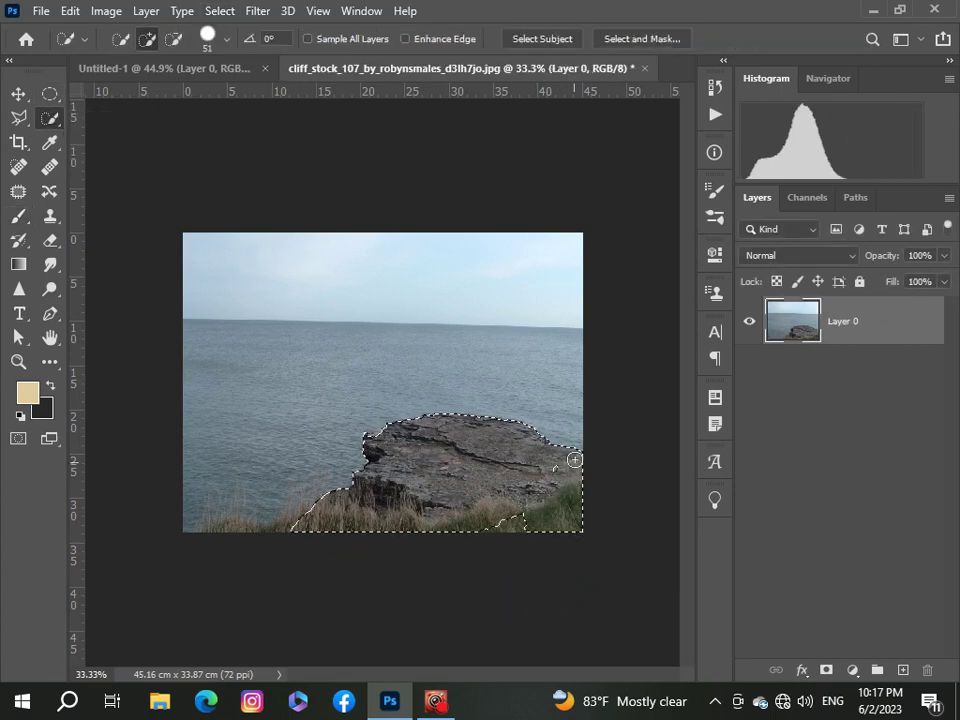
With a 14 px Quick Selection brush, subtract the water in the cliff notch from the selection.
{"action": "scroll", "coordinate": [429, 480], "scroll_direction": "up", "scroll_amount": 1}
{"action": "scroll", "coordinate": [429, 480], "scroll_direction": "up", "scroll_amount": 1}
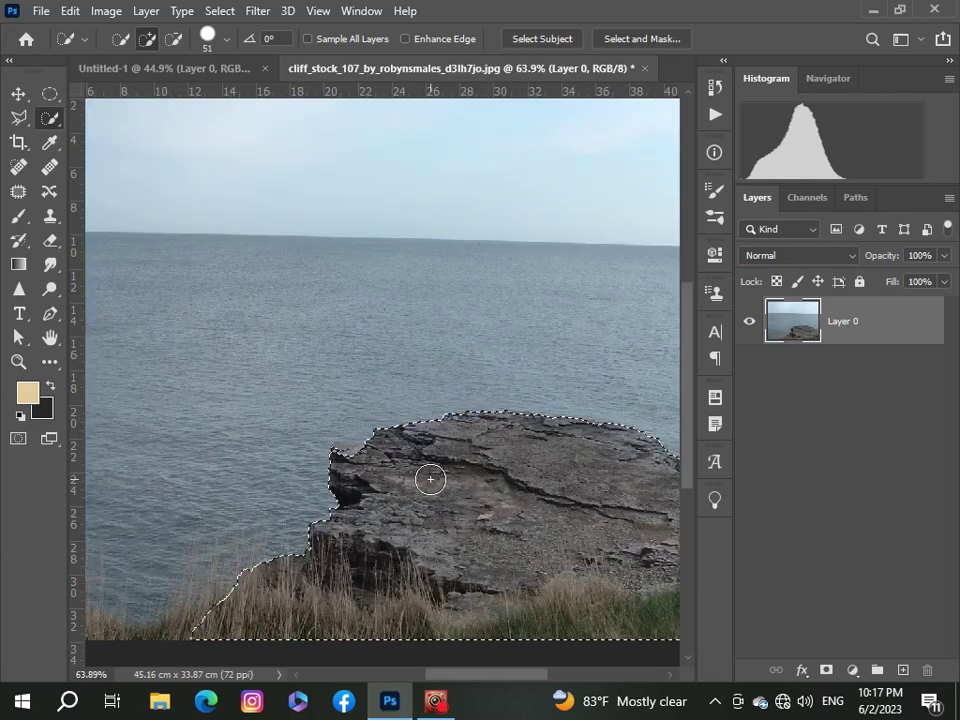
{"action": "scroll", "coordinate": [367, 460], "scroll_direction": "up", "scroll_amount": 1}
{"action": "scroll", "coordinate": [367, 460], "scroll_direction": "up", "scroll_amount": 2}
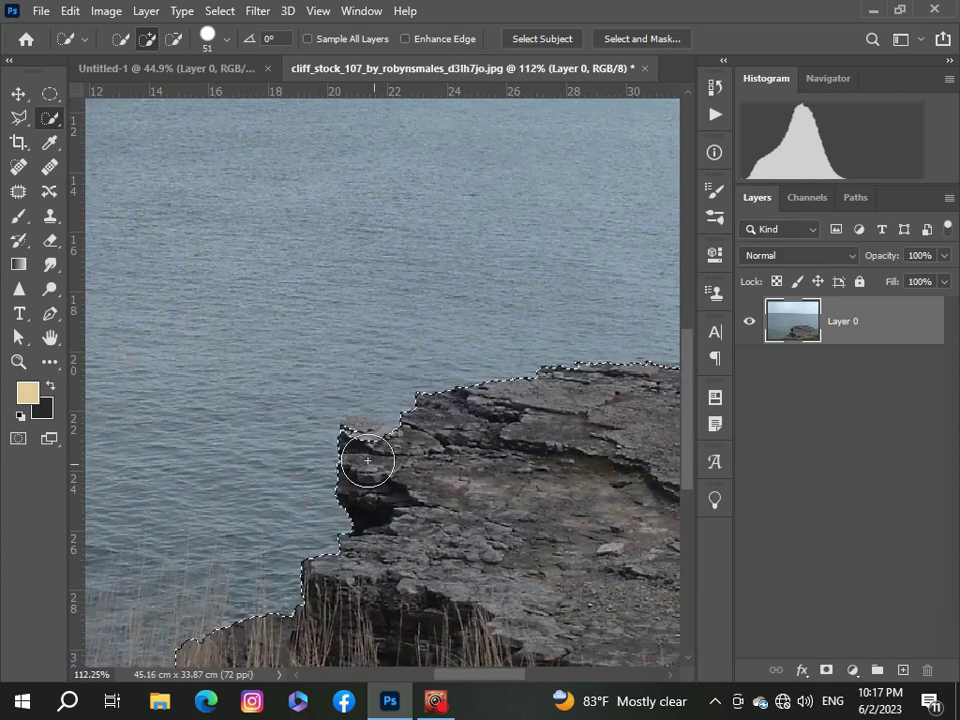
{"action": "right_click", "coordinate": [50, 117]}
{"action": "left_click", "coordinate": [110, 140]}
{"action": "left_click", "coordinate": [226, 40]}
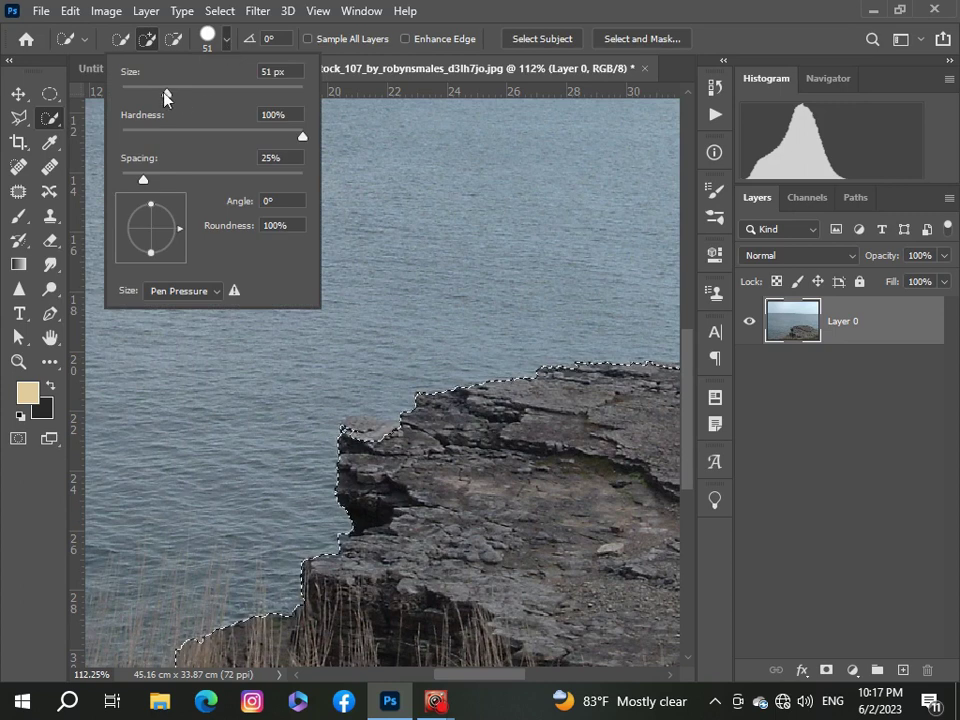
{"action": "left_click", "coordinate": [355, 435]}
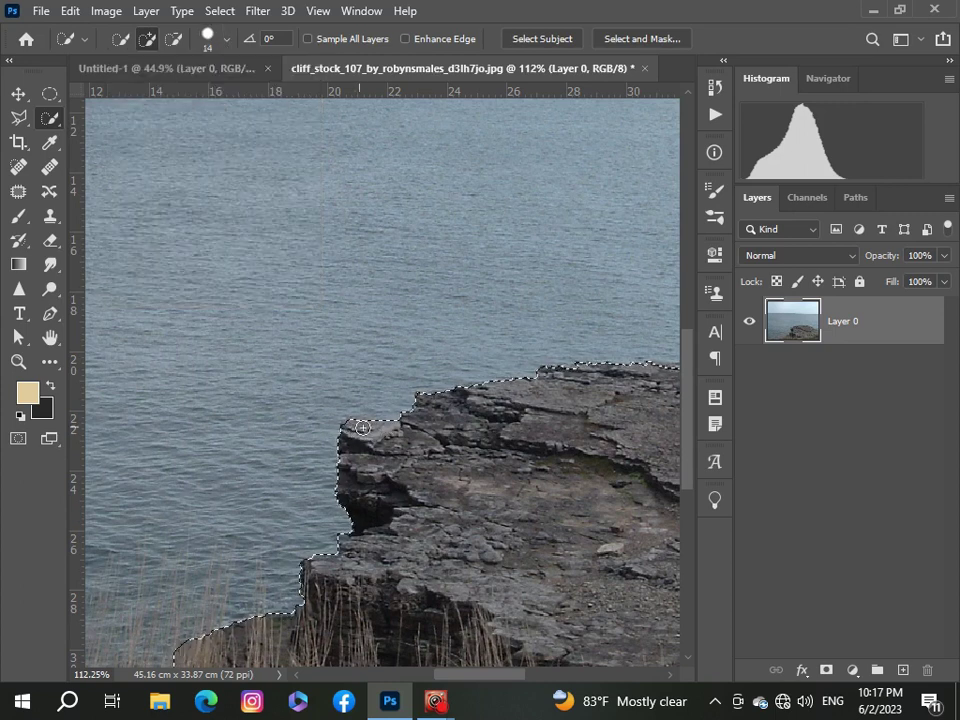
{"action": "scroll", "coordinate": [420, 437], "scroll_direction": "up", "scroll_amount": 2}
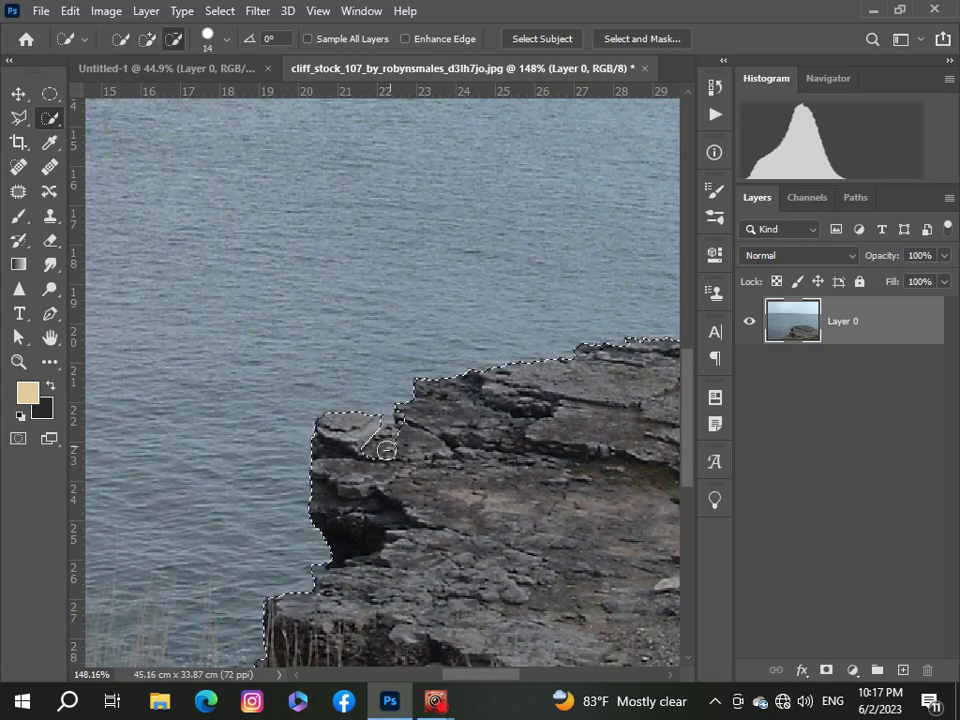
{"action": "left_click_drag", "start_coordinate": [386, 450], "coordinate": [374, 450]}
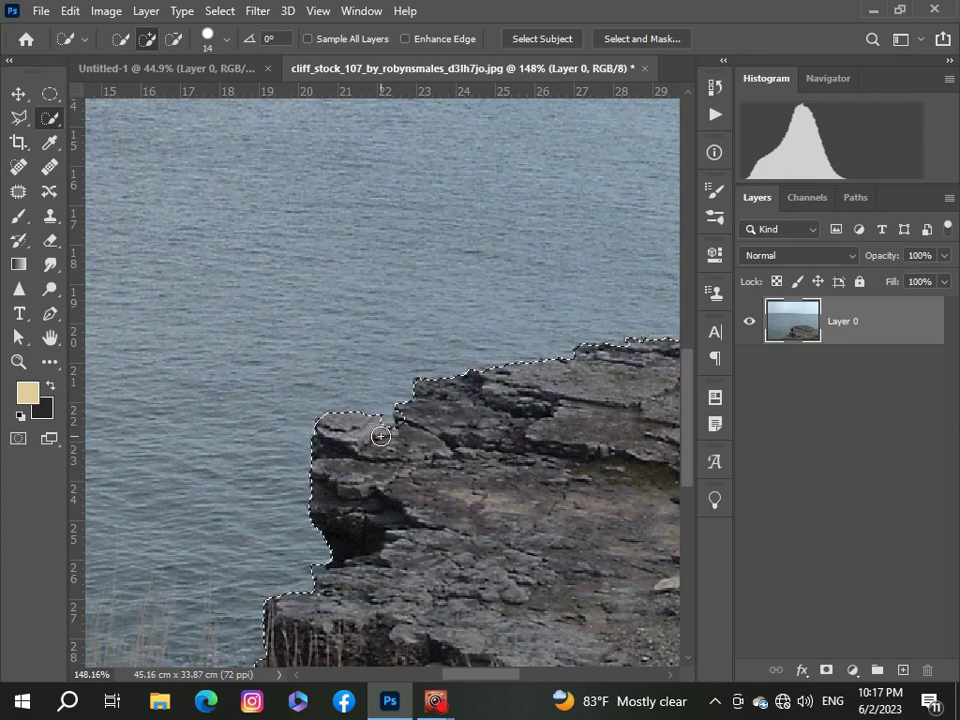
{"action": "scroll", "coordinate": [380, 436], "scroll_direction": "down", "scroll_amount": 10}
{"action": "left_click", "coordinate": [17, 96]}
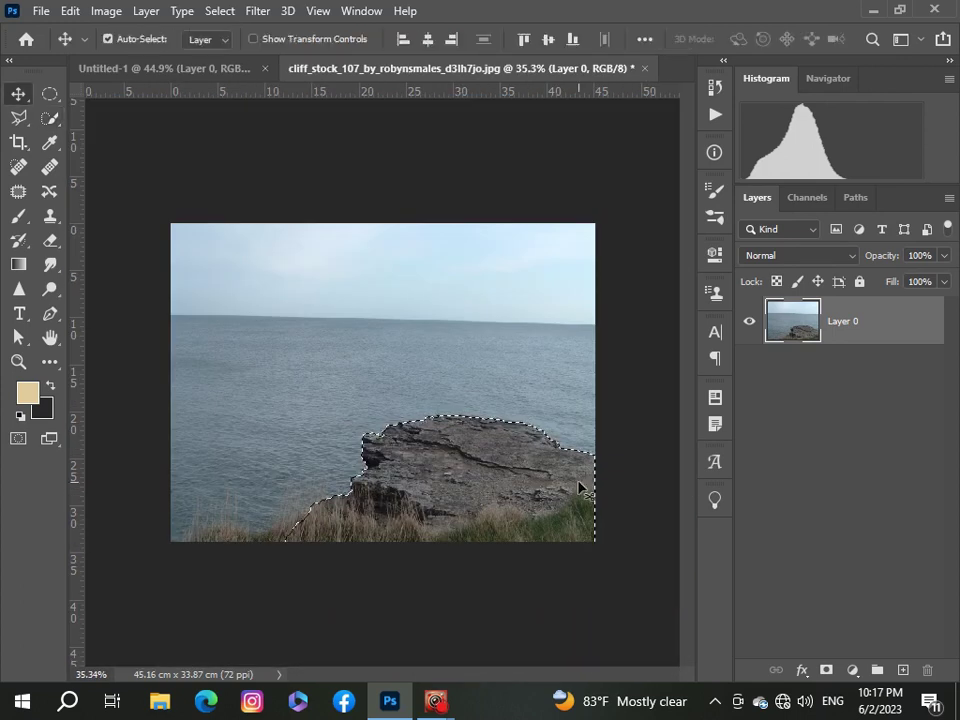
Drag the selected cliff into Untitled-1 as Layer 1 and put it into Warp mode.
{"action": "left_click_drag", "start_coordinate": [186, 74], "coordinate": [533, 488]}
{"action": "scroll", "coordinate": [527, 477], "scroll_direction": "down", "scroll_amount": 1}
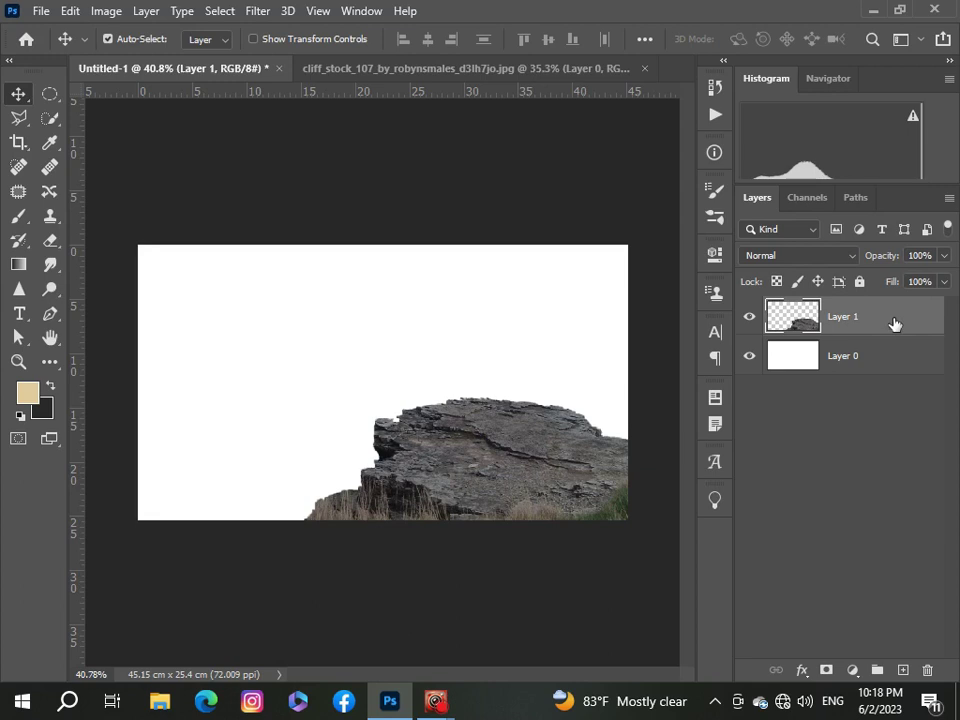
{"action": "key", "text": "ctrl+t"}
{"action": "right_click", "coordinate": [533, 463]}
{"action": "left_click", "coordinate": [550, 245]}
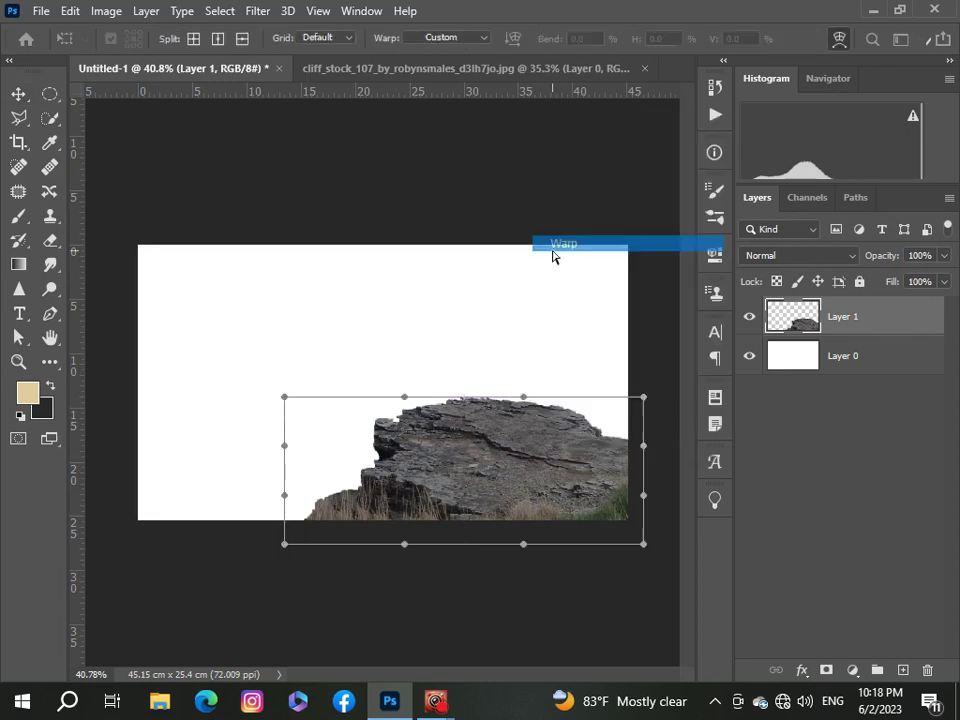
Warp the cliff's right, bottom and upper-left edges to fill the lower-right corner, then commit.
{"action": "left_click_drag", "start_coordinate": [632, 490], "coordinate": [655, 497]}
{"action": "left_click_drag", "start_coordinate": [644, 397], "coordinate": [648, 396]}
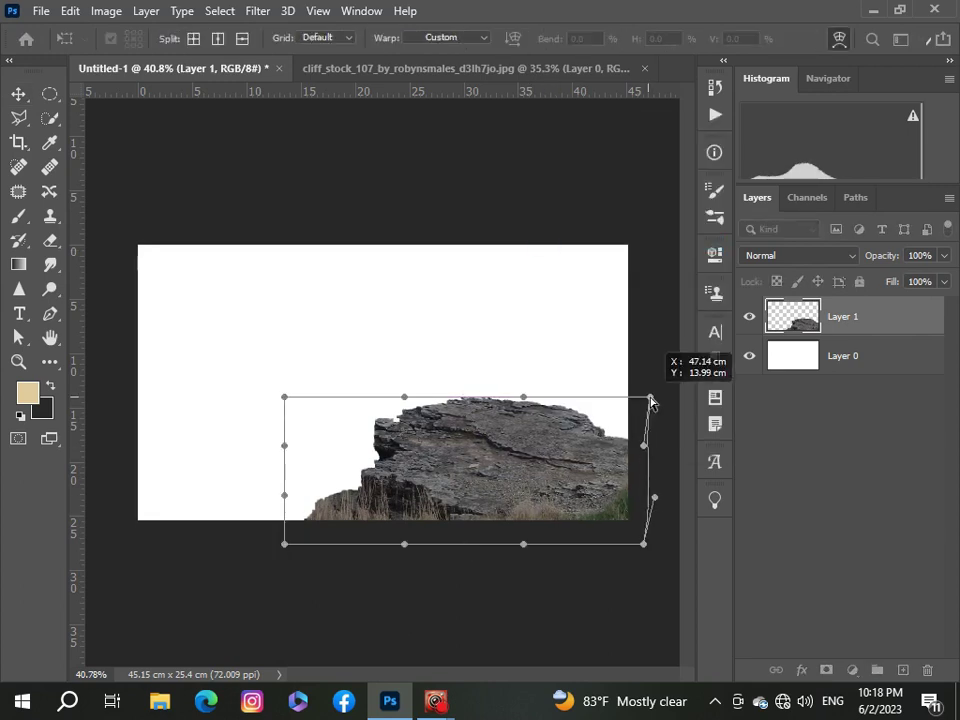
{"action": "left_click_drag", "start_coordinate": [283, 502], "coordinate": [282, 553]}
{"action": "left_click_drag", "start_coordinate": [405, 546], "coordinate": [417, 551]}
{"action": "left_click_drag", "start_coordinate": [522, 545], "coordinate": [531, 550]}
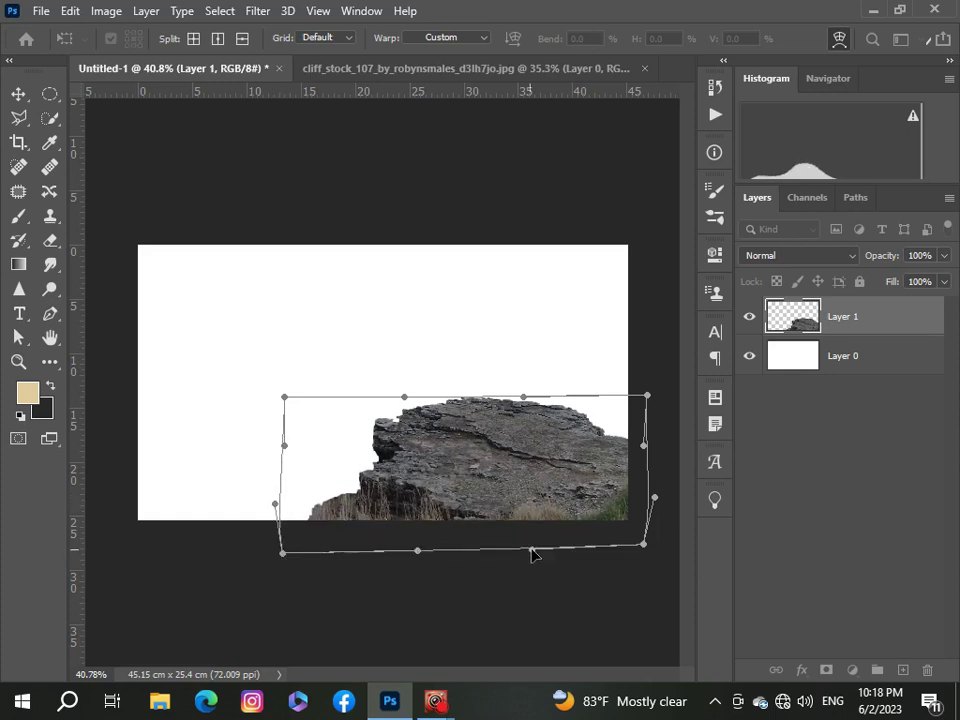
{"action": "left_click_drag", "start_coordinate": [443, 418], "coordinate": [402, 398]}
{"action": "key", "text": "Return"}
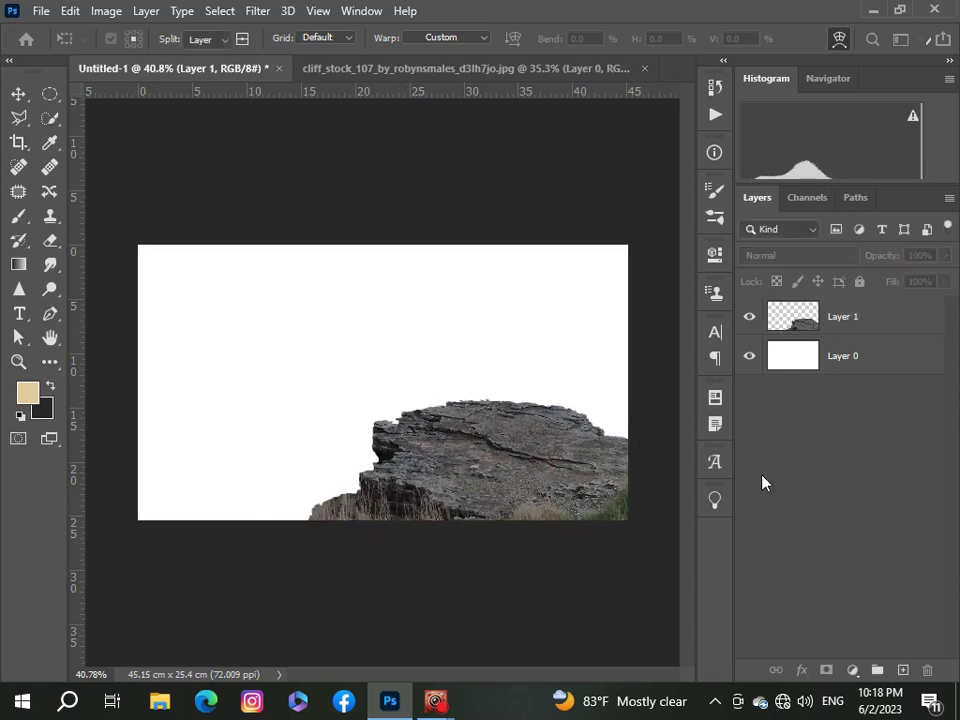
{"action": "scroll", "coordinate": [577, 462], "scroll_direction": "up", "scroll_amount": 1}
{"action": "scroll", "coordinate": [577, 462], "scroll_direction": "down", "scroll_amount": 2}
{"action": "scroll", "coordinate": [577, 462], "scroll_direction": "up", "scroll_amount": 1}
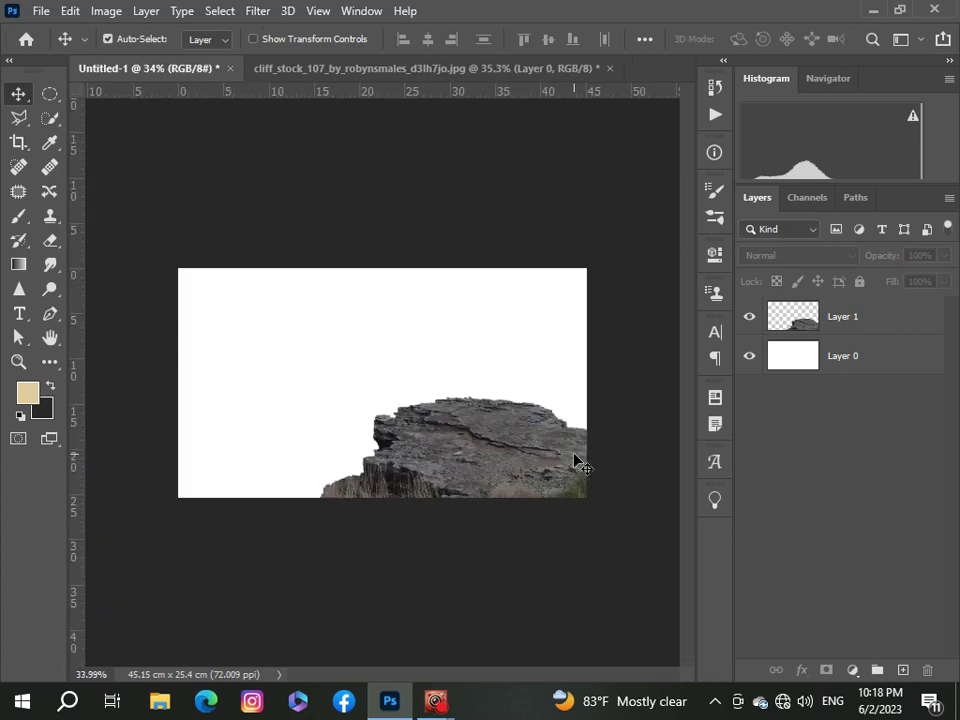
{"action": "scroll", "coordinate": [455, 462], "scroll_direction": "up", "scroll_amount": 1}
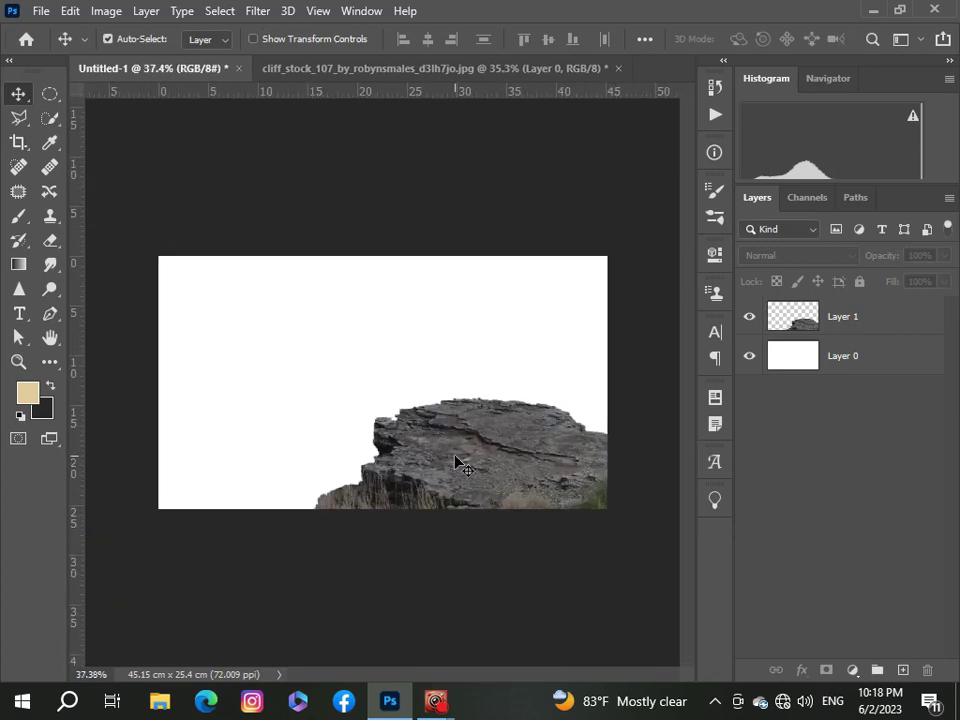
Open the kingdom_in_the_clouds photo and bring all of it into Untitled-1 as Layer 2.
{"action": "left_click", "coordinate": [852, 334]}
{"action": "left_click", "coordinate": [40, 13]}
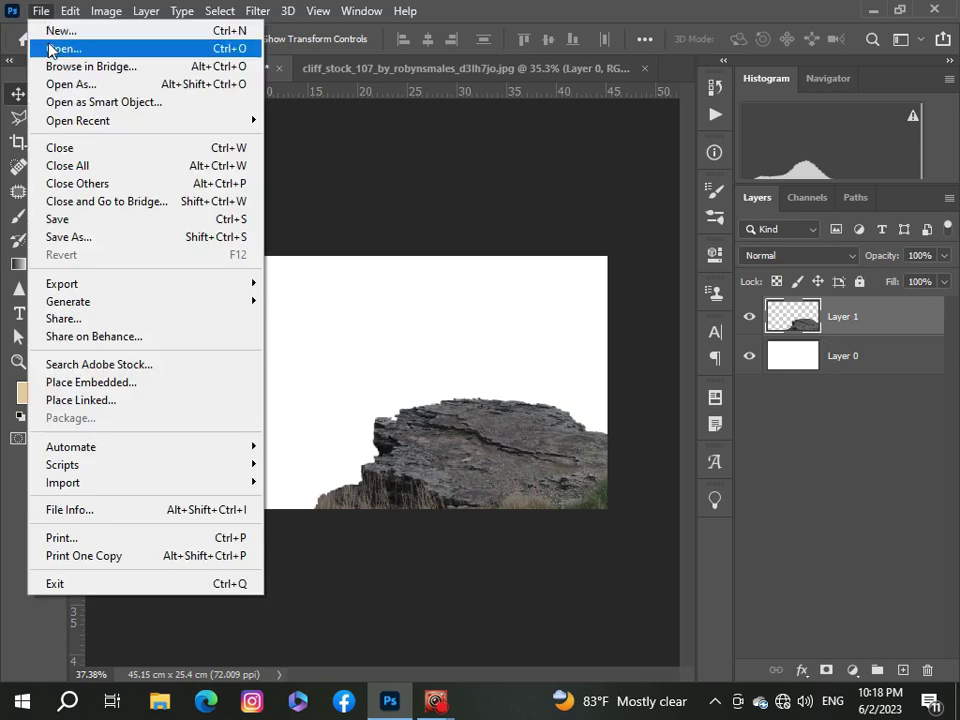
{"action": "left_click", "coordinate": [51, 47]}
{"action": "scroll", "coordinate": [643, 265], "scroll_direction": "down", "scroll_amount": 2}
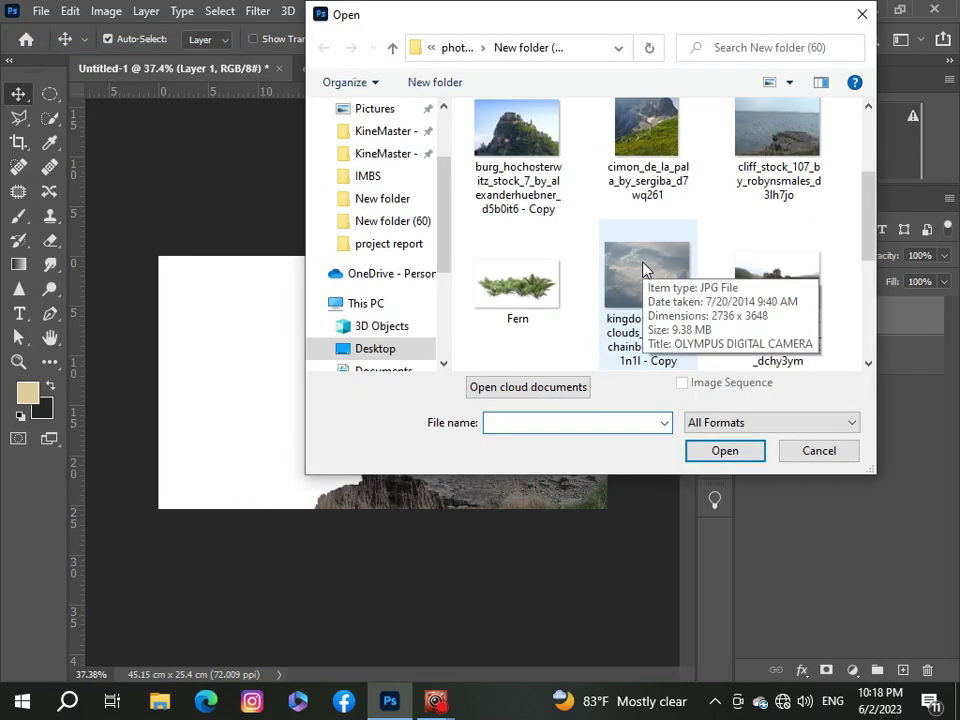
{"action": "left_click", "coordinate": [643, 270]}
{"action": "left_click", "coordinate": [710, 452]}
{"action": "key", "text": "ctrl+a"}
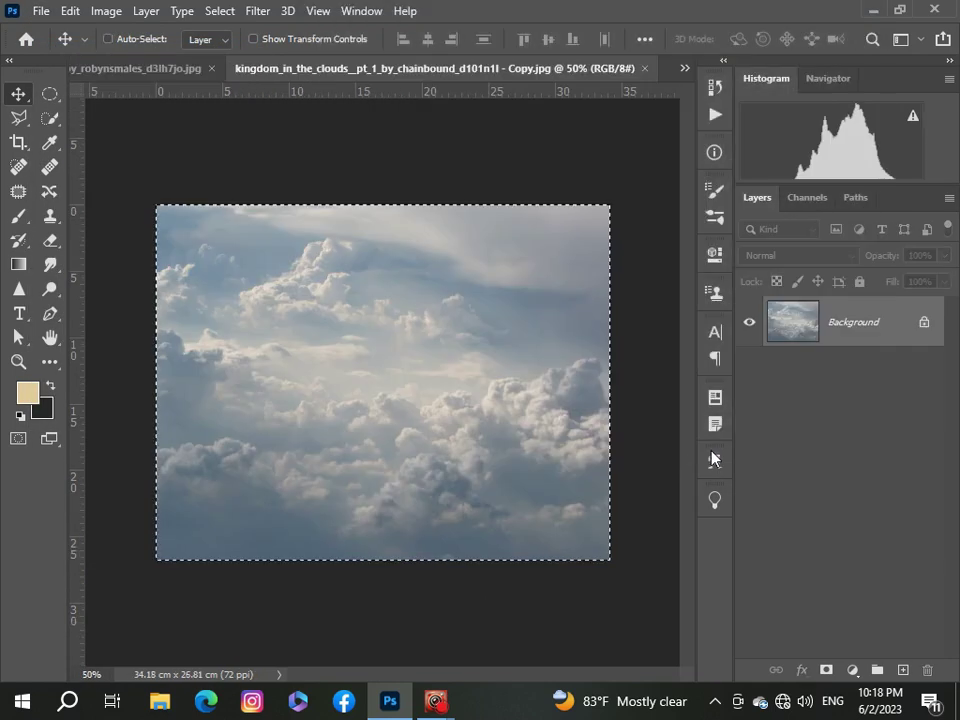
{"action": "mouse_move", "coordinate": [400, 380]}
{"action": "left_mouse_down"}
{"action": "mouse_move", "coordinate": [583, 88]}
{"action": "mouse_move", "coordinate": [413, 379]}
{"action": "left_mouse_up"}
Move the cloud layer below the cliff and stretch it wider to cover the canvas.
{"action": "key", "text": "ctrl+bracketleft"}
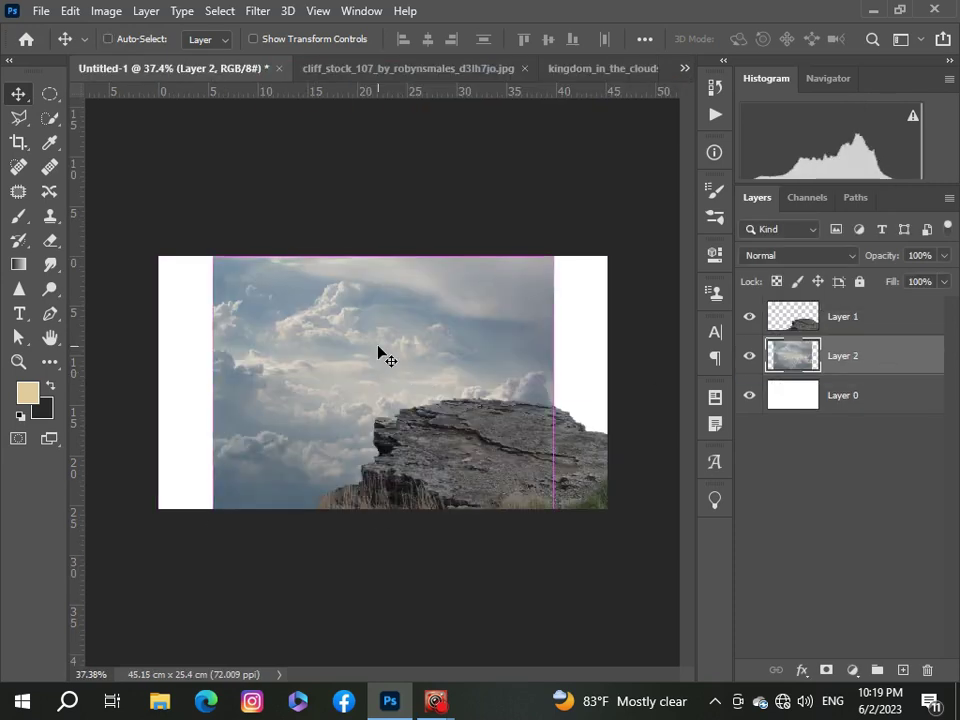
{"action": "key", "text": "ctrl+t"}
{"action": "left_click_drag", "start_coordinate": [553, 390], "coordinate": [608, 390]}
{"action": "left_click_drag", "start_coordinate": [214, 390], "coordinate": [152, 391]}
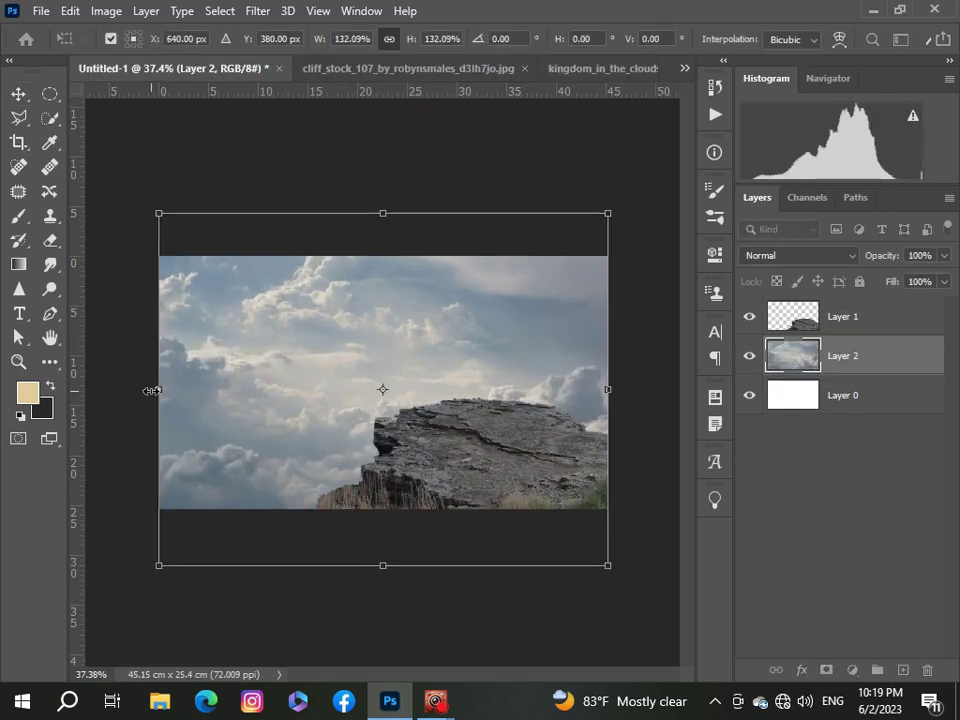
{"action": "left_click", "coordinate": [785, 524]}
{"action": "scroll", "coordinate": [381, 390], "scroll_direction": "up", "scroll_amount": 1}
{"action": "scroll", "coordinate": [380, 385], "scroll_direction": "down", "scroll_amount": 1}
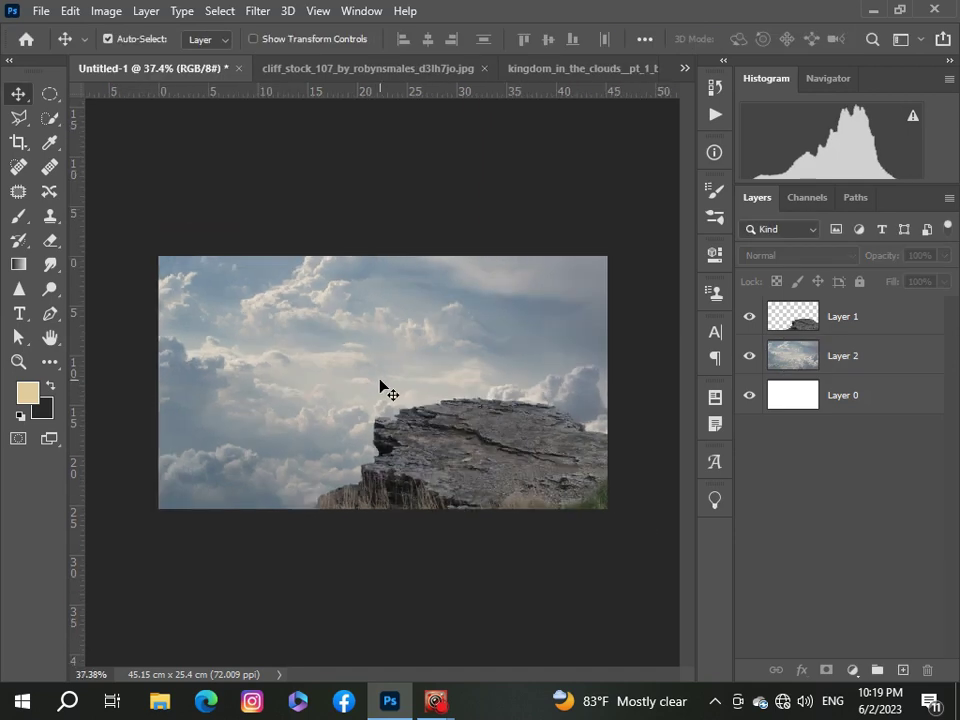
Open the Hochosterwitz castle-on-a-hill photo and select the hill with Select Subject.
{"action": "left_click", "coordinate": [40, 10]}
{"action": "left_click", "coordinate": [50, 47]}
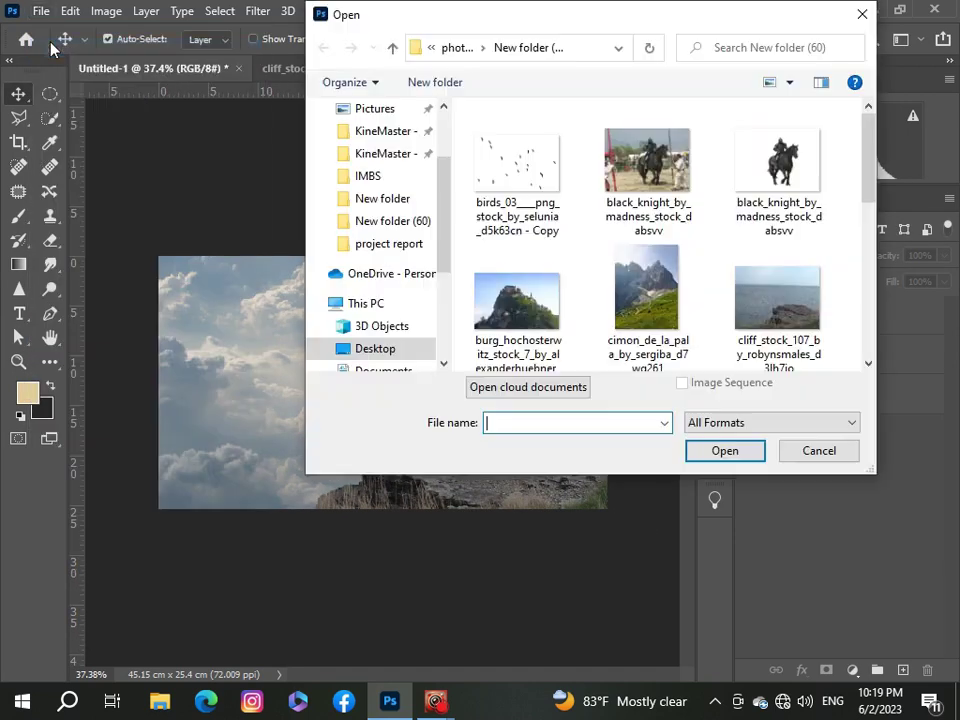
{"action": "left_click", "coordinate": [517, 300]}
{"action": "left_click", "coordinate": [735, 455]}
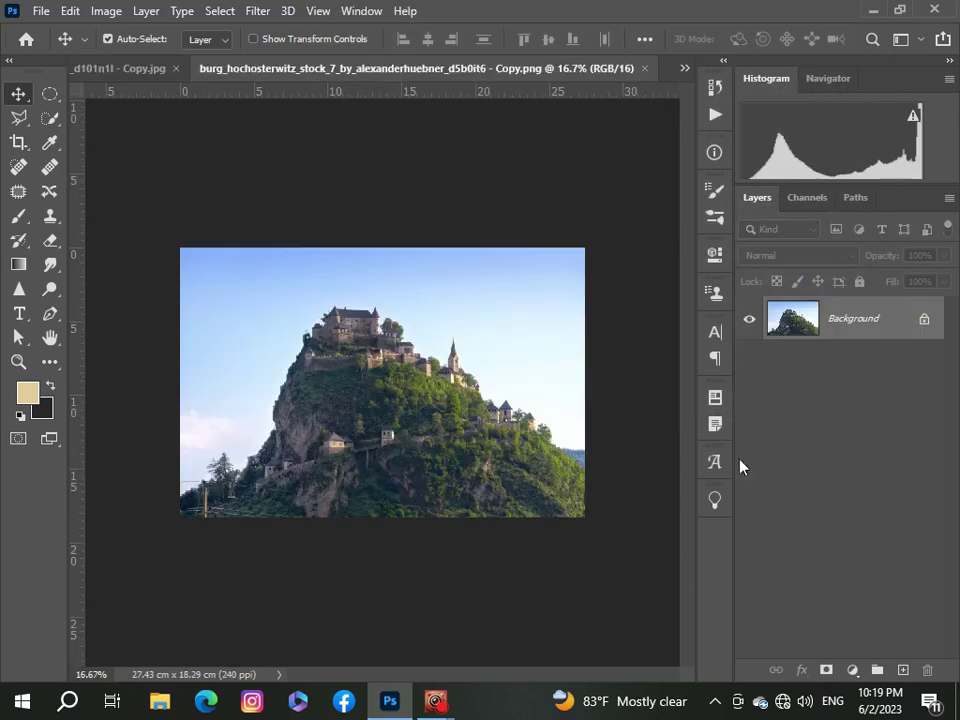
{"action": "left_click", "coordinate": [220, 11]}
{"action": "left_click", "coordinate": [270, 225]}
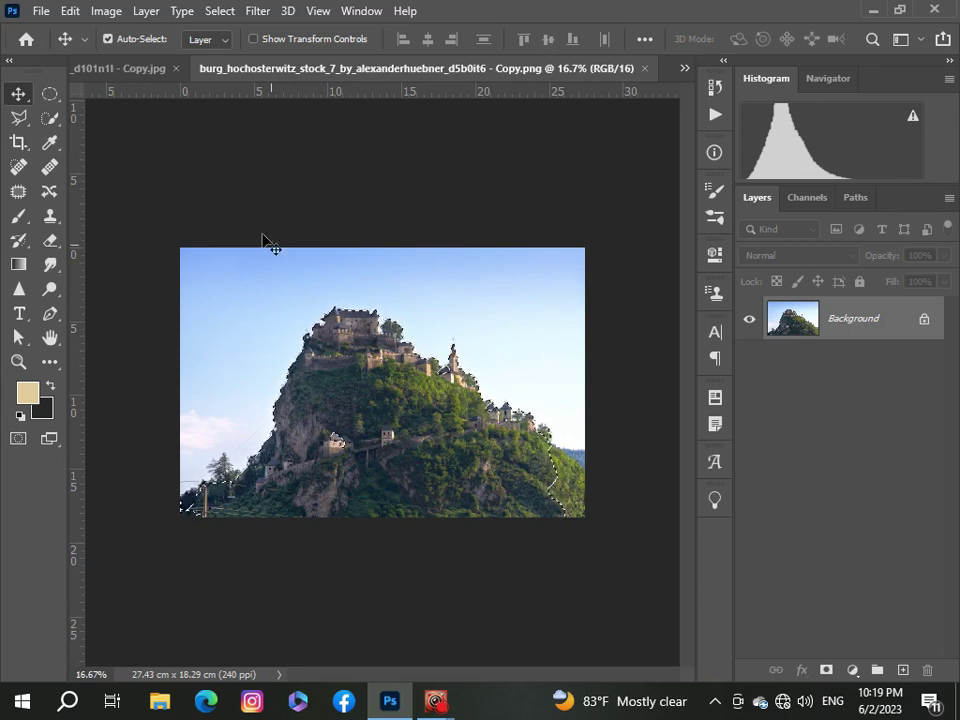
Add the hill's lower-right and bottom-left edges using a 39 px Quick Selection brush.
{"action": "left_click", "coordinate": [49, 118]}
{"action": "scroll", "coordinate": [382, 380], "scroll_direction": "up", "scroll_amount": 1}
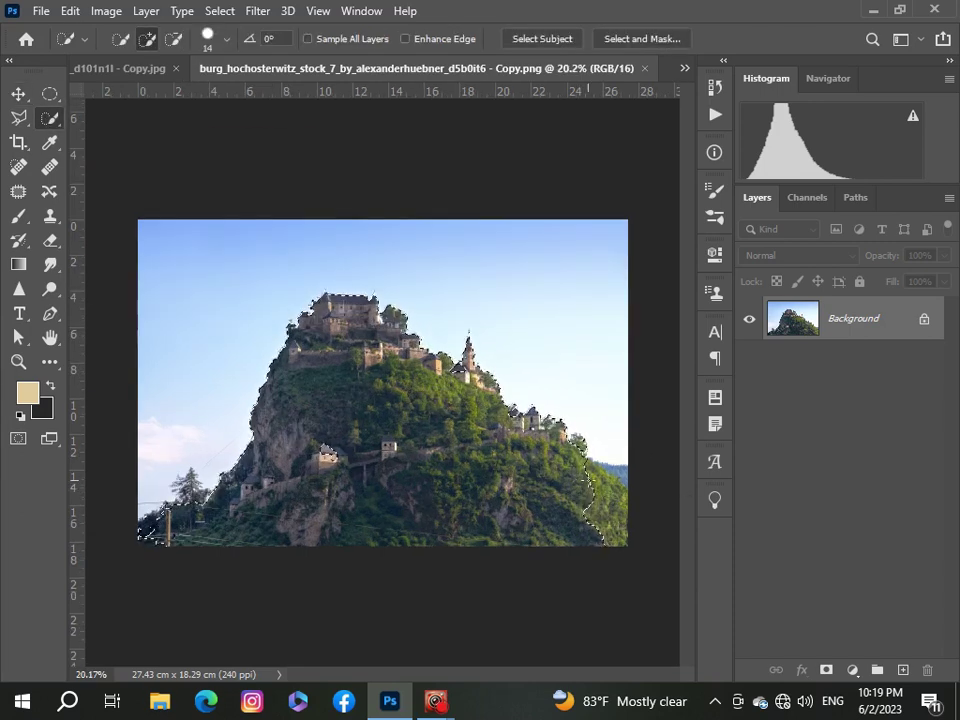
{"action": "left_click", "coordinate": [610, 490]}
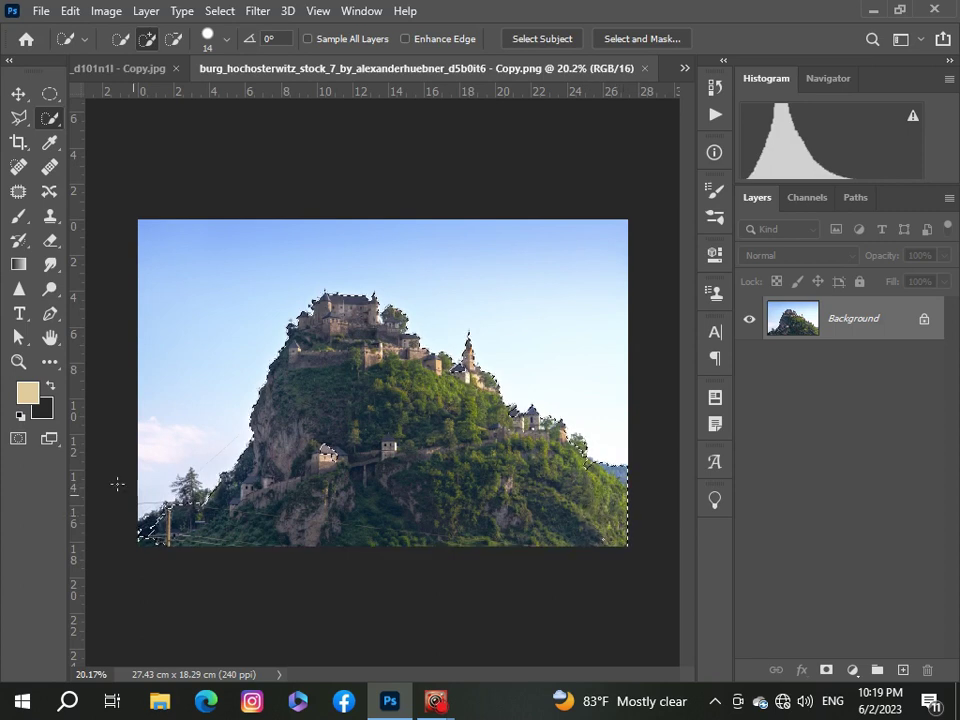
{"action": "left_click", "coordinate": [226, 39]}
{"action": "left_click_drag", "start_coordinate": [137, 94], "coordinate": [154, 94]}
{"action": "left_click", "coordinate": [153, 542]}
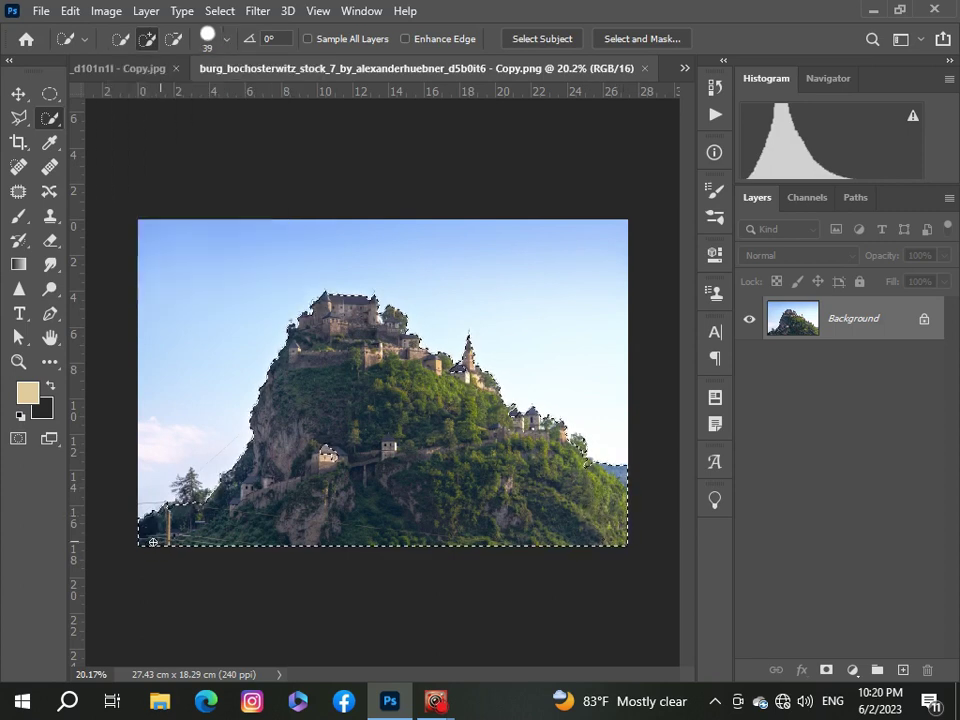
{"action": "scroll", "coordinate": [484, 436], "scroll_direction": "up", "scroll_amount": 2}
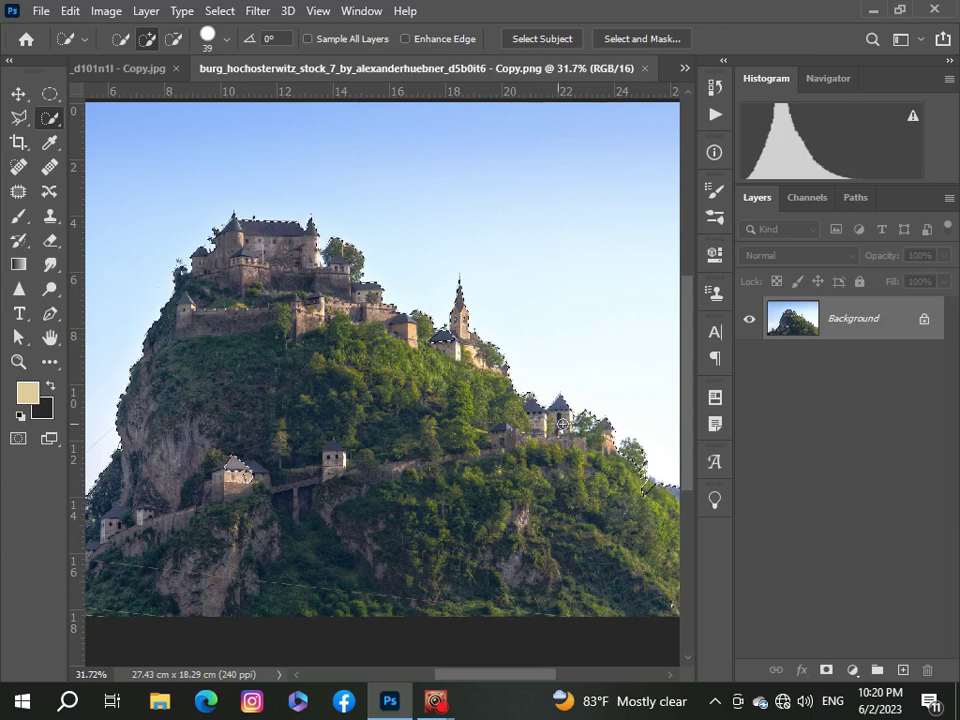
{"action": "scroll", "coordinate": [301, 295], "scroll_direction": "down", "scroll_amount": 4}
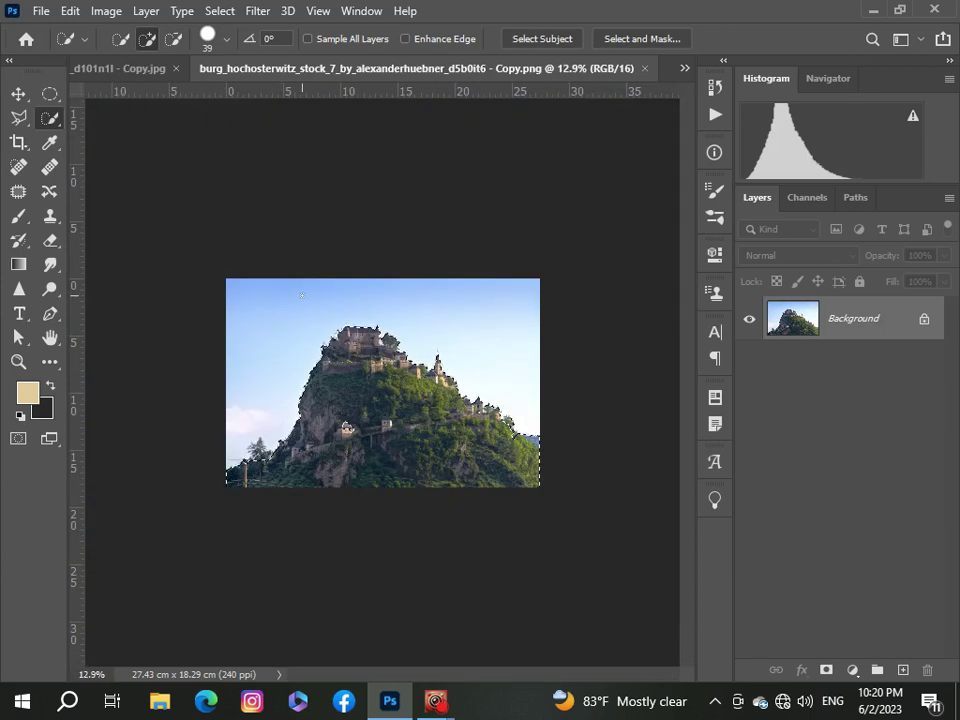
Return to the Untitled-1 composite document with the Move tool active.
{"action": "left_click", "coordinate": [17, 94]}
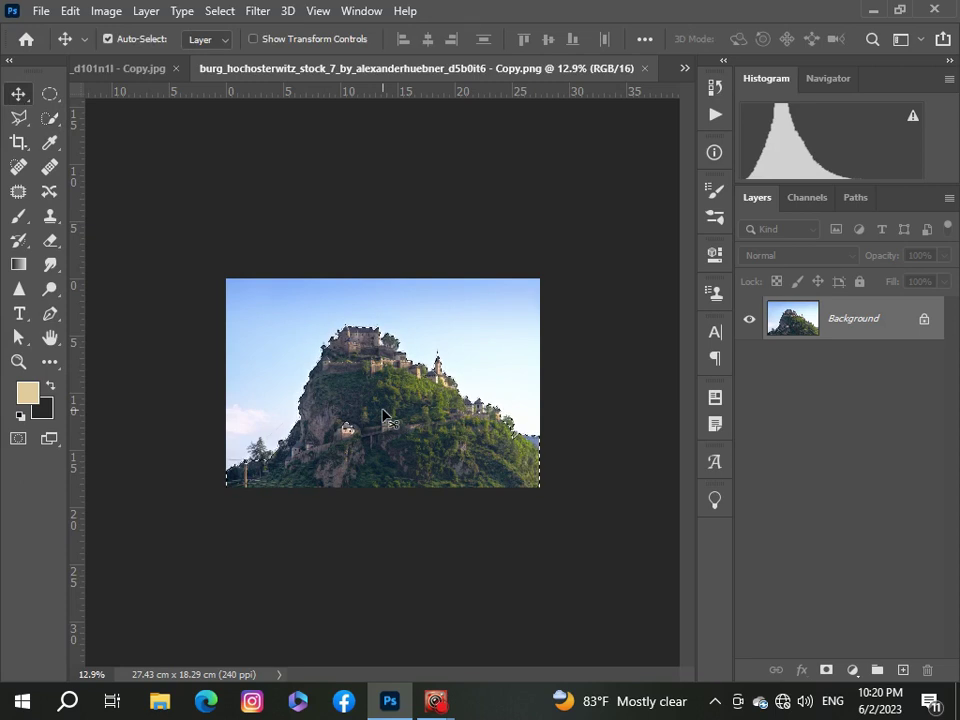
{"action": "left_click", "coordinate": [685, 67]}
{"action": "left_click", "coordinate": [557, 76]}
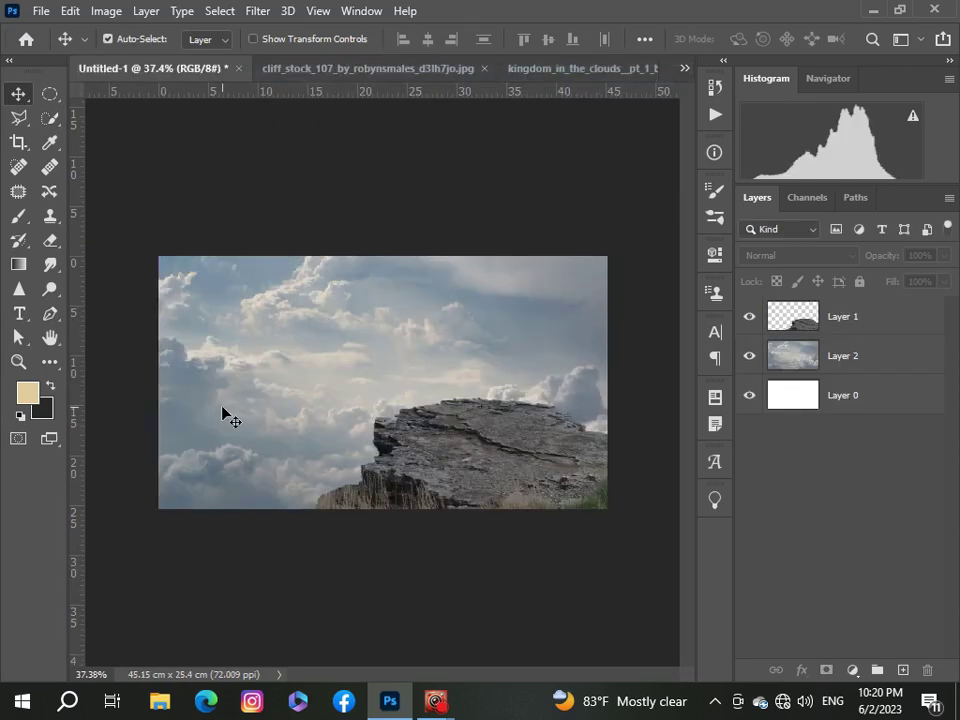
Paste the castle hill as Layer 3, scale it down, and move it below Layer 1.
{"action": "left_click", "coordinate": [866, 325]}
{"action": "key", "text": "ctrl+v"}
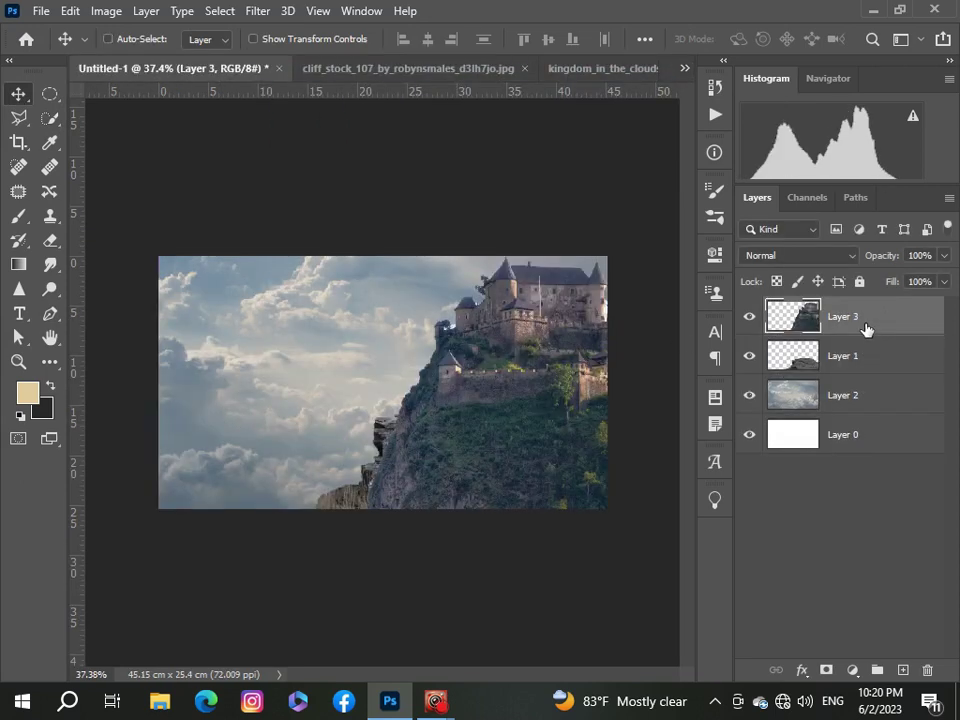
{"action": "key", "text": "ctrl+t"}
{"action": "key", "text": "ctrl+0"}
{"action": "left_click_drag", "start_coordinate": [646, 530], "coordinate": [452, 370]}
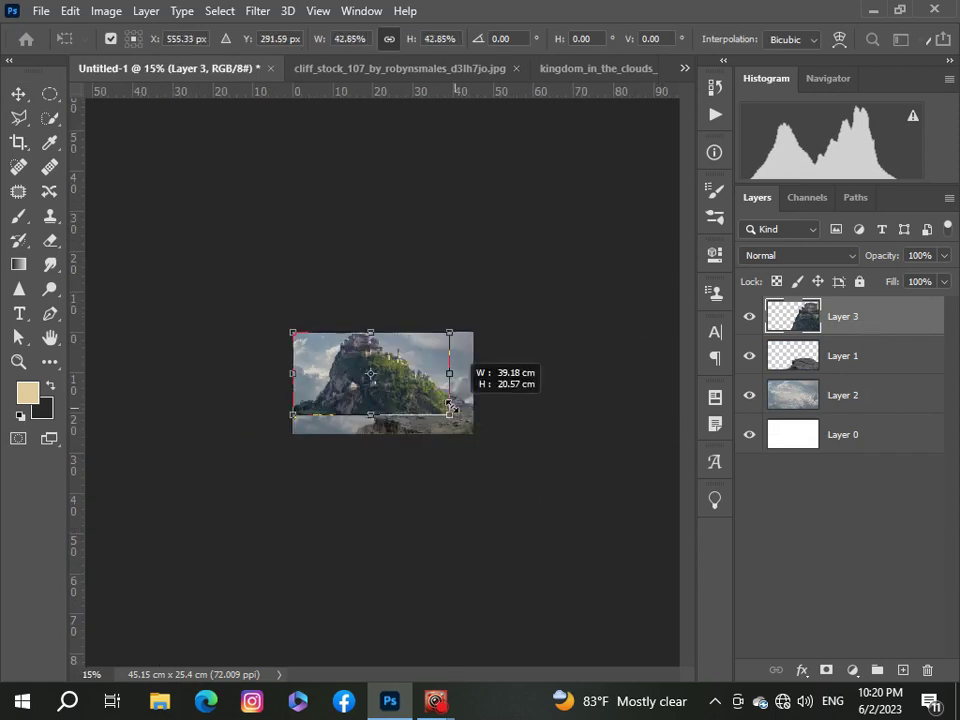
{"action": "key", "text": "Return"}
{"action": "left_click_drag", "start_coordinate": [843, 316], "coordinate": [880, 345]}
{"action": "scroll", "coordinate": [353, 368], "scroll_direction": "up", "scroll_amount": 4}
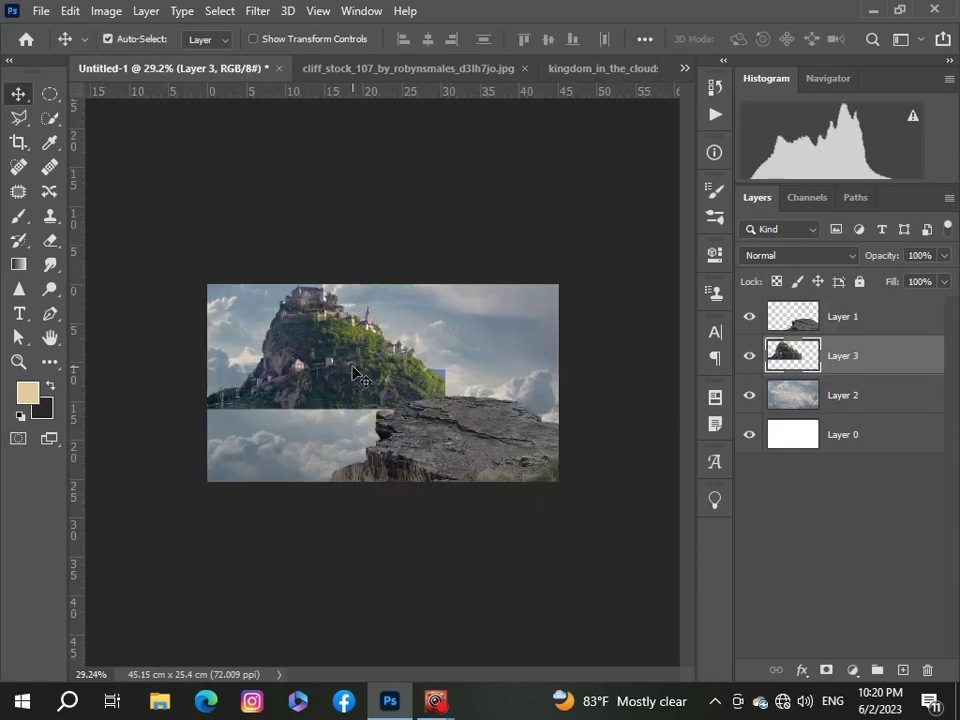
Resize the castle to about 67% and align it to the canvas's upper-left edge.
{"action": "key", "text": "ctrl+t"}
{"action": "left_click_drag", "start_coordinate": [456, 413], "coordinate": [338, 349]}
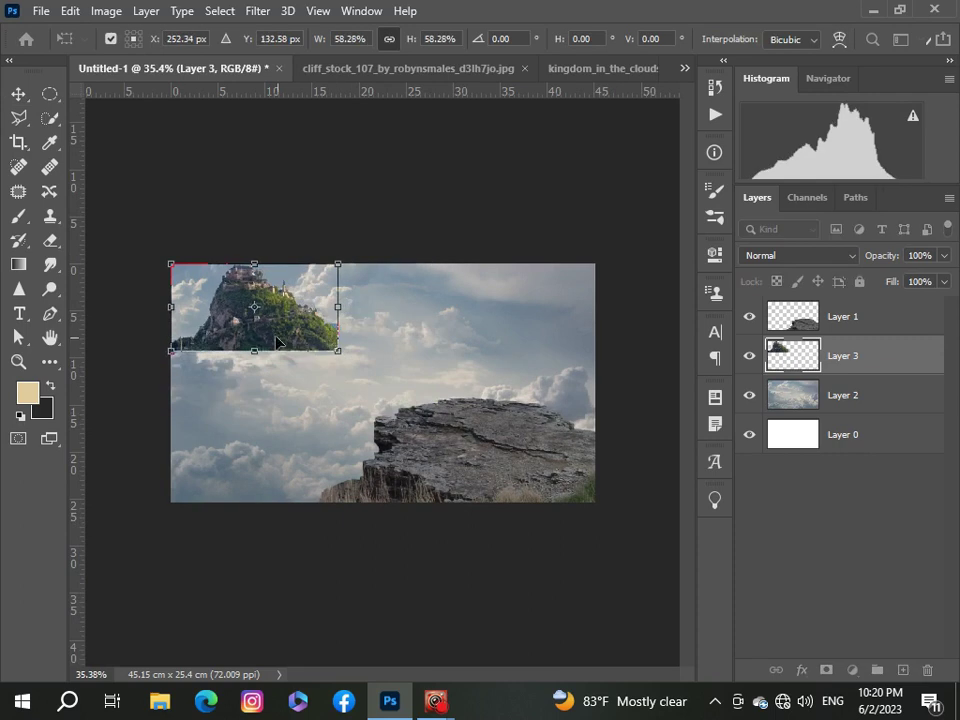
{"action": "left_click_drag", "start_coordinate": [264, 329], "coordinate": [265, 362]}
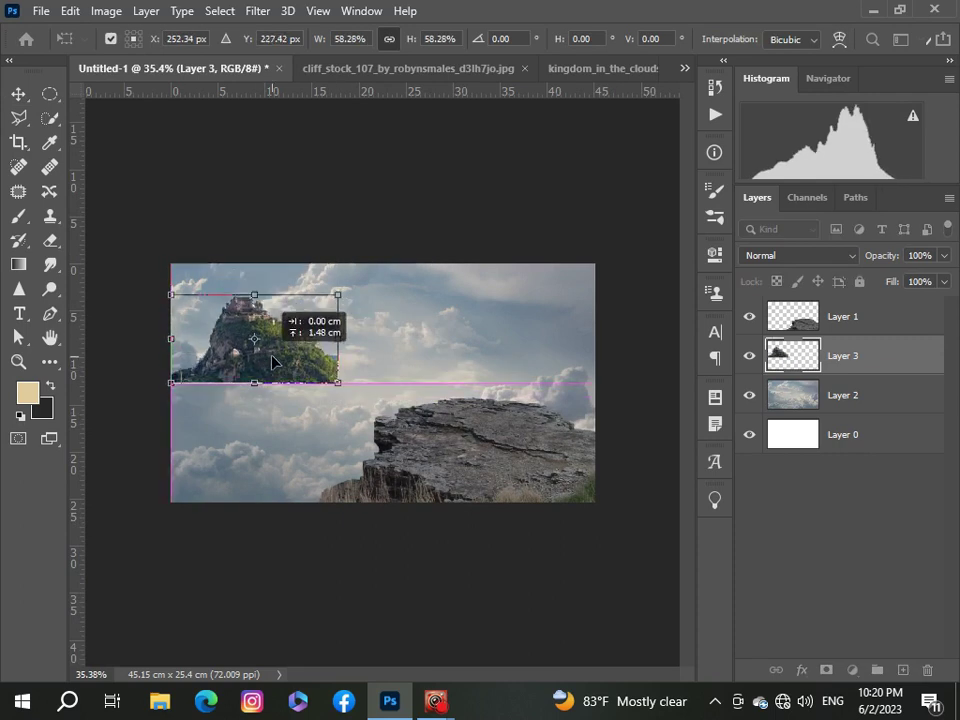
{"action": "left_click_drag", "start_coordinate": [338, 295], "coordinate": [347, 285]}
{"action": "left_click_drag", "start_coordinate": [254, 285], "coordinate": [259, 278]}
{"action": "mouse_move", "coordinate": [240, 369]}
{"action": "left_mouse_down"}
{"action": "mouse_move", "coordinate": [248, 369]}
{"action": "mouse_move", "coordinate": [236, 368]}
{"action": "left_mouse_up"}
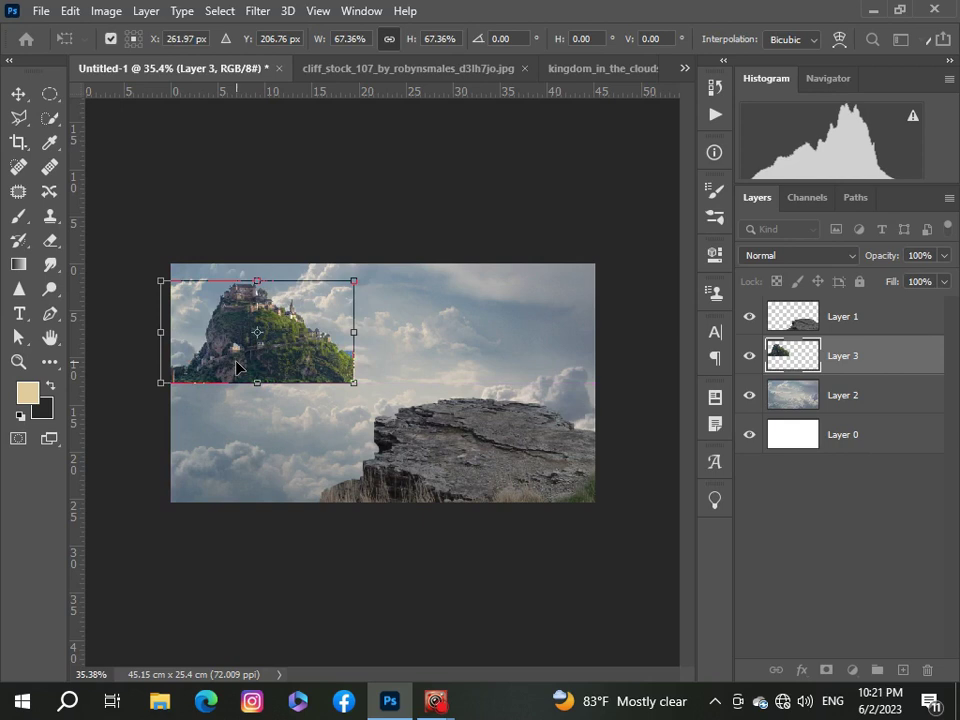
{"action": "key", "text": "Return"}
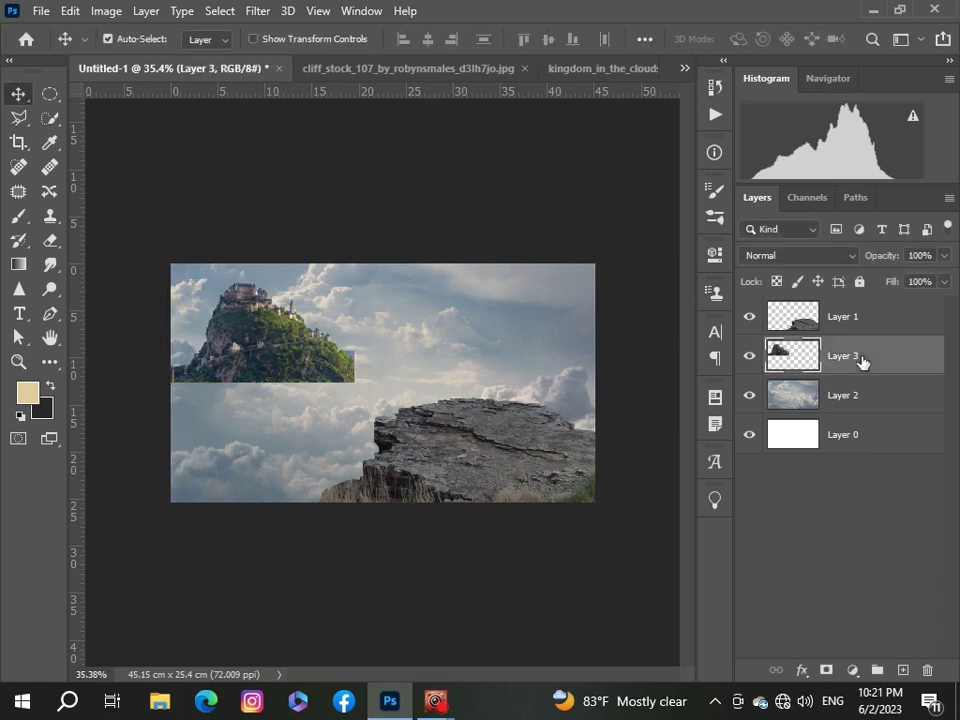
Add a layer mask to Layer 3 and set up a 155 px, 0% hardness black brush.
{"action": "left_click", "coordinate": [826, 669]}
{"action": "left_click", "coordinate": [19, 222]}
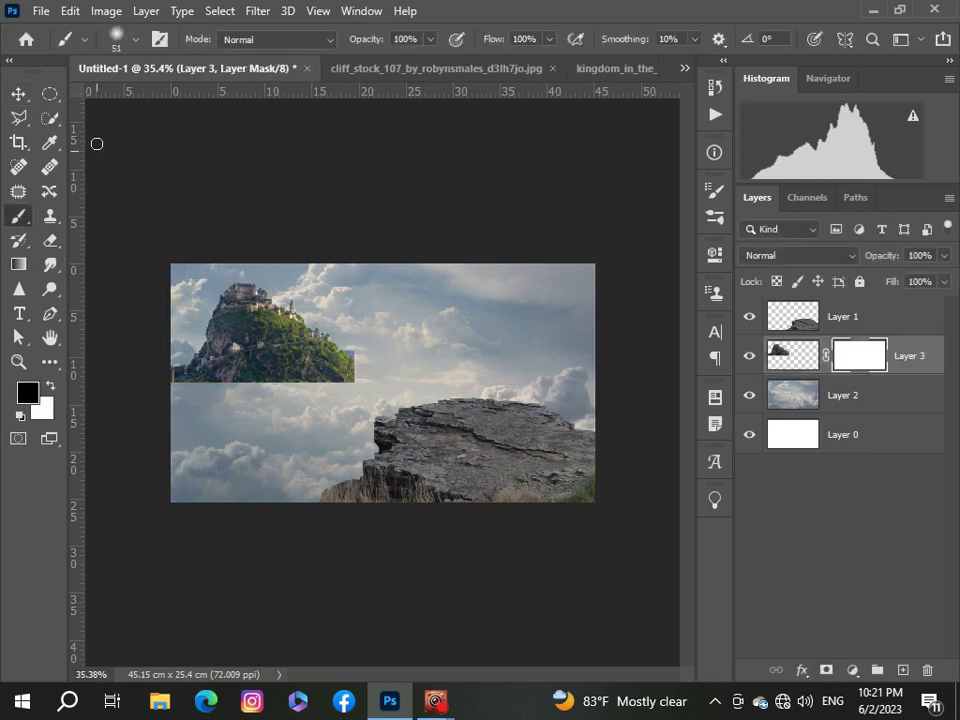
{"action": "left_click", "coordinate": [135, 40]}
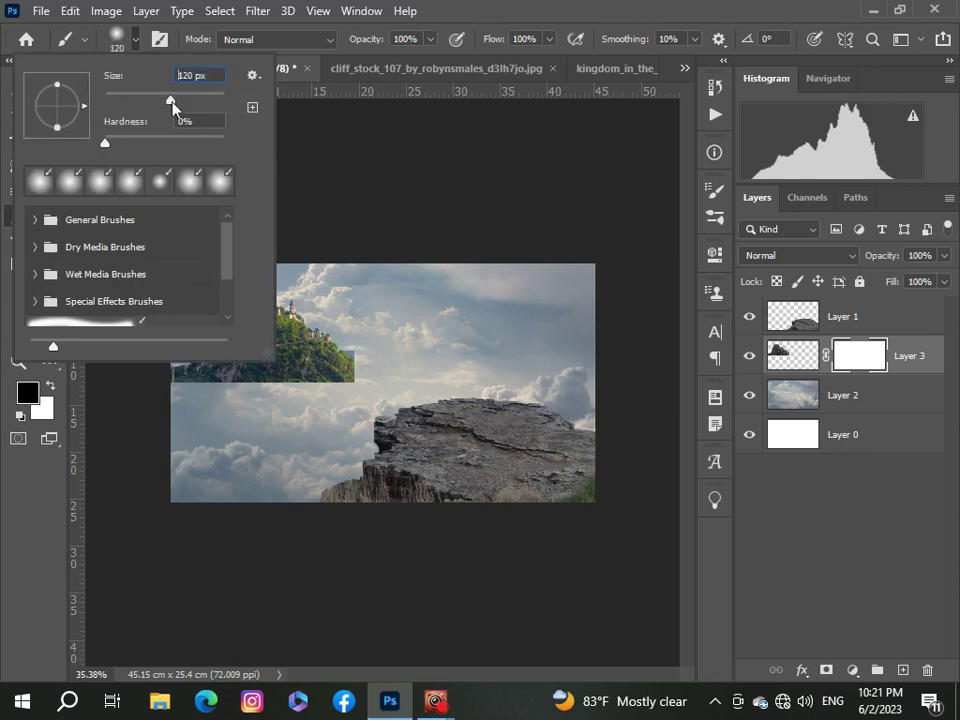
{"action": "left_click", "coordinate": [182, 415]}
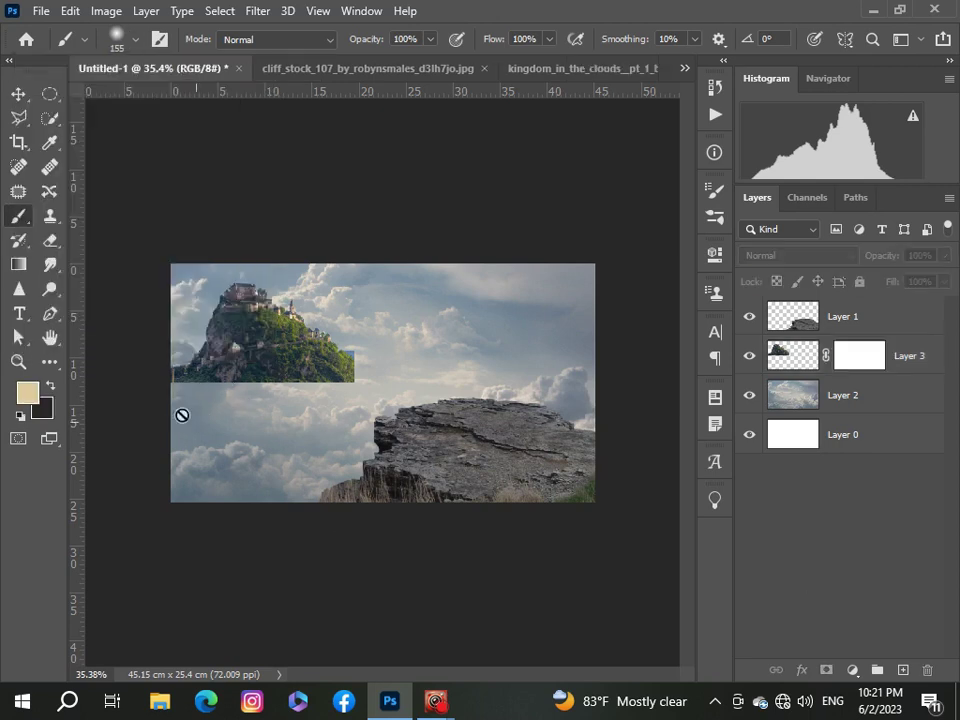
{"action": "left_click", "coordinate": [868, 363]}
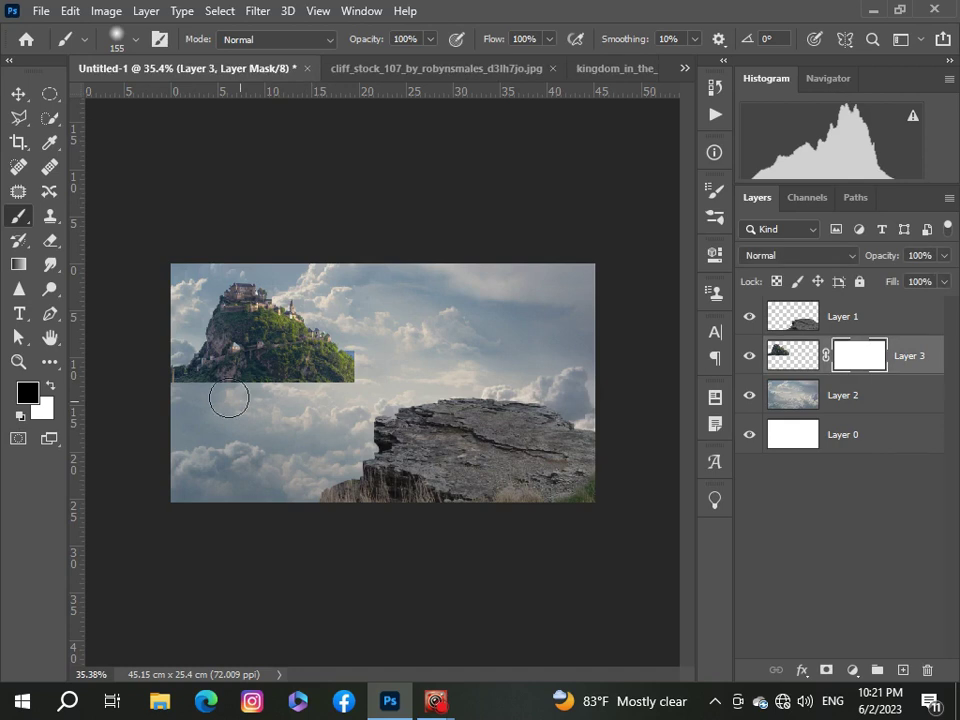
{"action": "scroll", "coordinate": [167, 396], "scroll_direction": "up", "scroll_amount": 2}
{"action": "scroll", "coordinate": [168, 397], "scroll_direction": "up", "scroll_amount": 2}
{"action": "scroll", "coordinate": [167, 396], "scroll_direction": "up", "scroll_amount": 2}
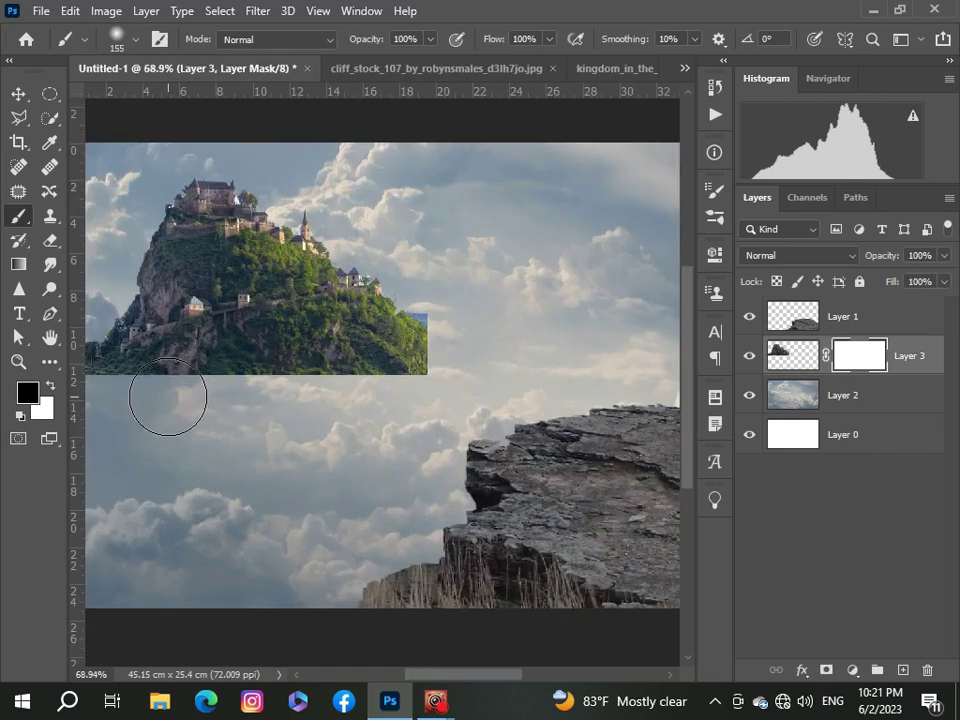
{"action": "scroll", "coordinate": [230, 397], "scroll_direction": "down", "scroll_amount": 4}
{"action": "left_click", "coordinate": [800, 356]}
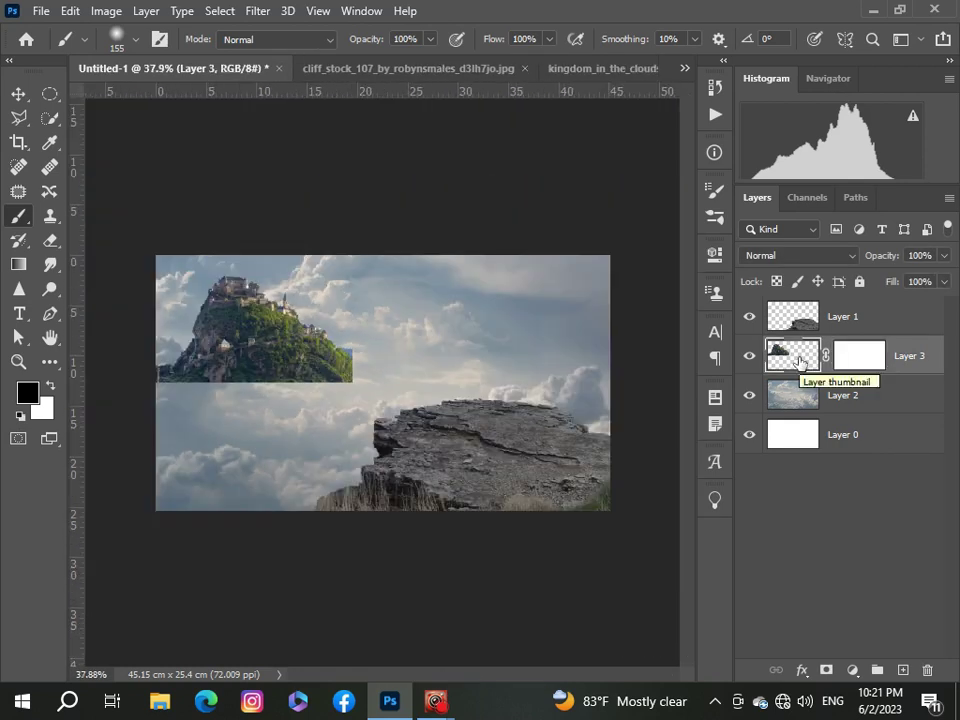
In the castle hill photo, extend the Quick Selection along the image's bottom edge.
{"action": "left_click", "coordinate": [685, 68]}
{"action": "left_click", "coordinate": [574, 117]}
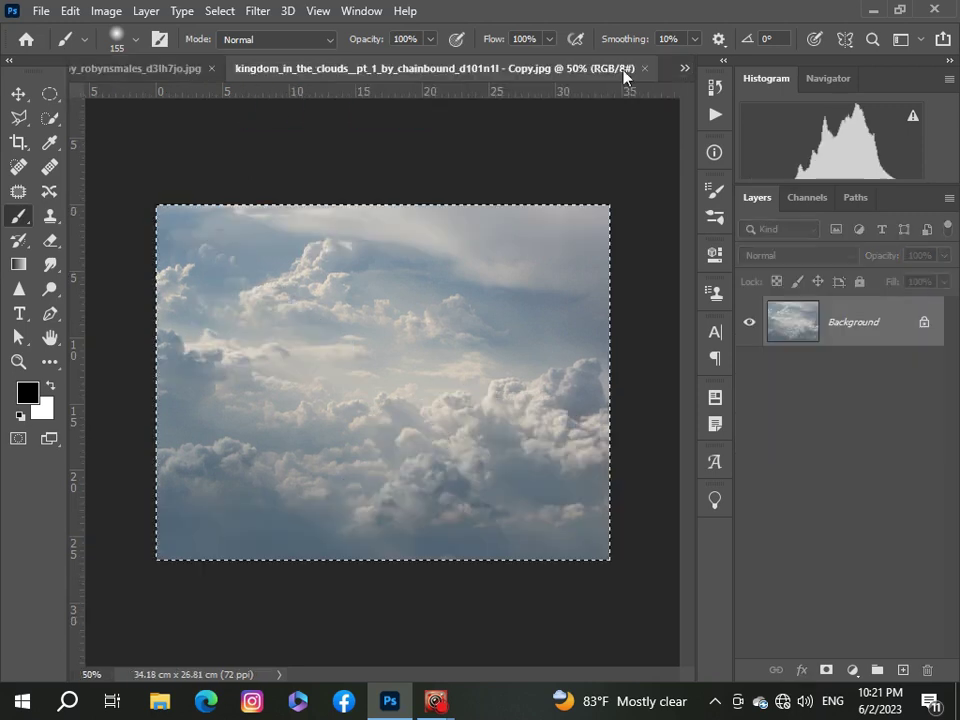
{"action": "left_click", "coordinate": [685, 68]}
{"action": "left_click", "coordinate": [545, 96]}
{"action": "left_click", "coordinate": [685, 68]}
{"action": "left_click", "coordinate": [621, 137]}
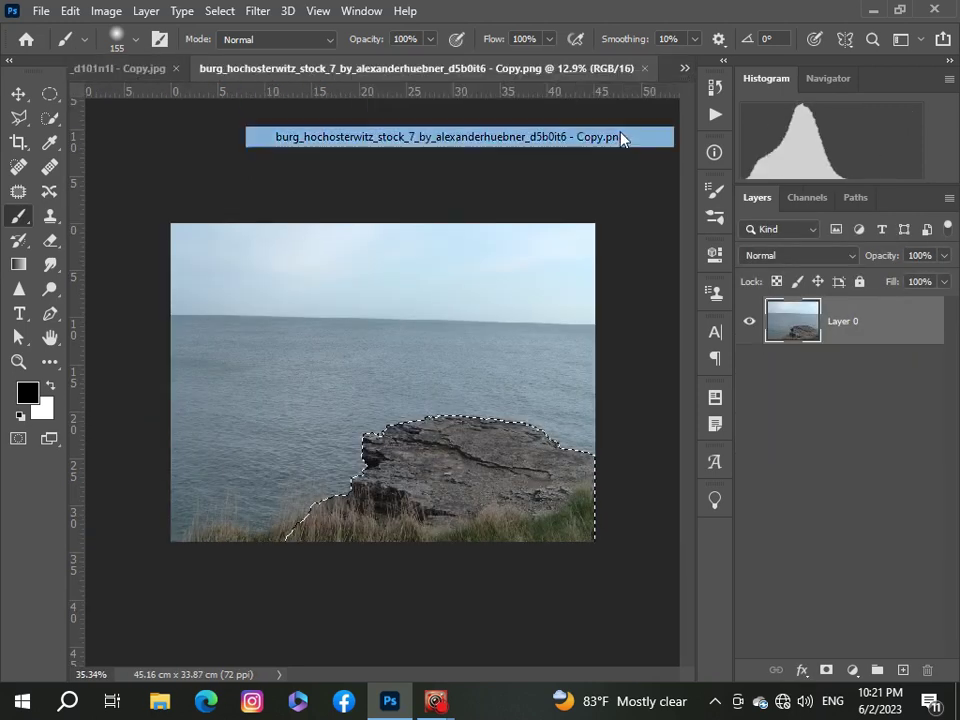
{"action": "scroll", "coordinate": [305, 434], "scroll_direction": "up", "scroll_amount": 1}
{"action": "key", "text": "w"}
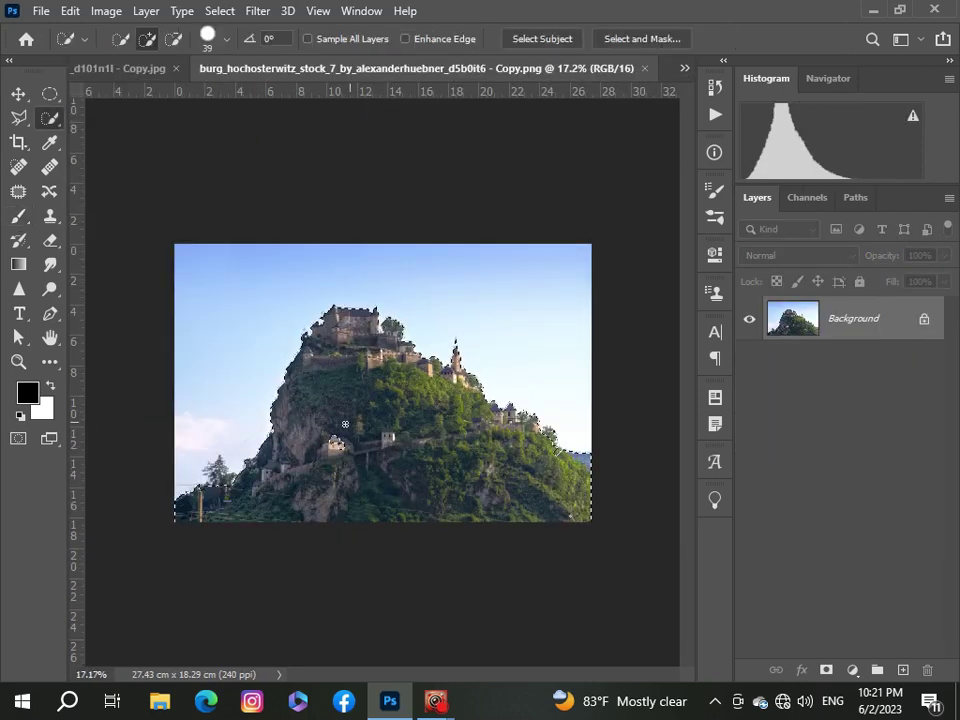
{"action": "left_click_drag", "start_coordinate": [335, 441], "coordinate": [342, 444]}
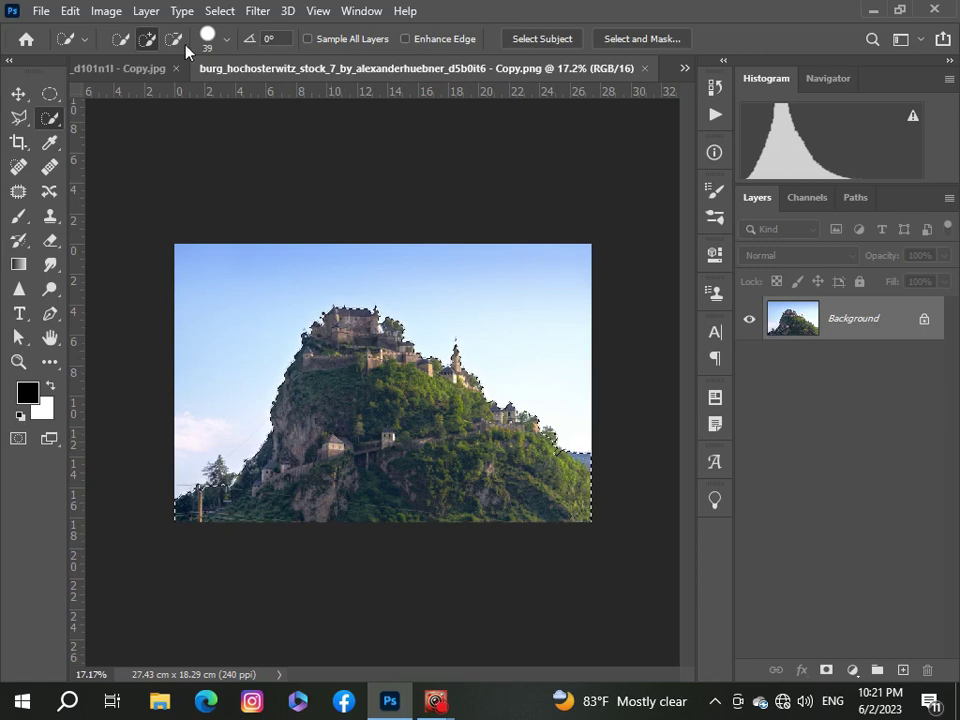
Delete the old castle Layer 3 from the Untitled-1 composite.
{"action": "left_click", "coordinate": [685, 68]}
{"action": "left_click", "coordinate": [320, 92]}
{"action": "left_click", "coordinate": [927, 670]}
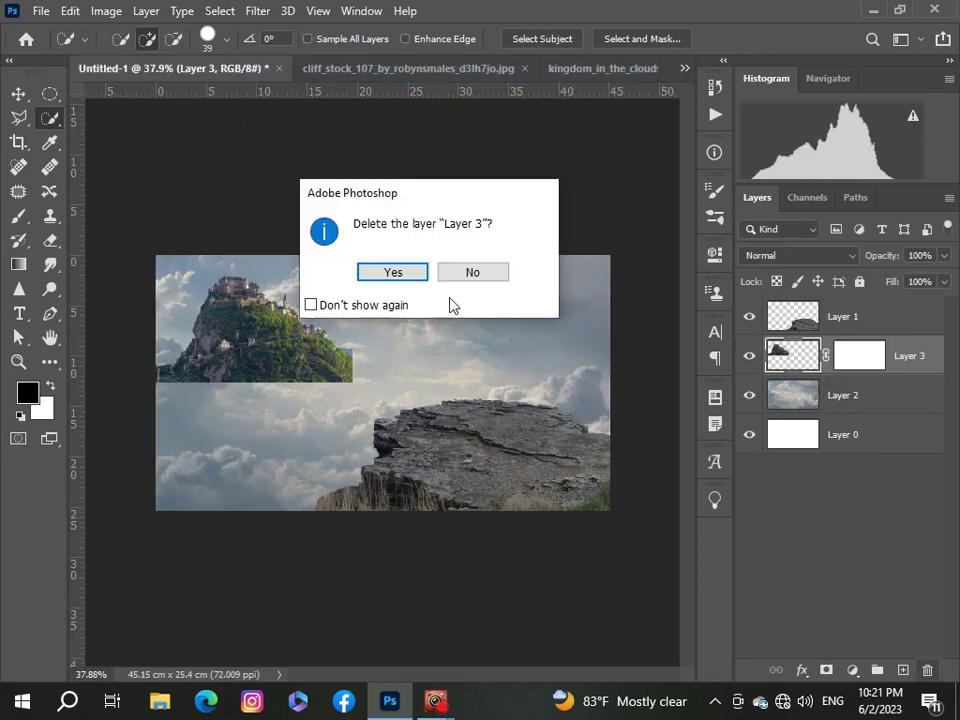
{"action": "left_click", "coordinate": [390, 272]}
{"action": "left_click", "coordinate": [685, 68]}
{"action": "left_click", "coordinate": [540, 137]}
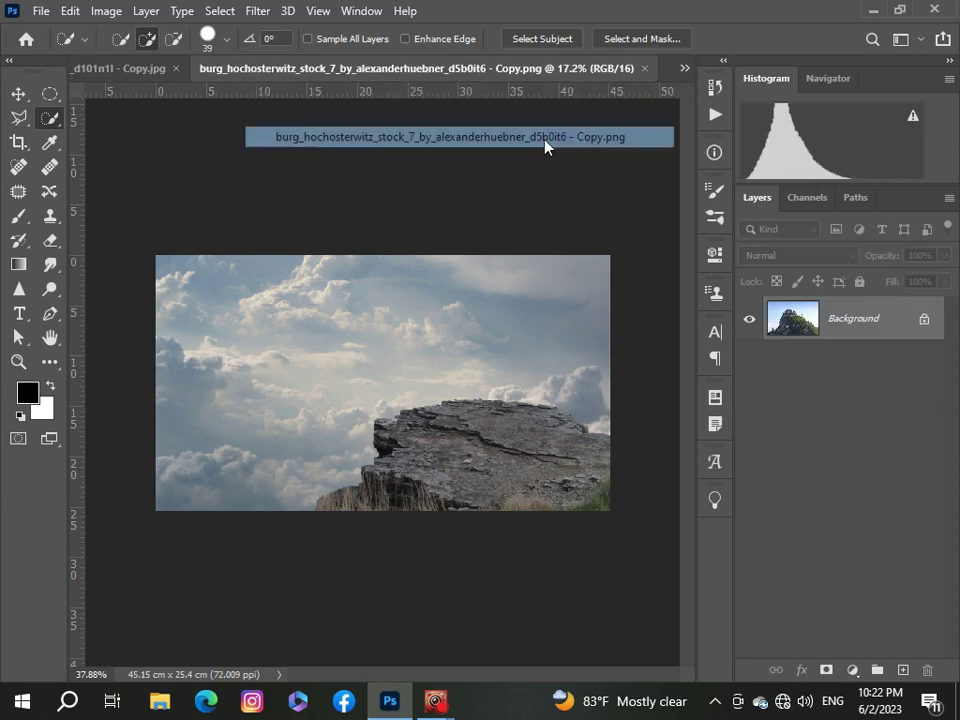
{"action": "left_click", "coordinate": [680, 70]}
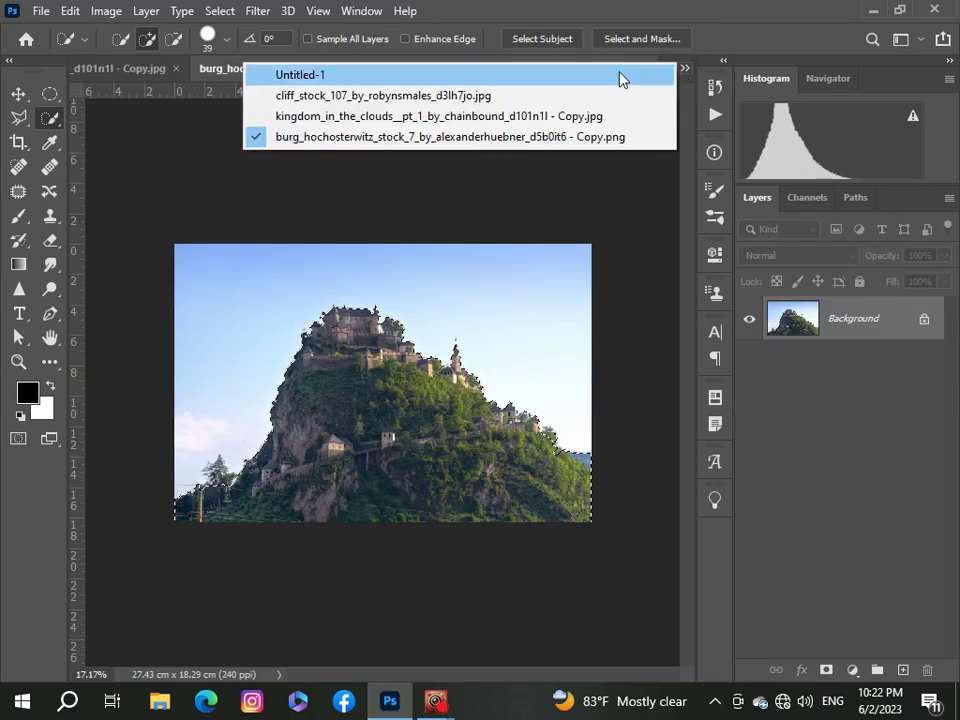
{"action": "left_click", "coordinate": [621, 77]}
Re-paste the castle hill, scale it to 20.35% in the upper-left sky, and add a mask.
{"action": "key", "text": "ctrl+z"}
{"action": "key", "text": "ctrl+t"}
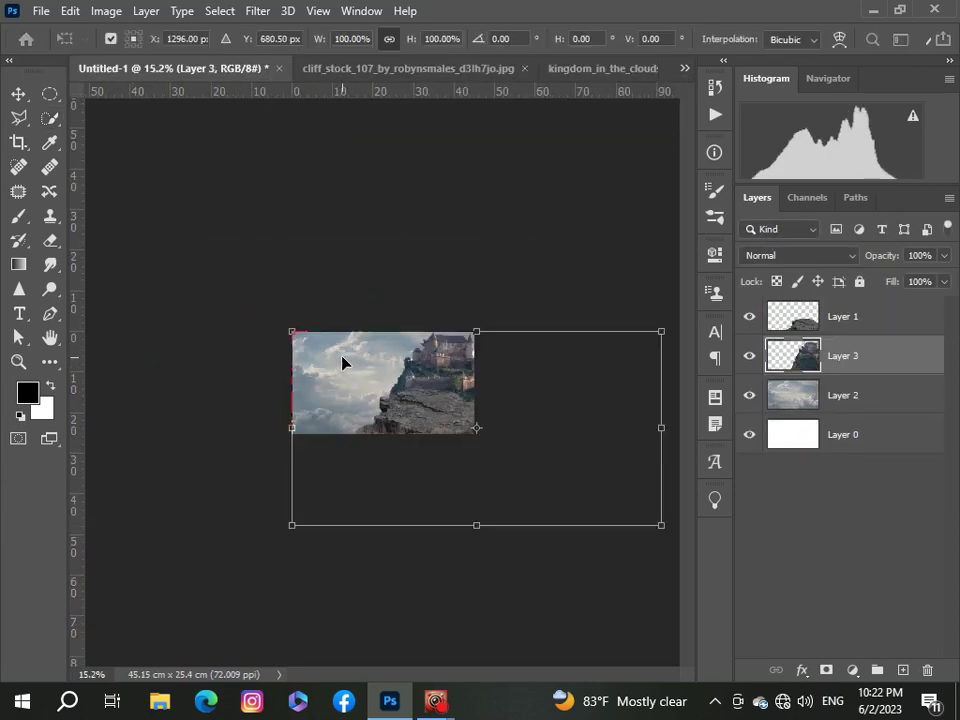
{"action": "left_click_drag", "start_coordinate": [660, 523], "coordinate": [475, 433]}
{"action": "scroll", "coordinate": [287, 373], "scroll_direction": "up", "scroll_amount": 2}
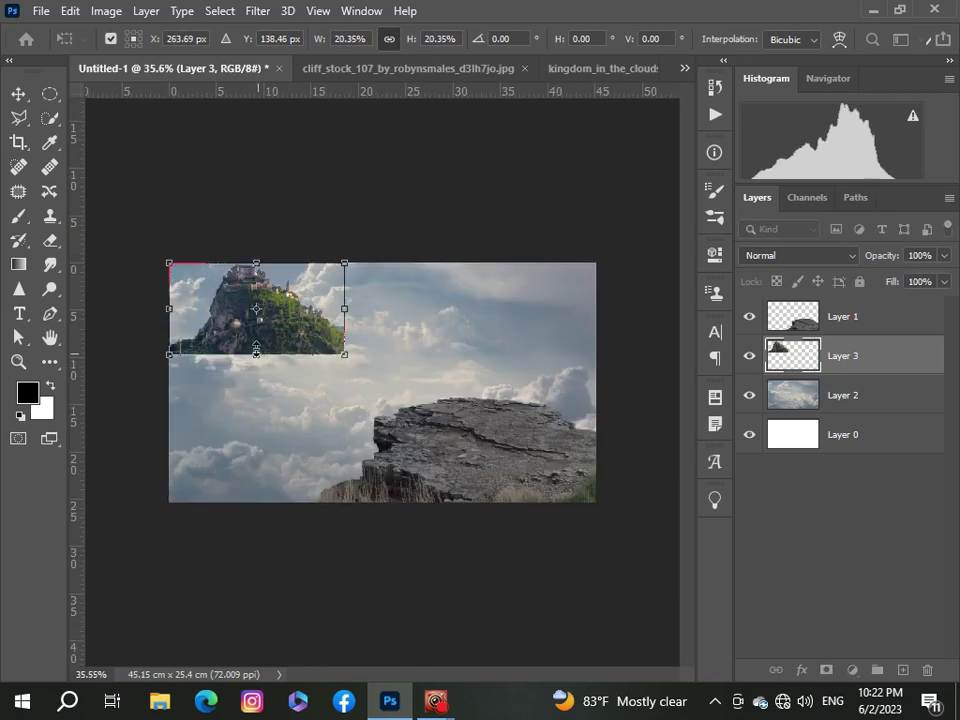
{"action": "left_click_drag", "start_coordinate": [255, 307], "coordinate": [255, 336]}
{"action": "scroll", "coordinate": [255, 336], "scroll_direction": "up", "scroll_amount": 2}
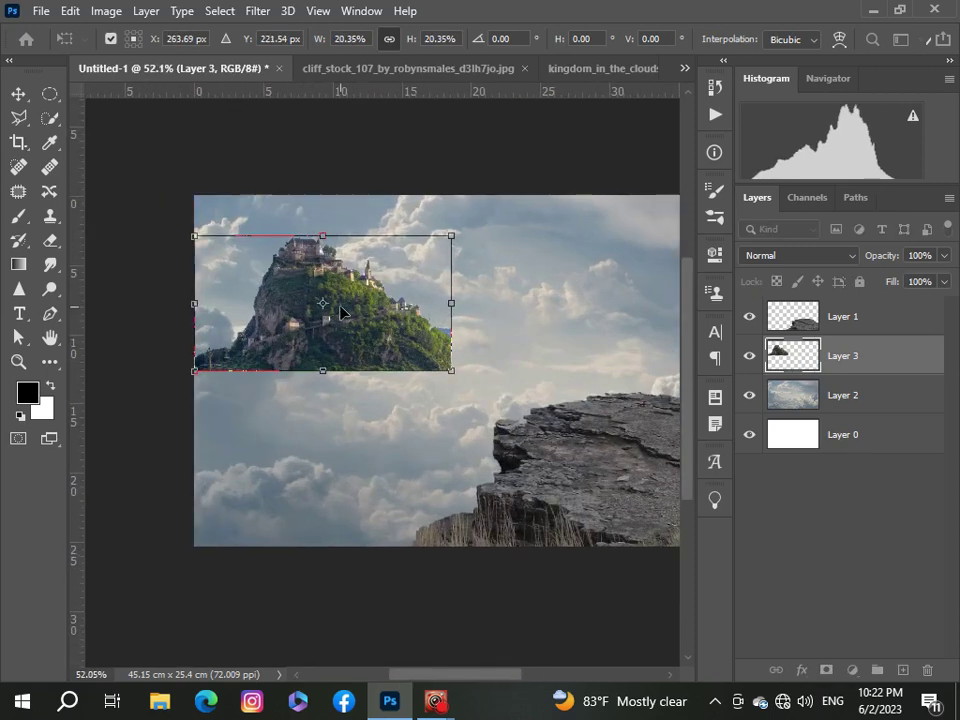
{"action": "left_click_drag", "start_coordinate": [336, 306], "coordinate": [336, 315]}
{"action": "scroll", "coordinate": [336, 315], "scroll_direction": "up", "scroll_amount": 5}
{"action": "key", "text": "ctrl+0"}
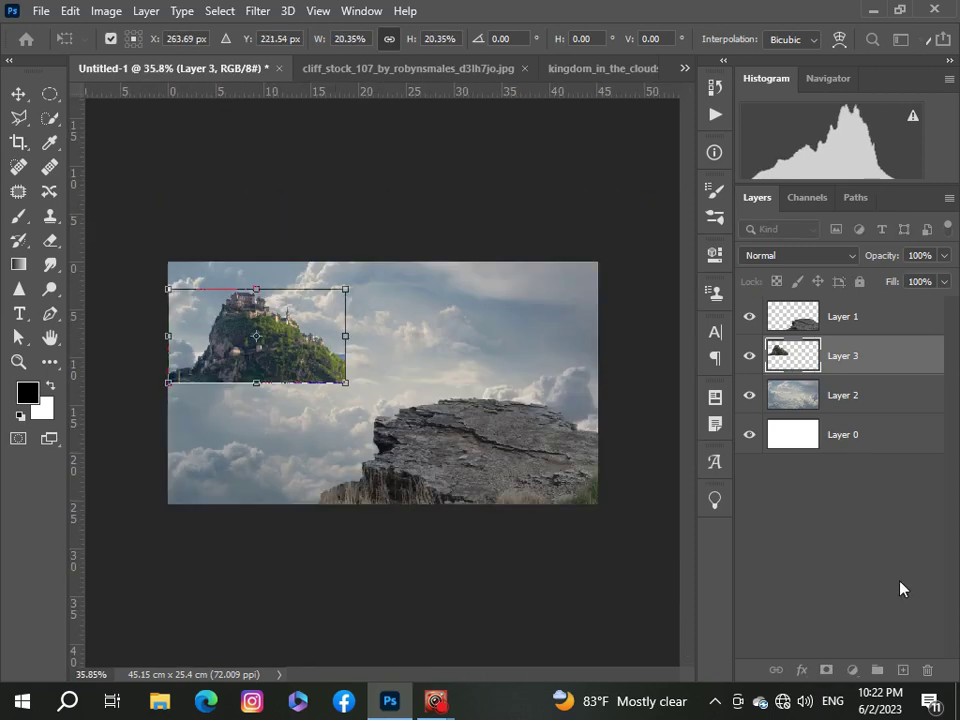
{"action": "key", "text": "Return"}
{"action": "left_click", "coordinate": [826, 670]}
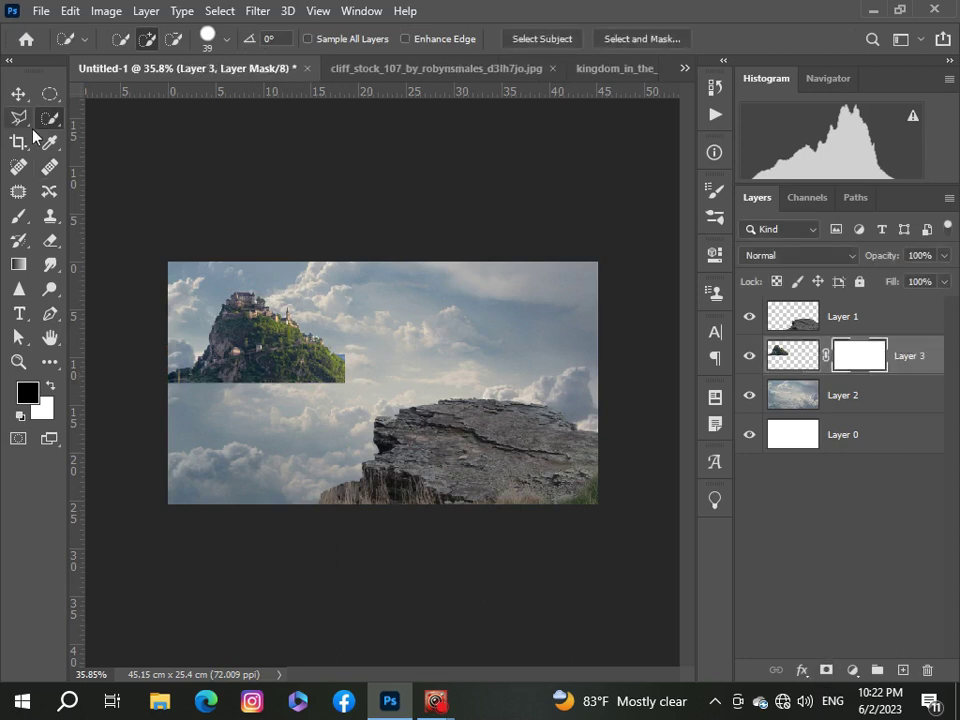
Paint black on Layer 3's mask along the castle's base, then shift the island slightly left.
{"action": "key", "text": "b"}
{"action": "left_click_drag", "start_coordinate": [174, 397], "coordinate": [298, 415]}
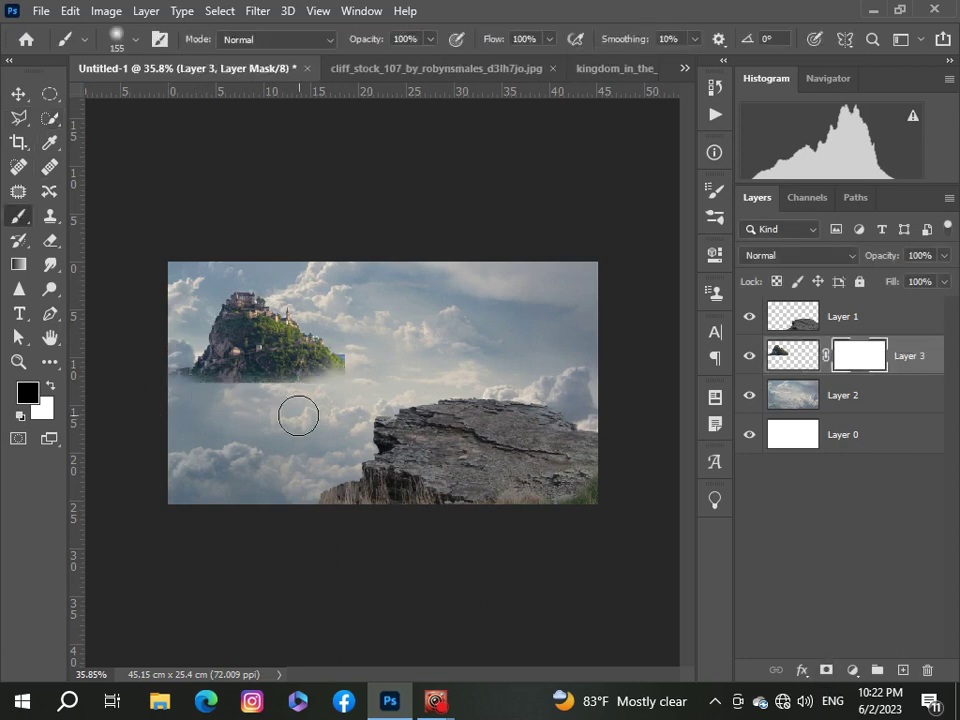
{"action": "left_click", "coordinate": [18, 95]}
{"action": "left_click", "coordinate": [780, 355]}
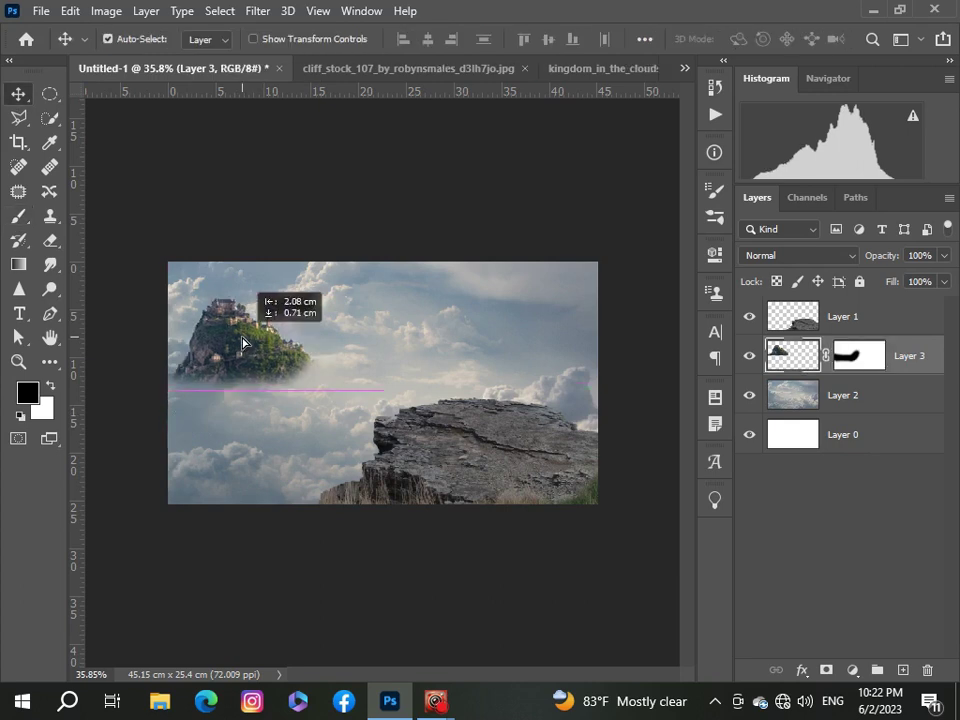
{"action": "left_click_drag", "start_coordinate": [255, 310], "coordinate": [235, 317]}
Undo a stray brush stroke and switch Layer 3 between its mask and its pixels.
{"action": "left_click", "coordinate": [18, 215]}
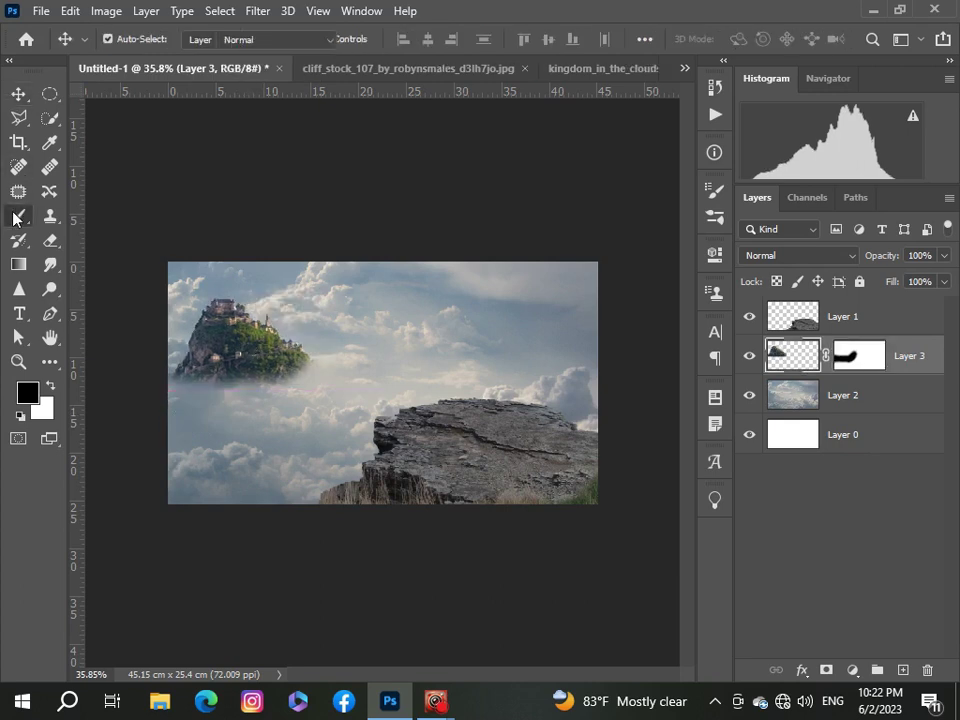
{"action": "scroll", "coordinate": [232, 485], "scroll_direction": "up", "scroll_amount": 2}
{"action": "left_click_drag", "start_coordinate": [459, 680], "coordinate": [400, 680]}
{"action": "scroll", "coordinate": [313, 412], "scroll_direction": "up", "scroll_amount": 2}
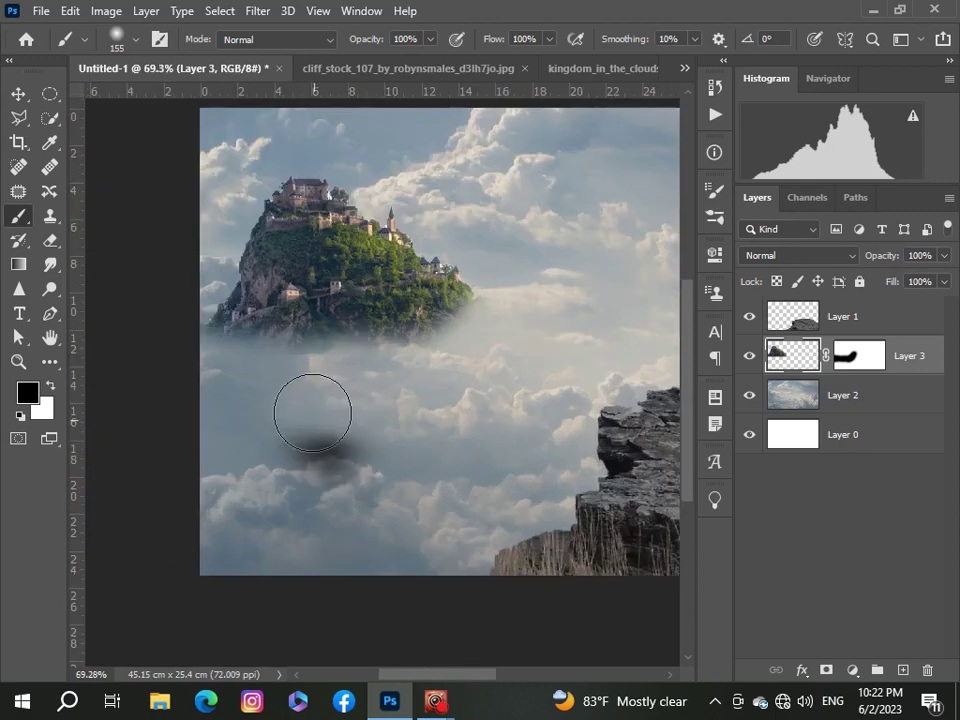
{"action": "key", "text": "ctrl+z"}
{"action": "left_click", "coordinate": [859, 355]}
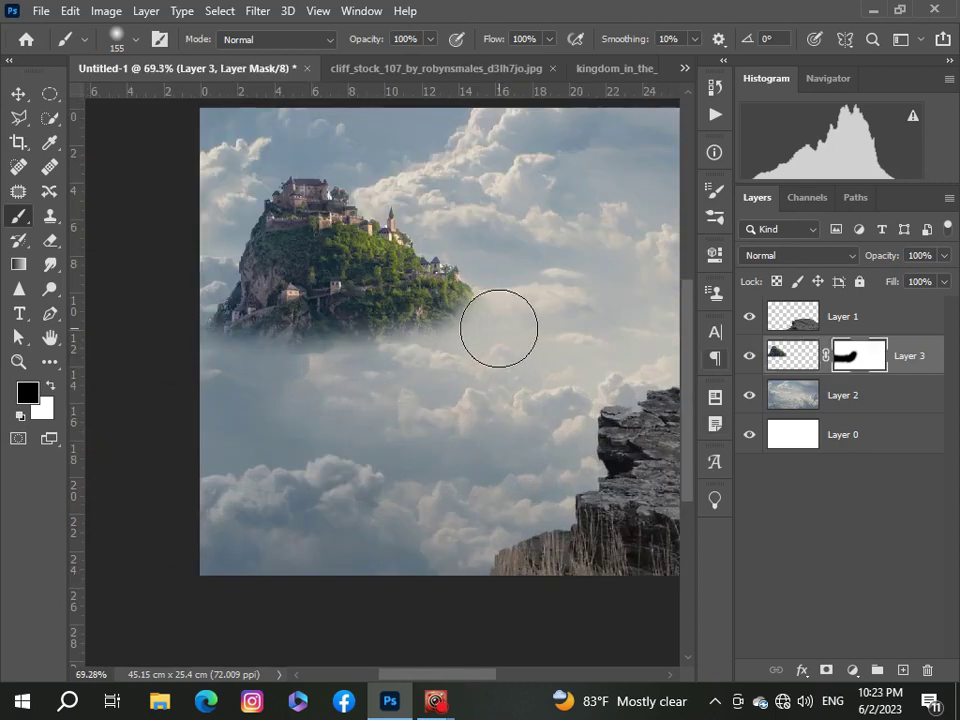
{"action": "scroll", "coordinate": [366, 401], "scroll_direction": "down", "scroll_amount": 2}
{"action": "scroll", "coordinate": [321, 405], "scroll_direction": "down", "scroll_amount": 1}
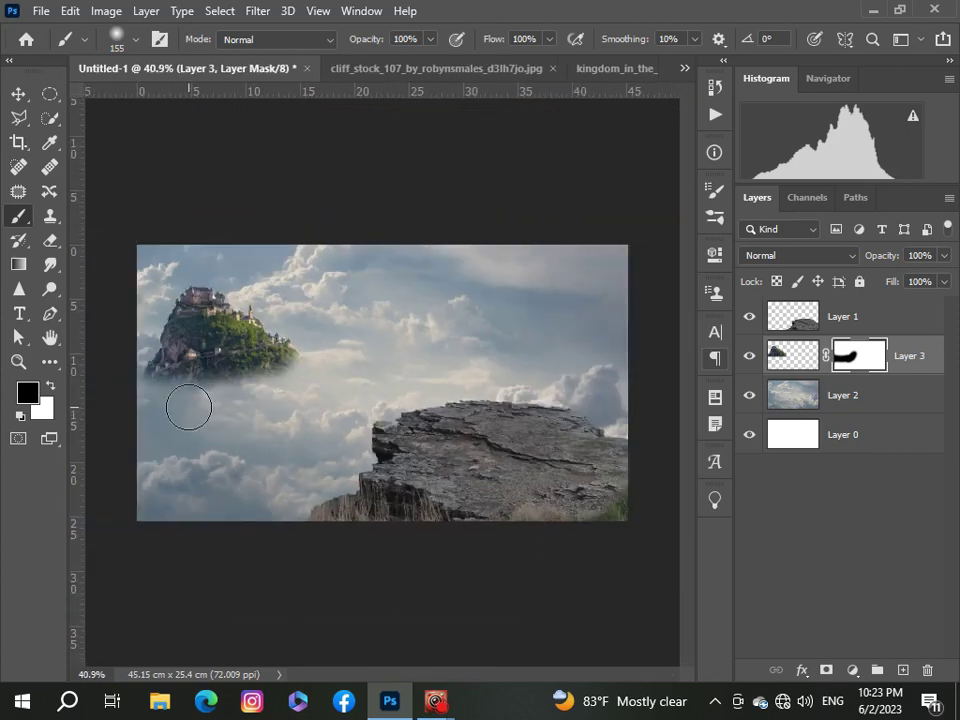
{"action": "left_click", "coordinate": [776, 357]}
Enlarge the castle island slightly and move it a little lower.
{"action": "key", "text": "ctrl+t"}
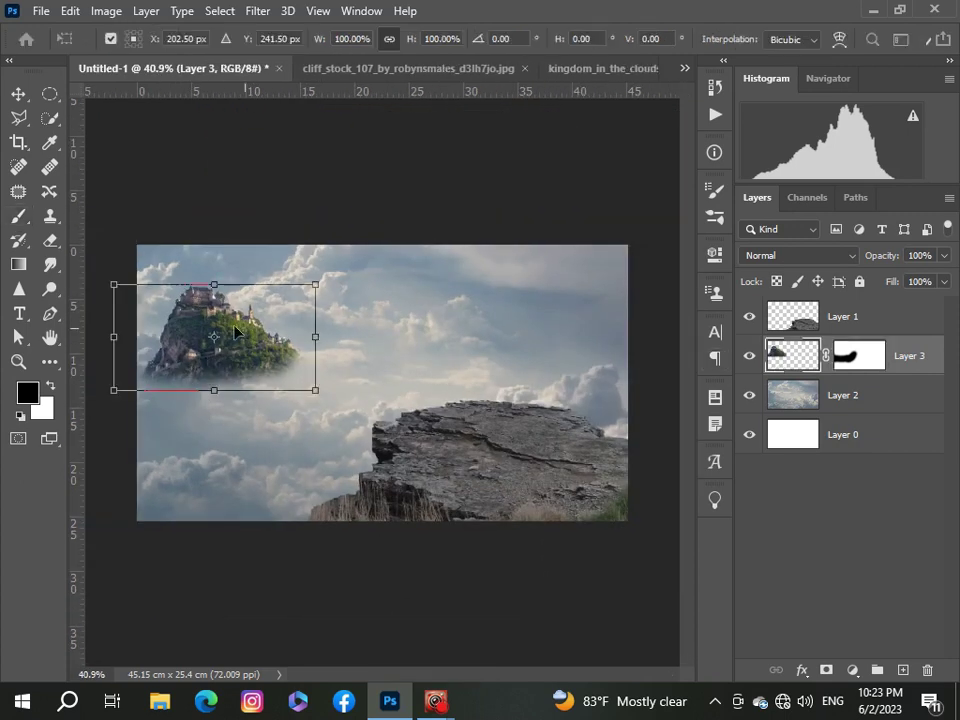
{"action": "left_click_drag", "start_coordinate": [111, 283], "coordinate": [108, 281]}
{"action": "left_click_drag", "start_coordinate": [315, 336], "coordinate": [320, 340]}
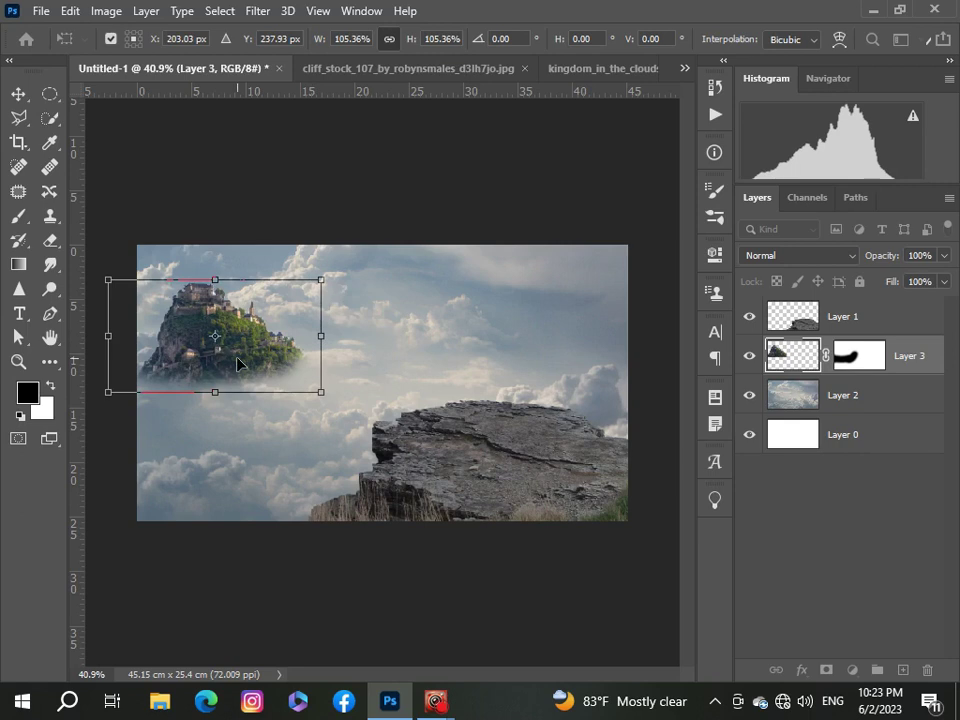
{"action": "left_click_drag", "start_coordinate": [240, 361], "coordinate": [237, 368]}
{"action": "key", "text": "Return"}
Switch to the Brush tool and target the castle layer's mask.
{"action": "key", "text": "b"}
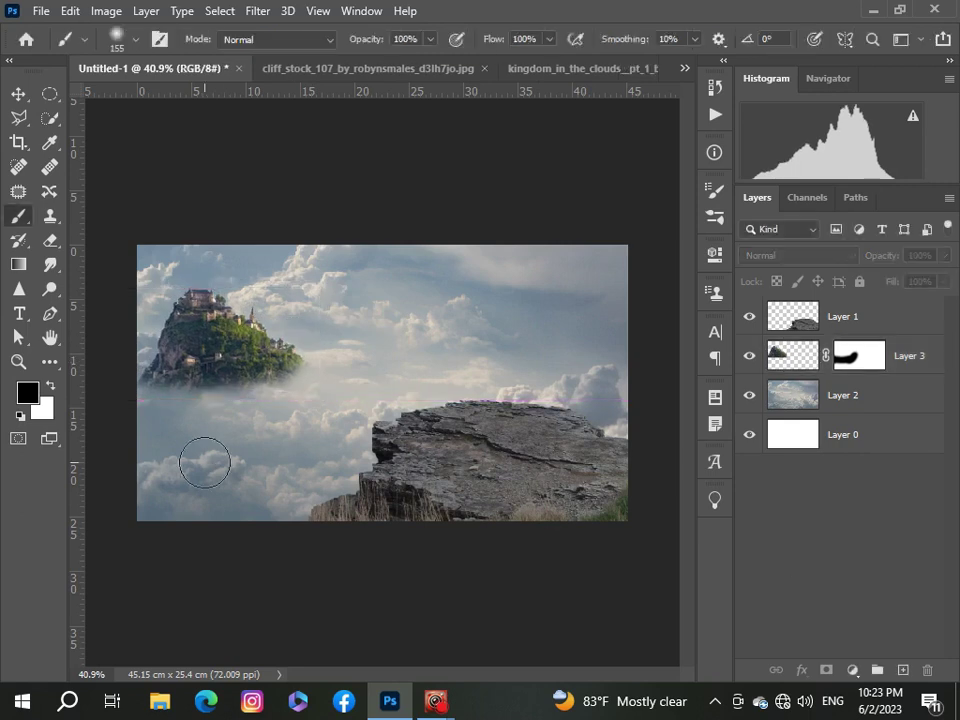
{"action": "scroll", "coordinate": [203, 461], "scroll_direction": "up", "scroll_amount": 1}
{"action": "scroll", "coordinate": [204, 457], "scroll_direction": "down", "scroll_amount": 2}
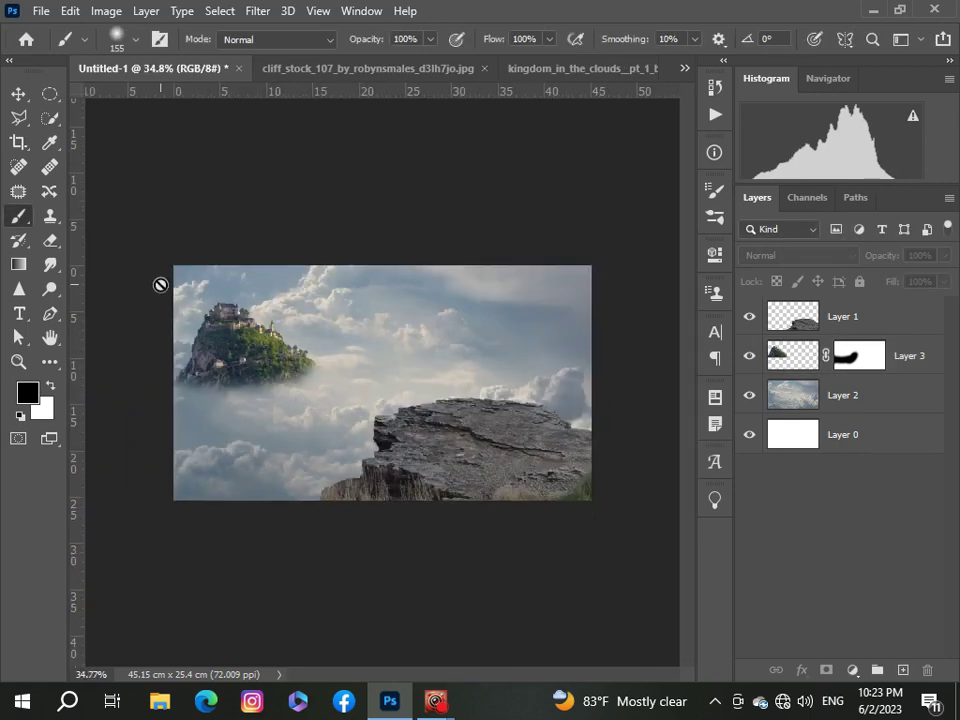
{"action": "left_click", "coordinate": [868, 370]}
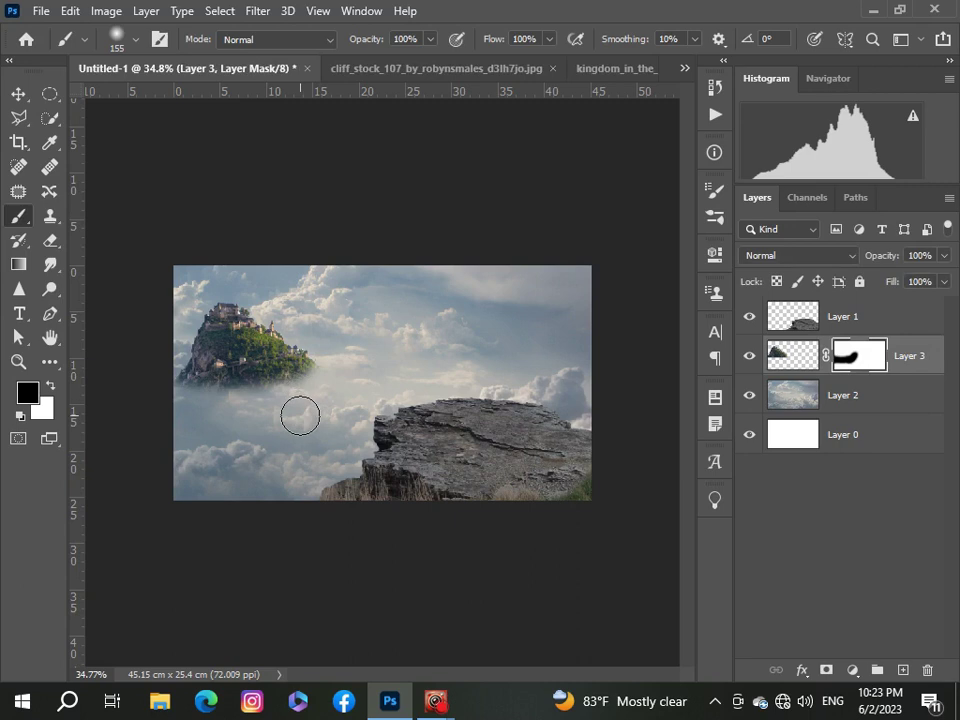
{"action": "scroll", "coordinate": [219, 429], "scroll_direction": "up", "scroll_amount": 1}
{"action": "scroll", "coordinate": [216, 429], "scroll_direction": "down", "scroll_amount": 1}
{"action": "scroll", "coordinate": [218, 429], "scroll_direction": "down", "scroll_amount": 1}
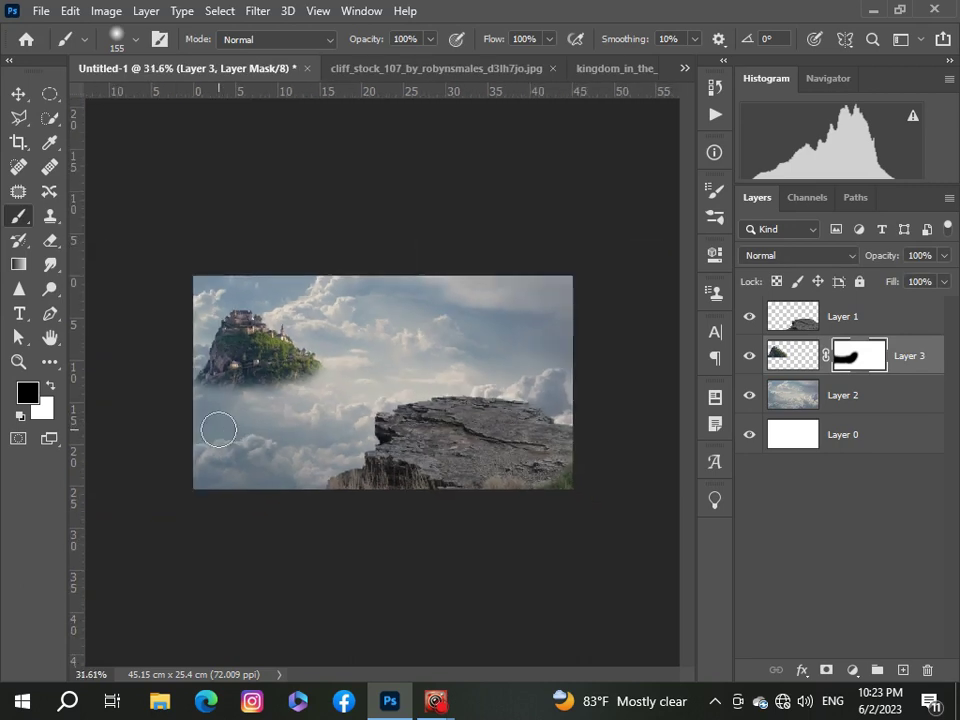
{"action": "scroll", "coordinate": [219, 429], "scroll_direction": "up", "scroll_amount": 1}
{"action": "scroll", "coordinate": [219, 410], "scroll_direction": "up", "scroll_amount": 1}
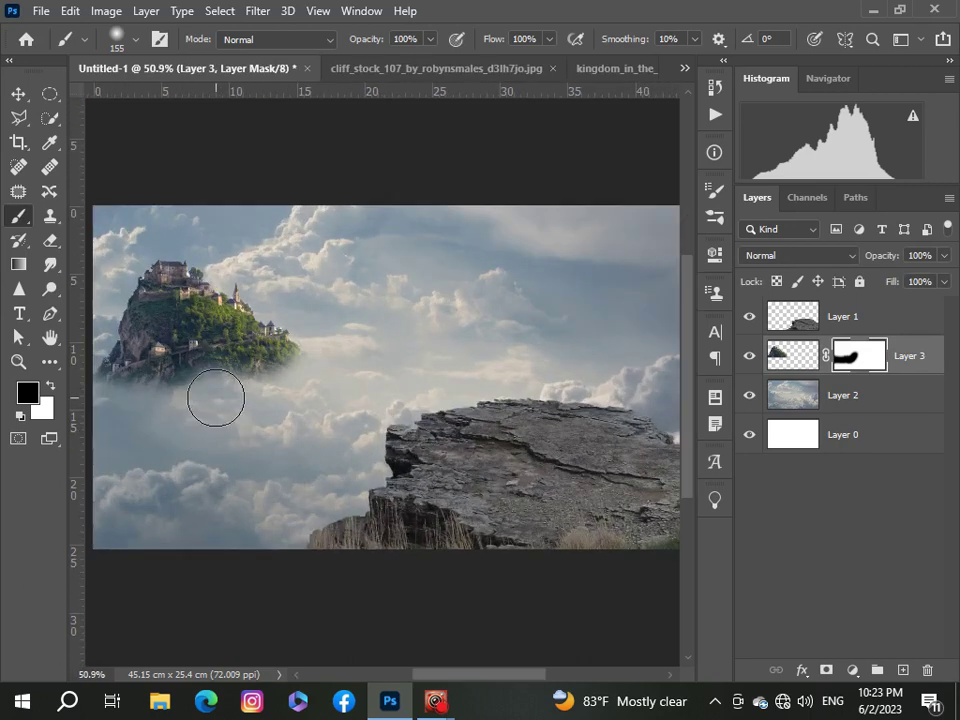
{"action": "scroll", "coordinate": [211, 397], "scroll_direction": "down", "scroll_amount": 2}
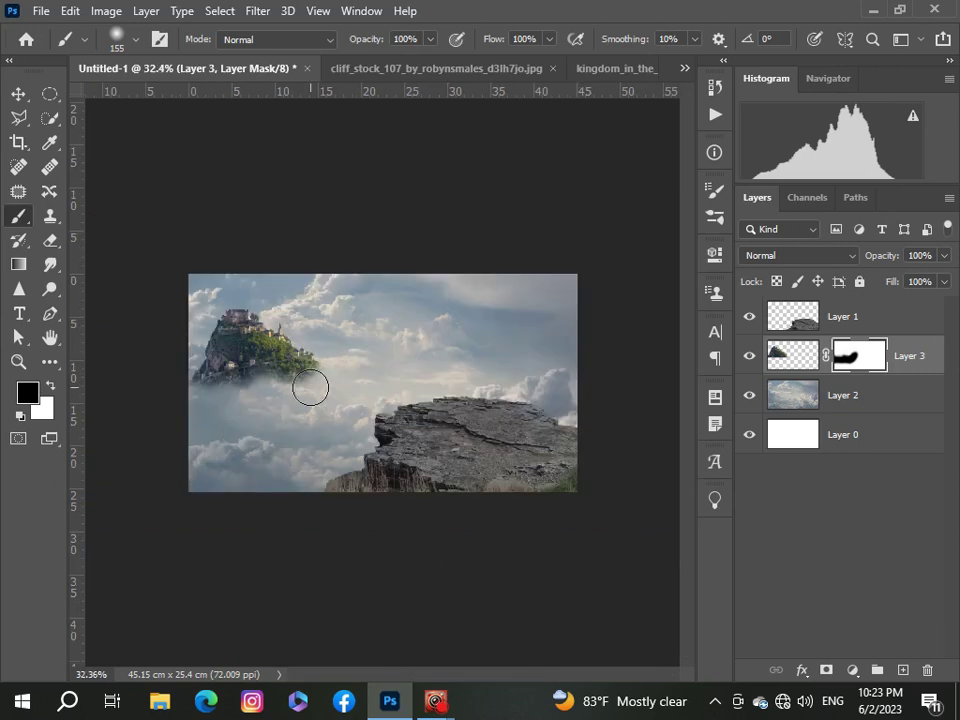
{"action": "scroll", "coordinate": [184, 471], "scroll_direction": "down", "scroll_amount": 2}
{"action": "scroll", "coordinate": [186, 471], "scroll_direction": "down", "scroll_amount": 2}
{"action": "scroll", "coordinate": [184, 467], "scroll_direction": "up", "scroll_amount": 1}
{"action": "scroll", "coordinate": [186, 471], "scroll_direction": "up", "scroll_amount": 2}
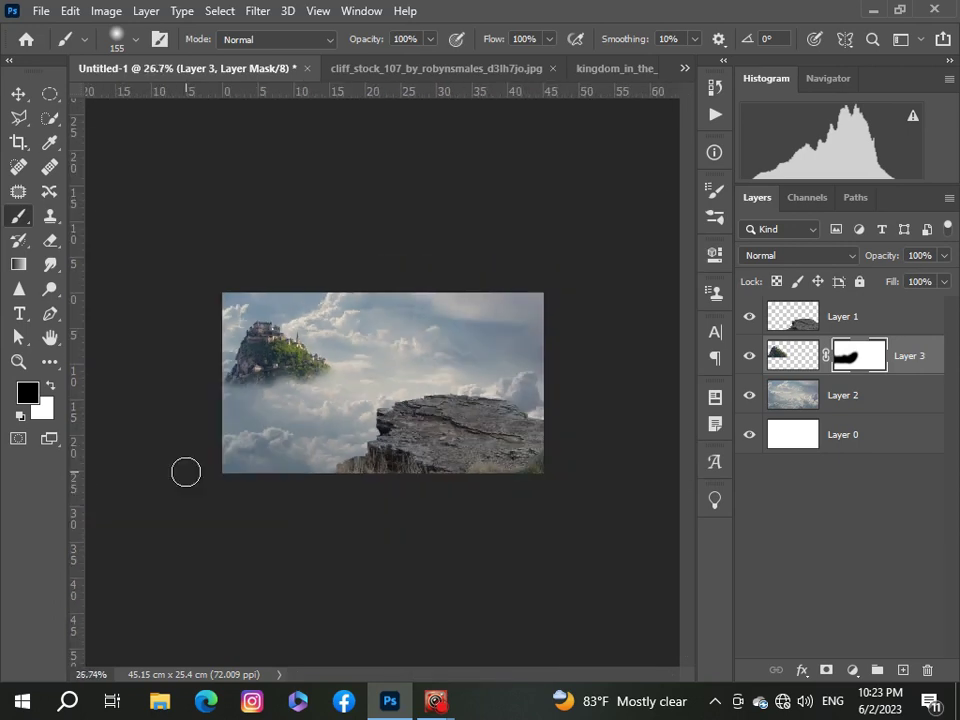
{"action": "scroll", "coordinate": [186, 471], "scroll_direction": "up", "scroll_amount": 1}
{"action": "scroll", "coordinate": [186, 470], "scroll_direction": "up", "scroll_amount": 1}
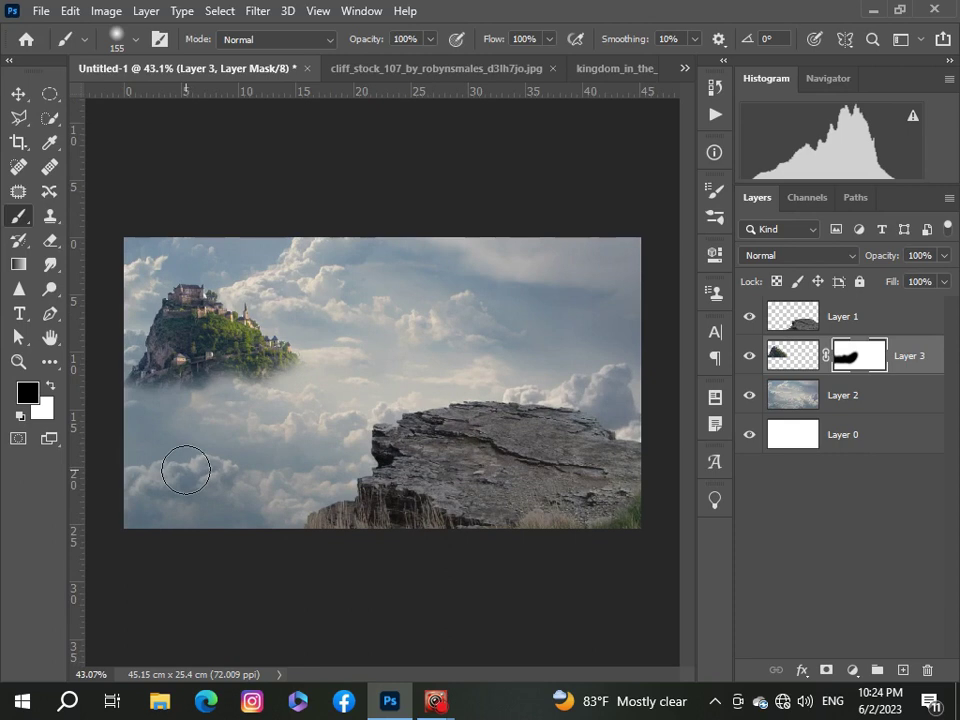
{"action": "scroll", "coordinate": [186, 471], "scroll_direction": "down", "scroll_amount": 1}
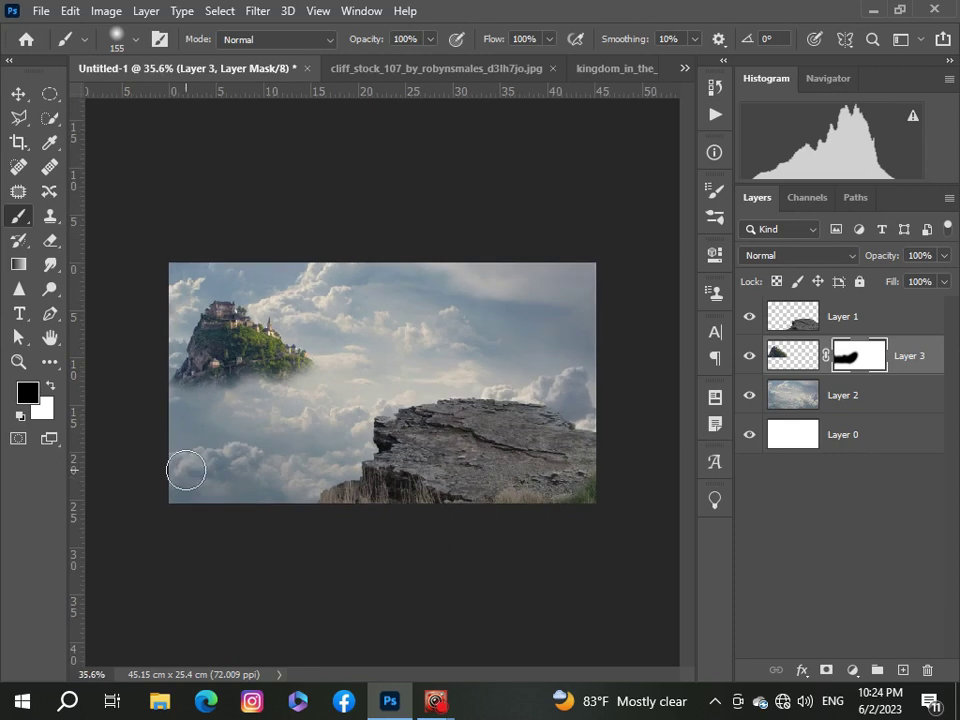
Shrink the cliff layer to about 91% and move it slightly left and down.
{"action": "left_click", "coordinate": [808, 318]}
{"action": "key", "text": "ctrl+t"}
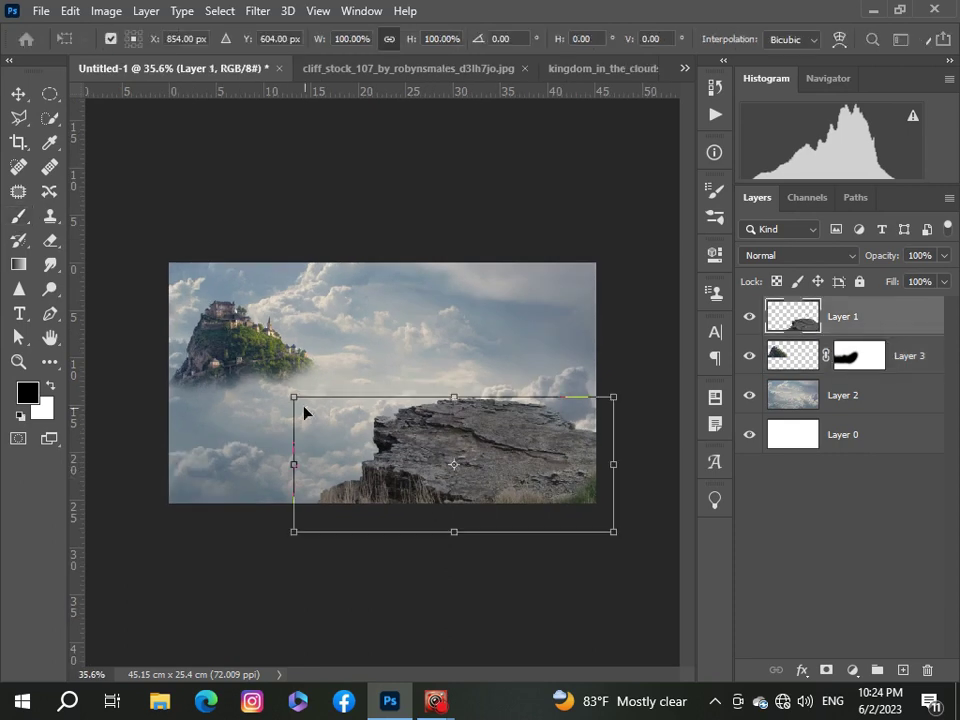
{"action": "left_click_drag", "start_coordinate": [293, 397], "coordinate": [319, 406]}
{"action": "left_click_drag", "start_coordinate": [519, 467], "coordinate": [508, 473]}
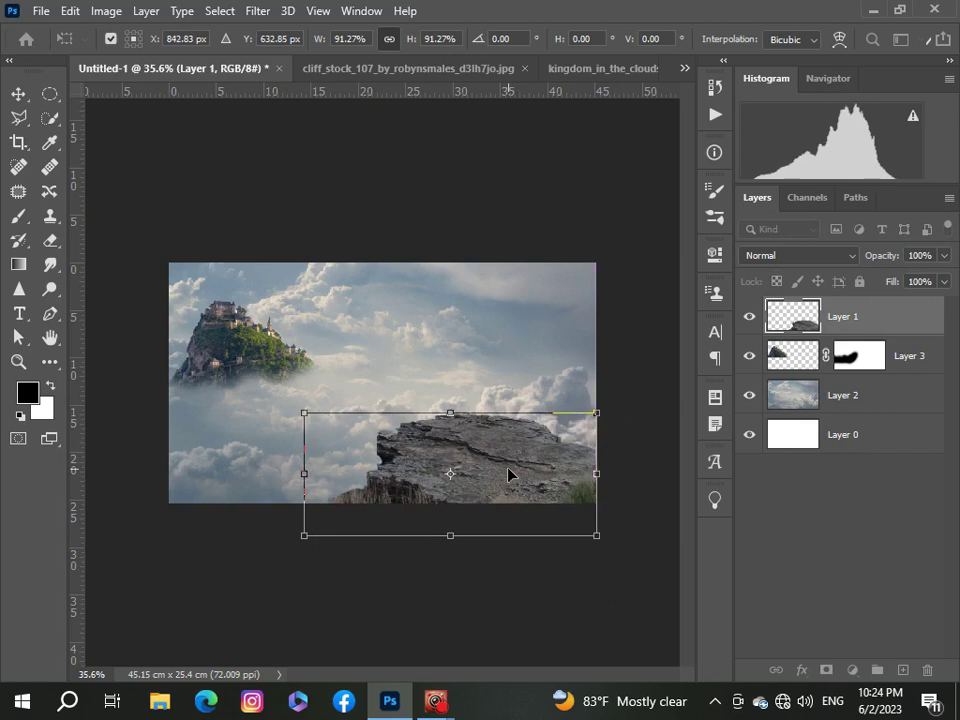
{"action": "key", "text": "Return"}
{"action": "key", "text": "b"}
{"action": "left_click", "coordinate": [42, 17]}
{"action": "left_click", "coordinate": [37, 37]}
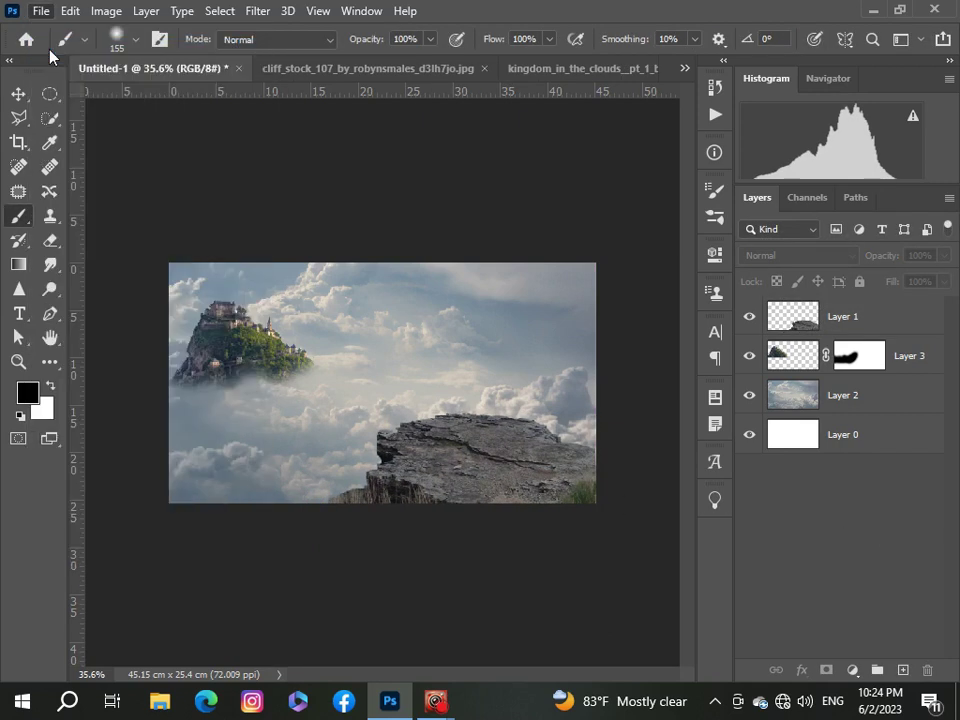
Open the tree image, paste it into Untitled-1 and place its layer below the cliff.
{"action": "scroll", "coordinate": [560, 270], "scroll_direction": "down", "scroll_amount": 1}
{"action": "scroll", "coordinate": [540, 275], "scroll_direction": "down", "scroll_amount": 5}
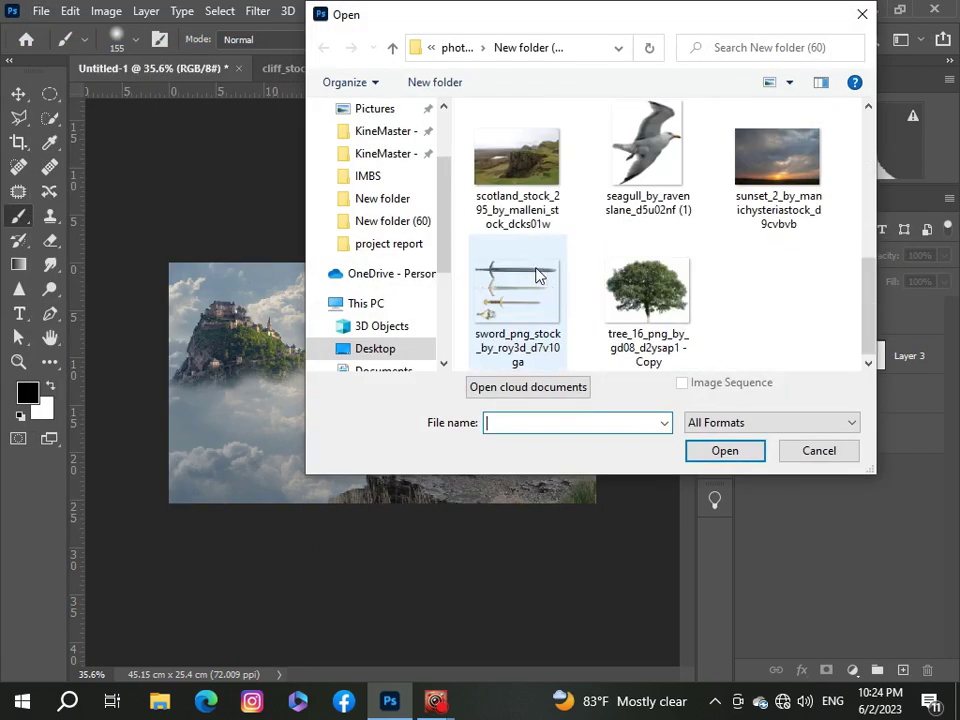
{"action": "double_click", "coordinate": [647, 295]}
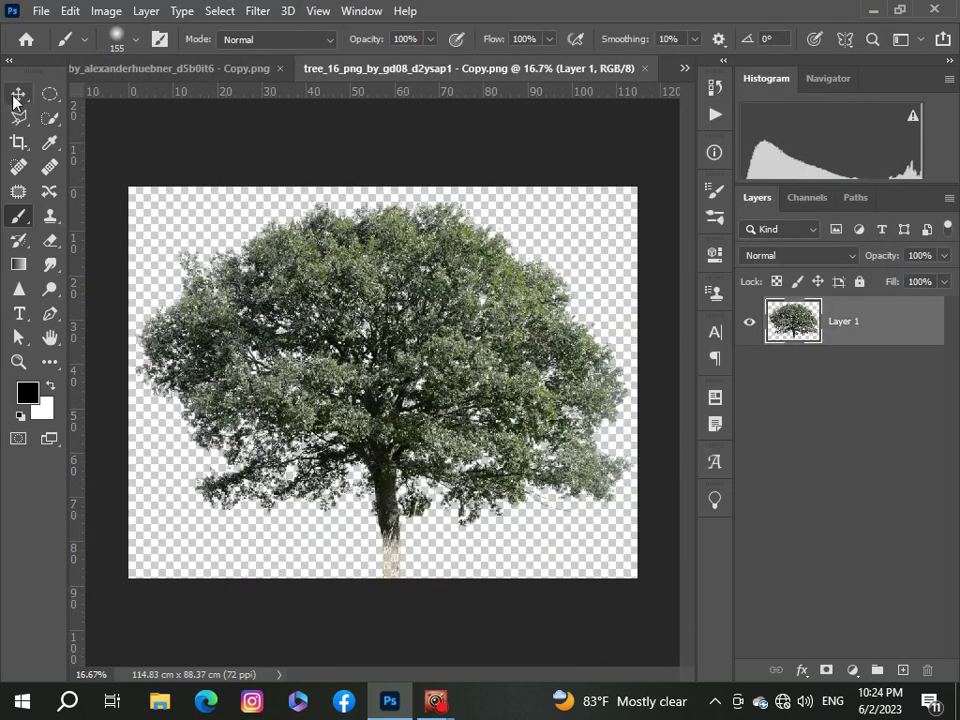
{"action": "left_click", "coordinate": [18, 93]}
{"action": "left_click", "coordinate": [685, 70]}
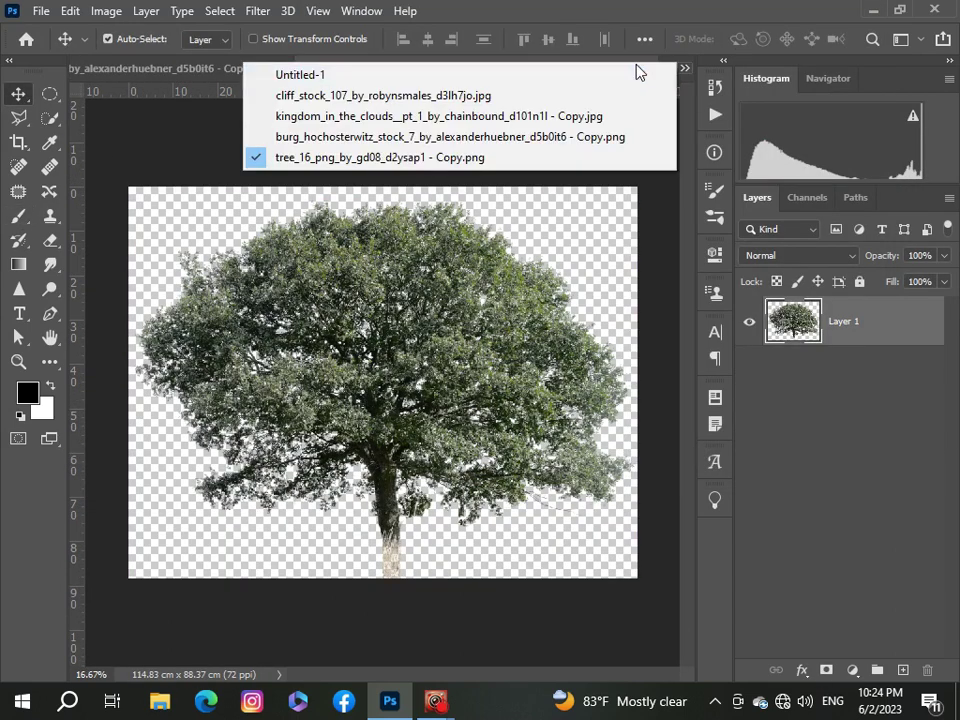
{"action": "left_click", "coordinate": [636, 74]}
{"action": "key", "text": "ctrl+v"}
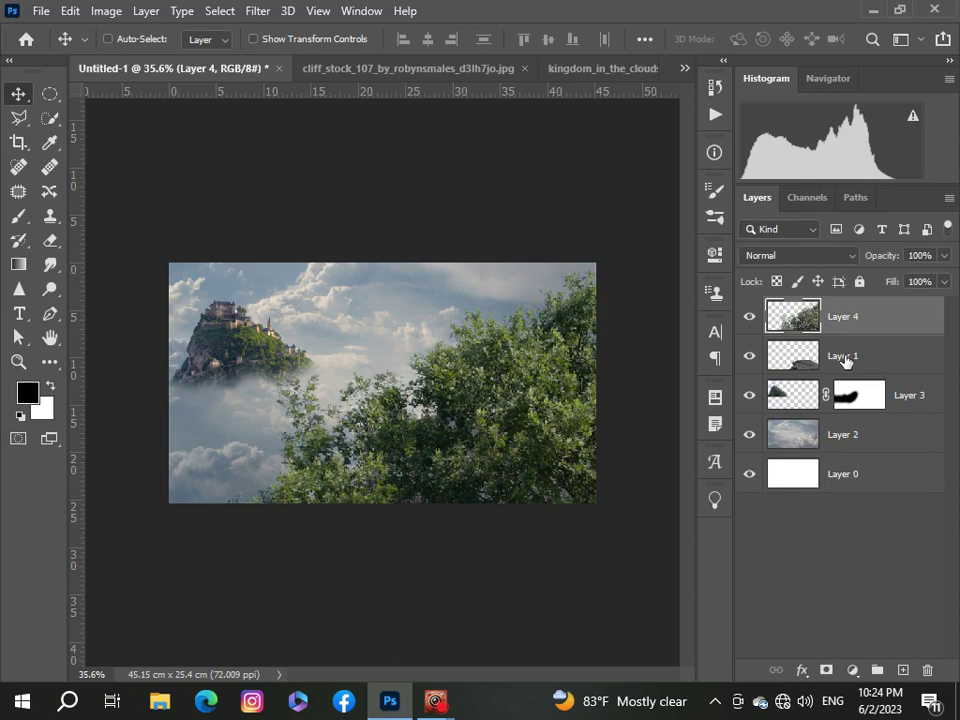
{"action": "key", "text": "ctrl+t"}
{"action": "key", "text": "Return"}
{"action": "left_click_drag", "start_coordinate": [900, 312], "coordinate": [884, 374]}
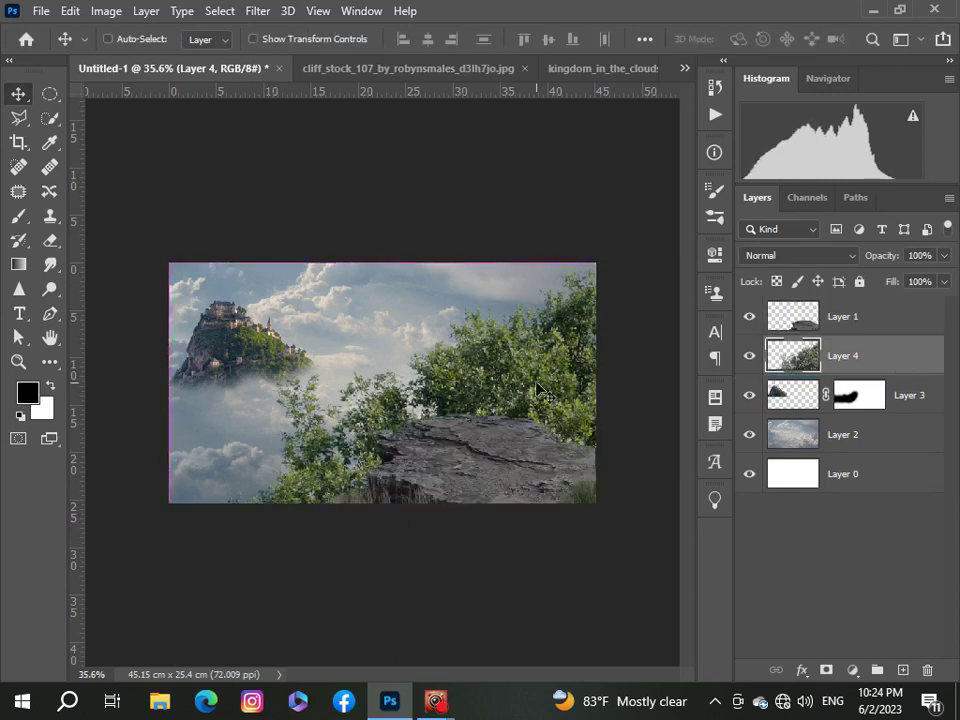
Scale the tree to about 26% and stand it on the cliff's right end.
{"action": "key", "text": "ctrl+t"}
{"action": "scroll", "coordinate": [537, 390], "scroll_direction": "down", "scroll_amount": 3}
{"action": "scroll", "coordinate": [537, 392], "scroll_direction": "down", "scroll_amount": 2}
{"action": "left_click_drag", "start_coordinate": [566, 525], "coordinate": [428, 405]}
{"action": "scroll", "coordinate": [337, 420], "scroll_direction": "up", "scroll_amount": 4}
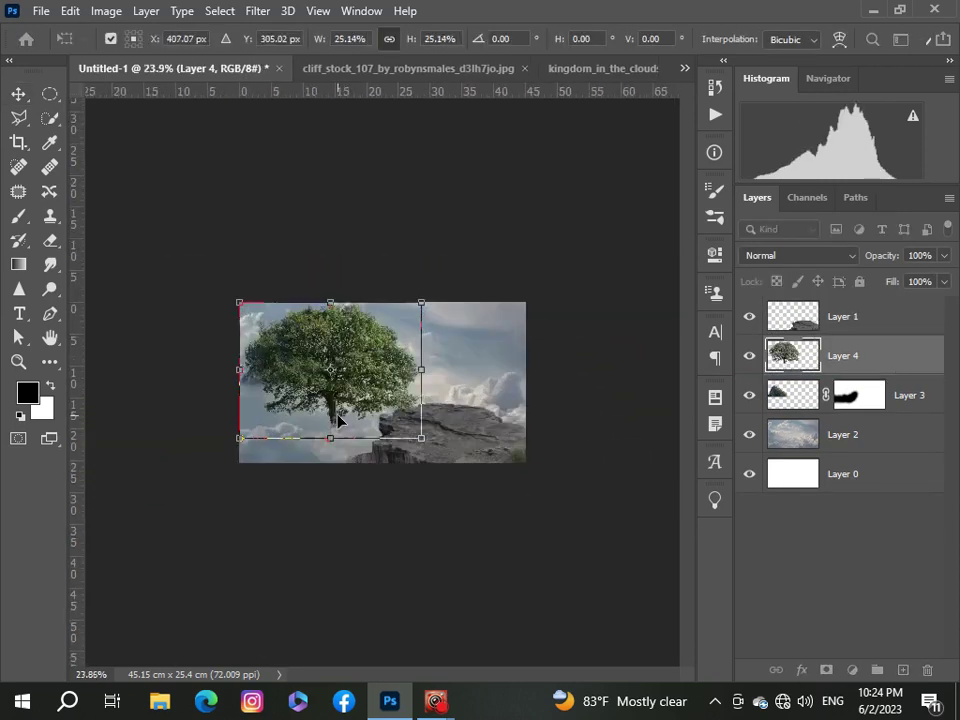
{"action": "scroll", "coordinate": [337, 420], "scroll_direction": "up", "scroll_amount": 3}
{"action": "mouse_move", "coordinate": [337, 420]}
{"action": "left_mouse_down"}
{"action": "mouse_move", "coordinate": [660, 380]}
{"action": "mouse_move", "coordinate": [585, 387]}
{"action": "mouse_move", "coordinate": [572, 368]}
{"action": "left_mouse_up"}
{"action": "scroll", "coordinate": [660, 380], "scroll_direction": "down", "scroll_amount": 2}
{"action": "left_click_drag", "start_coordinate": [654, 274], "coordinate": [659, 268]}
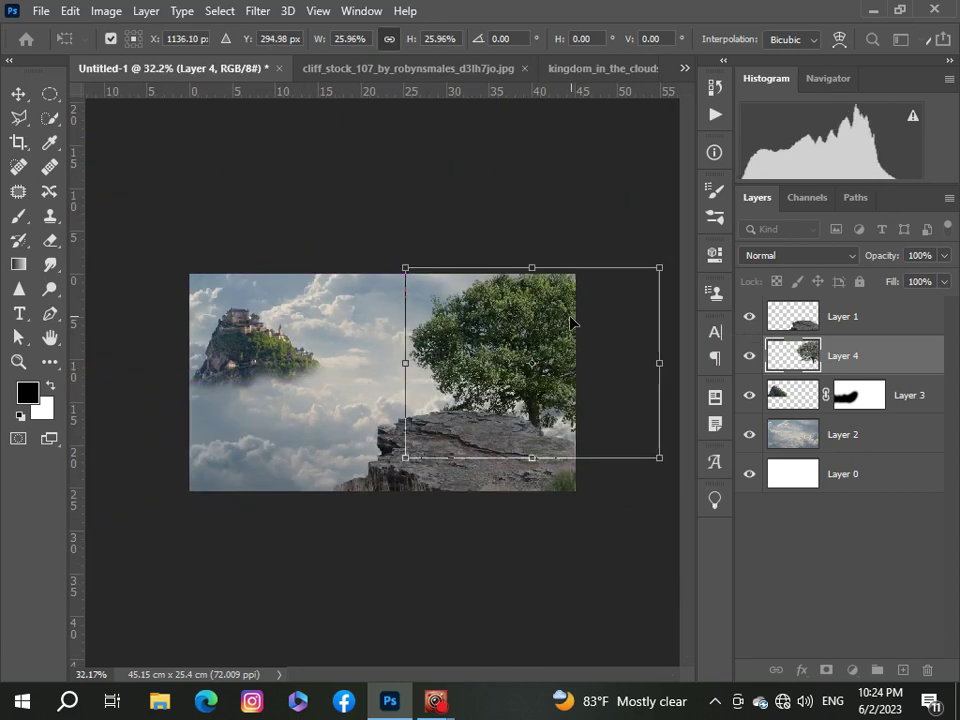
{"action": "key", "text": "Return"}
{"action": "scroll", "coordinate": [268, 430], "scroll_direction": "up", "scroll_amount": 2}
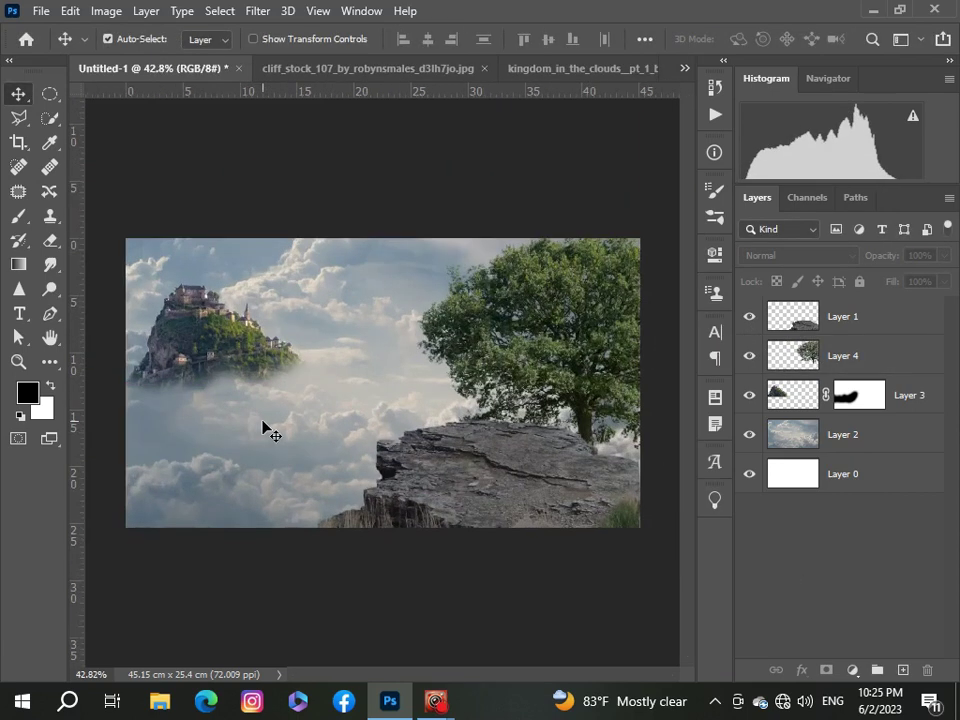
{"action": "scroll", "coordinate": [268, 430], "scroll_direction": "down", "scroll_amount": 1}
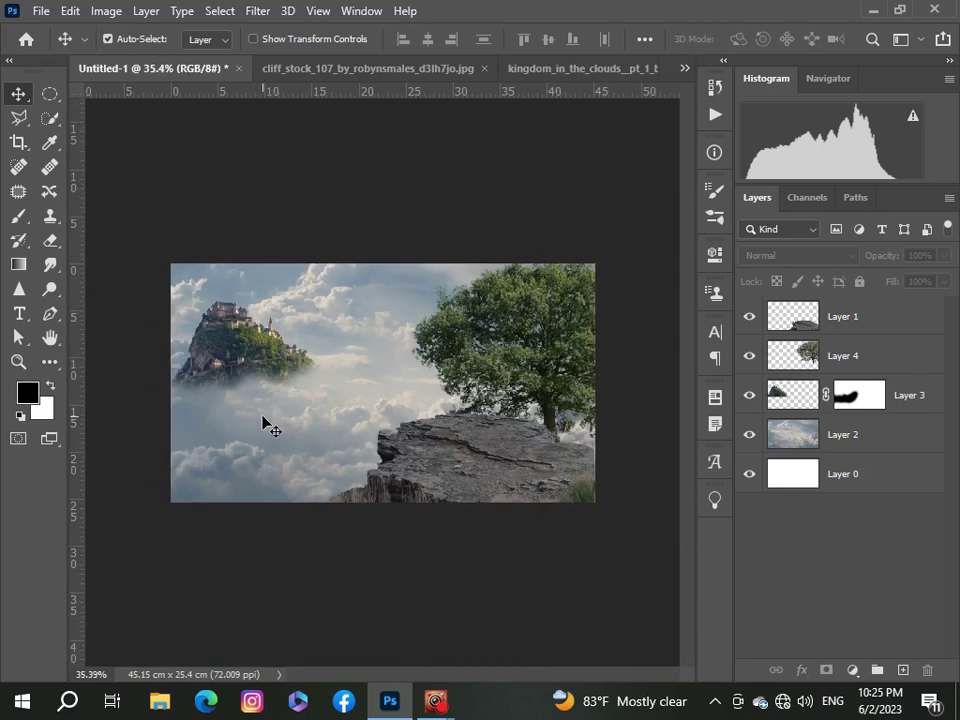
{"action": "scroll", "coordinate": [268, 430], "scroll_direction": "up", "scroll_amount": 2}
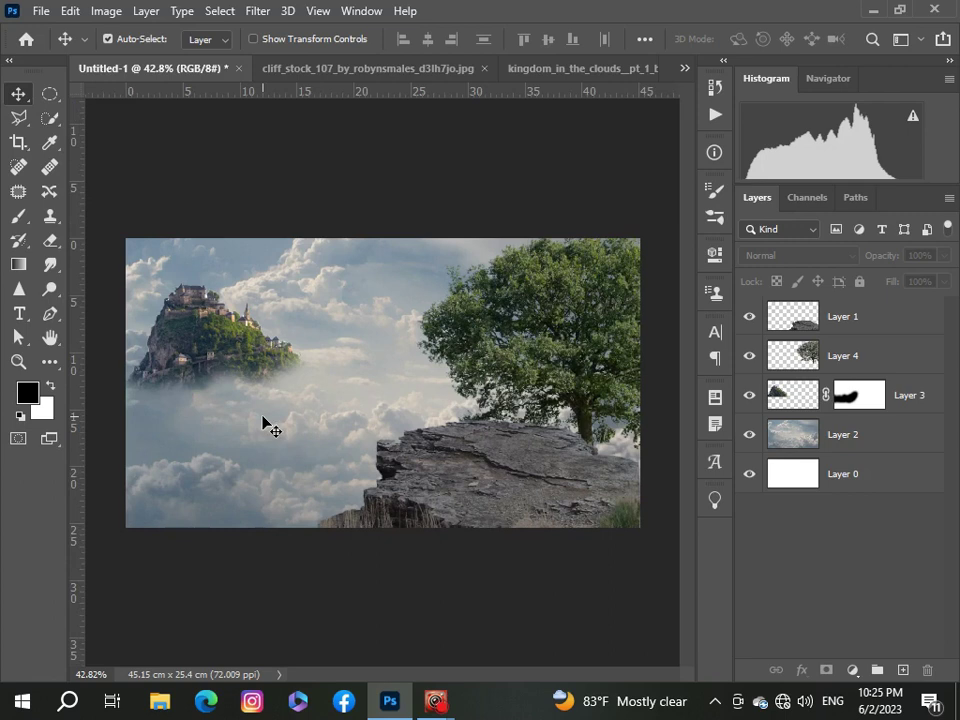
{"action": "left_click", "coordinate": [41, 11]}
Open Fern.png and paste it into the Untitled-1 composite.
{"action": "left_click", "coordinate": [55, 47]}
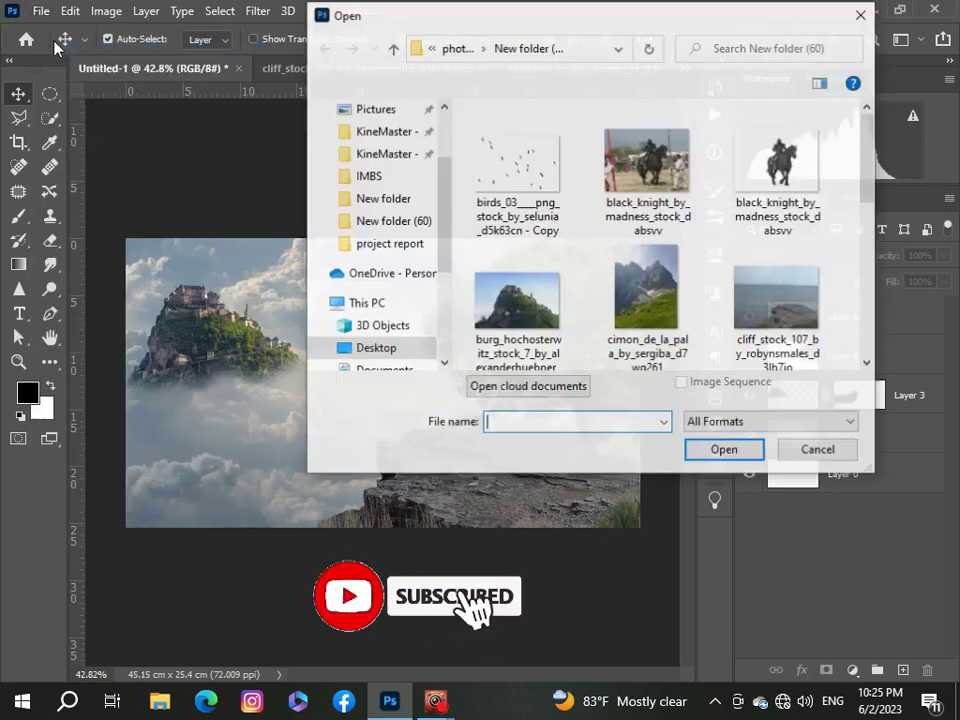
{"action": "scroll", "coordinate": [652, 258], "scroll_direction": "down", "scroll_amount": 2}
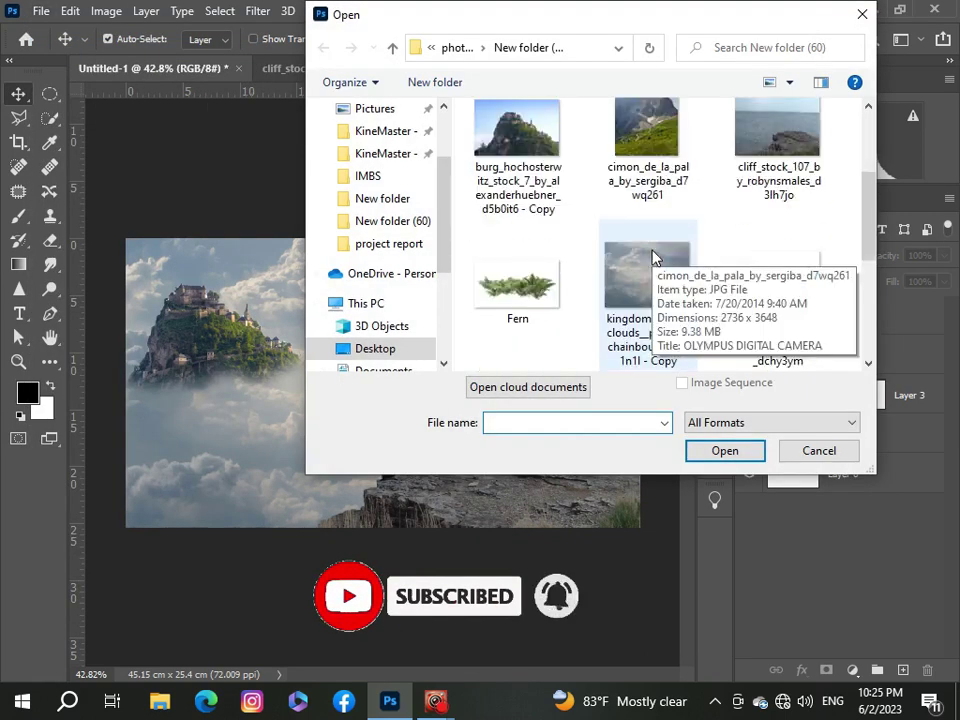
{"action": "left_click", "coordinate": [515, 288]}
{"action": "left_click", "coordinate": [715, 450]}
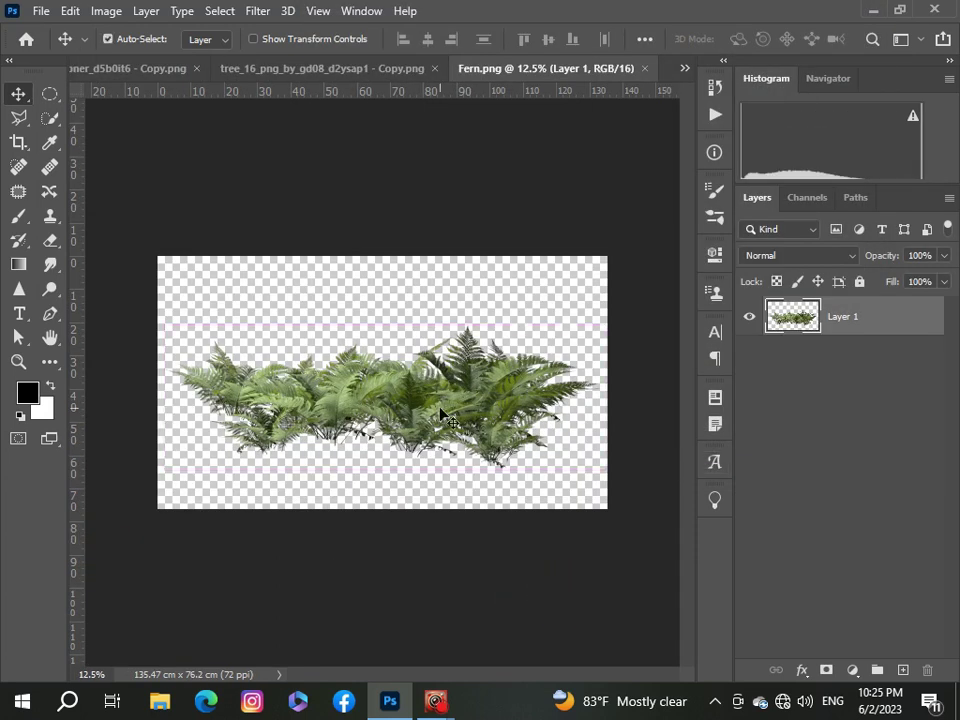
{"action": "left_click", "coordinate": [685, 68]}
{"action": "left_click", "coordinate": [449, 78]}
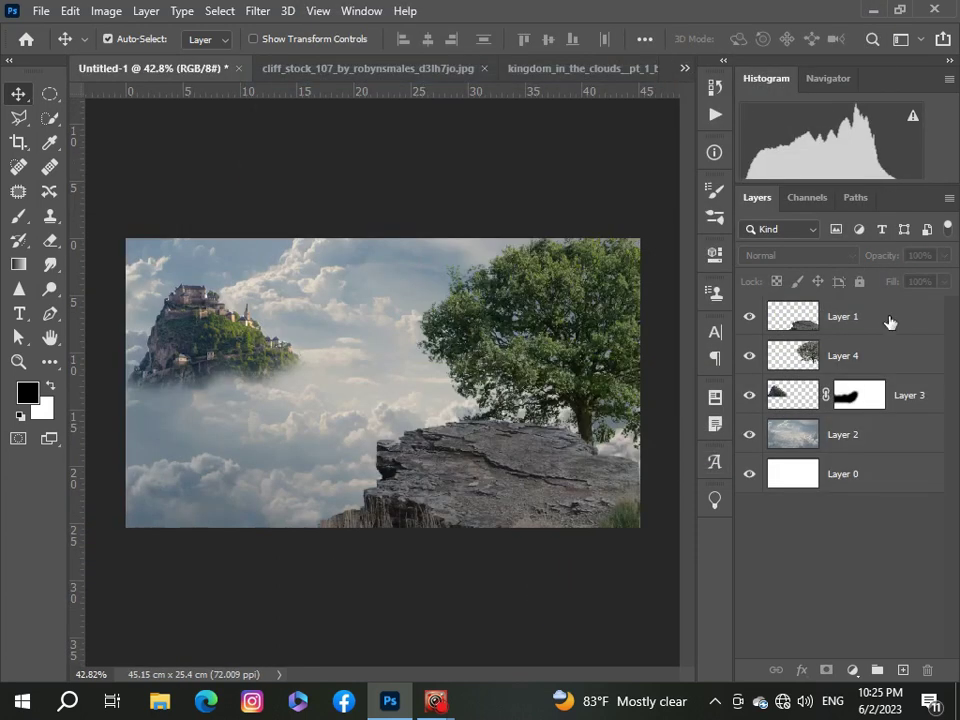
{"action": "key", "text": "ctrl+v"}
Shrink the fern and place it at the scene's lower right.
{"action": "key", "text": "ctrl+t"}
{"action": "scroll", "coordinate": [578, 392], "scroll_direction": "down", "scroll_amount": 2}
{"action": "scroll", "coordinate": [608, 490], "scroll_direction": "down", "scroll_amount": 3}
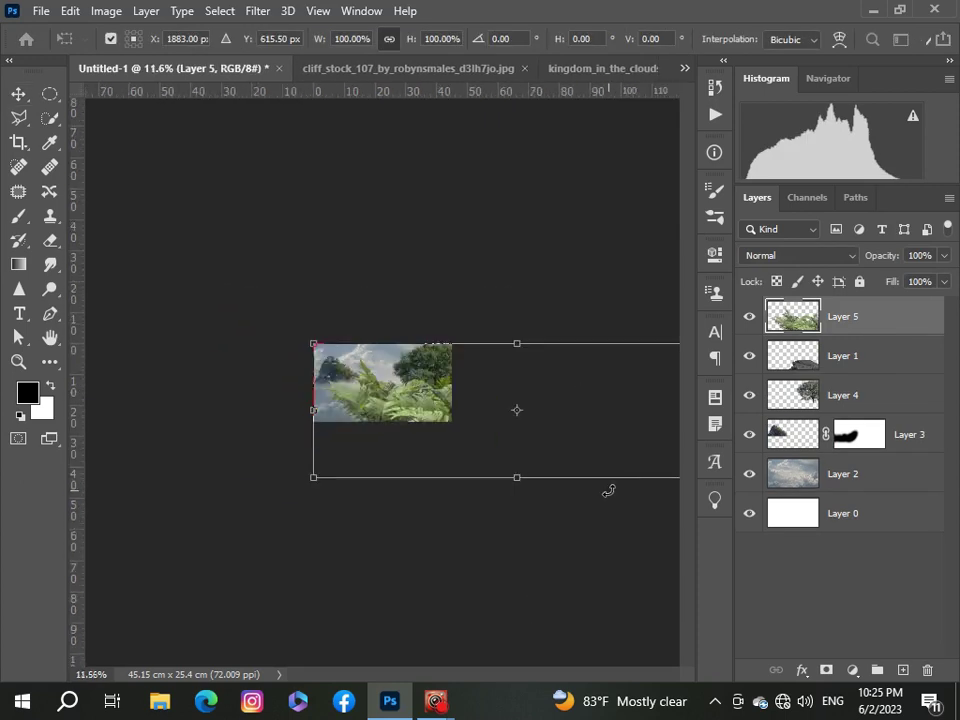
{"action": "scroll", "coordinate": [608, 490], "scroll_direction": "down", "scroll_amount": 1}
{"action": "mouse_move", "coordinate": [621, 445]}
{"action": "left_mouse_down"}
{"action": "mouse_move", "coordinate": [544, 413]}
{"action": "mouse_move", "coordinate": [428, 407]}
{"action": "left_mouse_up"}
{"action": "scroll", "coordinate": [317, 396], "scroll_direction": "up", "scroll_amount": 4}
{"action": "mouse_move", "coordinate": [298, 321]}
{"action": "left_mouse_down"}
{"action": "mouse_move", "coordinate": [497, 474]}
{"action": "mouse_move", "coordinate": [435, 444]}
{"action": "left_mouse_up"}
{"action": "left_click_drag", "start_coordinate": [381, 414], "coordinate": [418, 434]}
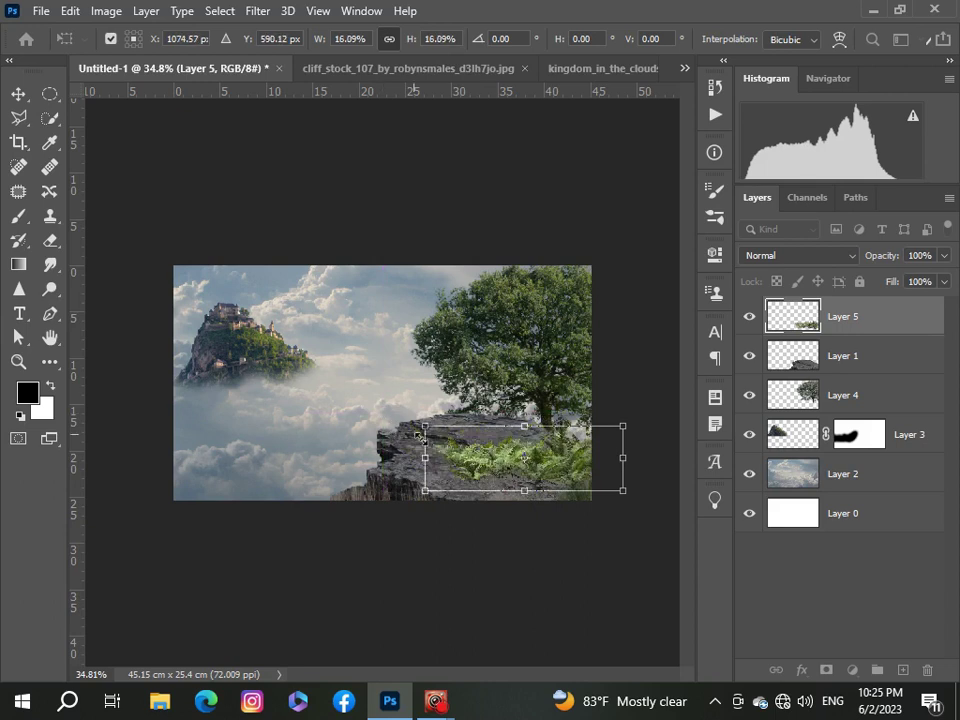
{"action": "mouse_move", "coordinate": [490, 466]}
{"action": "left_mouse_down"}
{"action": "mouse_move", "coordinate": [486, 491]}
{"action": "mouse_move", "coordinate": [466, 497]}
{"action": "left_mouse_up"}
{"action": "key", "text": "Return"}
{"action": "scroll", "coordinate": [495, 506], "scroll_direction": "up", "scroll_amount": 3}
{"action": "scroll", "coordinate": [495, 506], "scroll_direction": "down", "scroll_amount": 2}
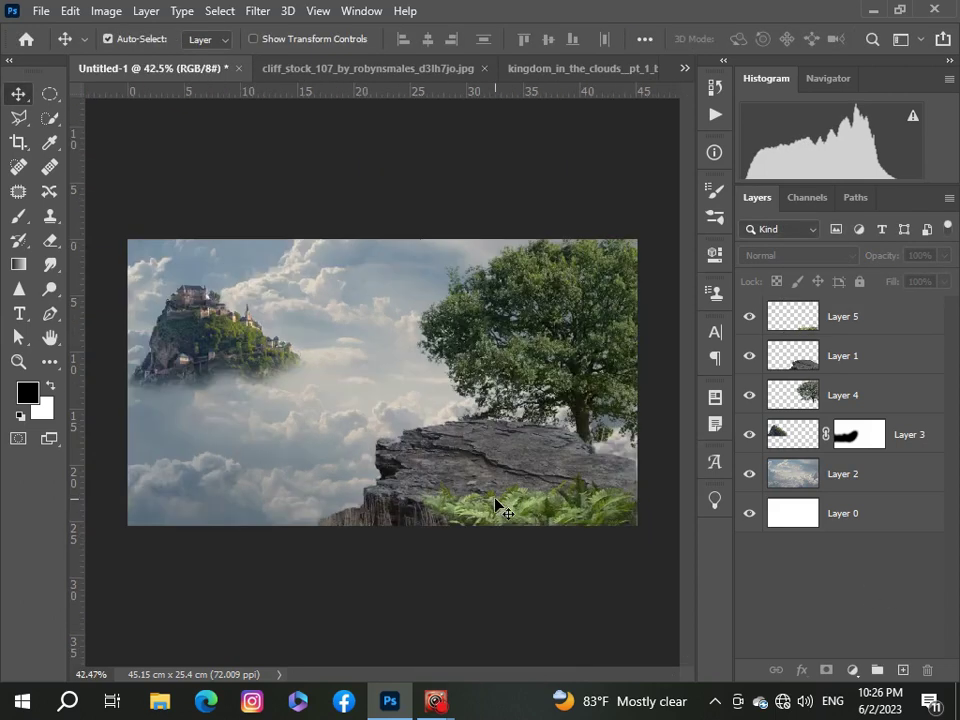
{"action": "scroll", "coordinate": [495, 506], "scroll_direction": "down", "scroll_amount": 3}
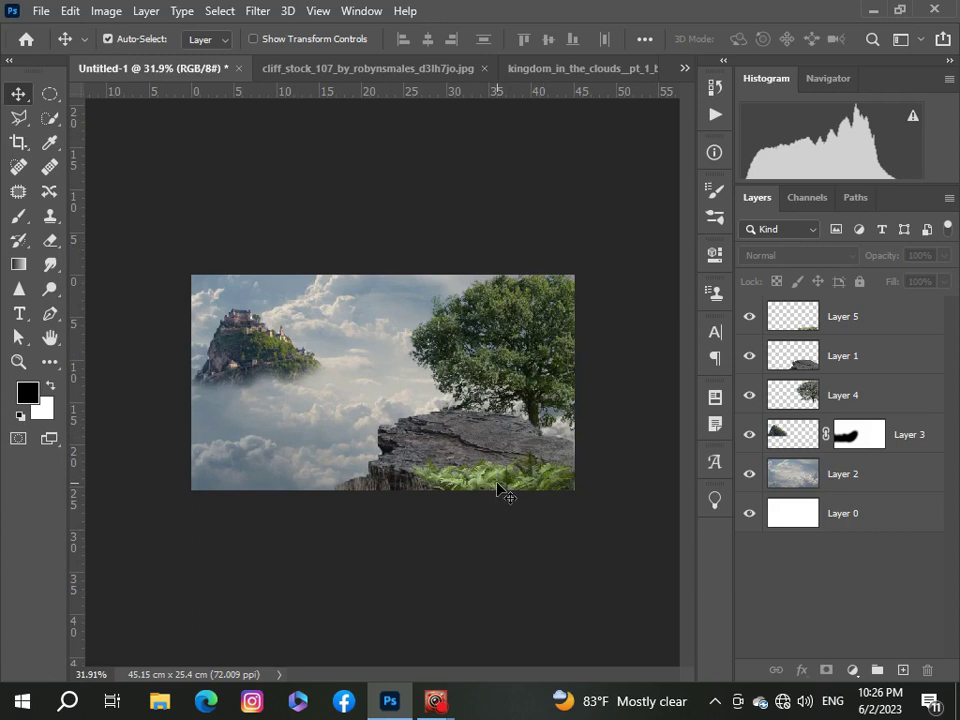
Shrink the fern layer (Layer 5) to about 74% and nudge it along the cliff base.
{"action": "left_click", "coordinate": [870, 330]}
{"action": "key", "text": "ctrl+t"}
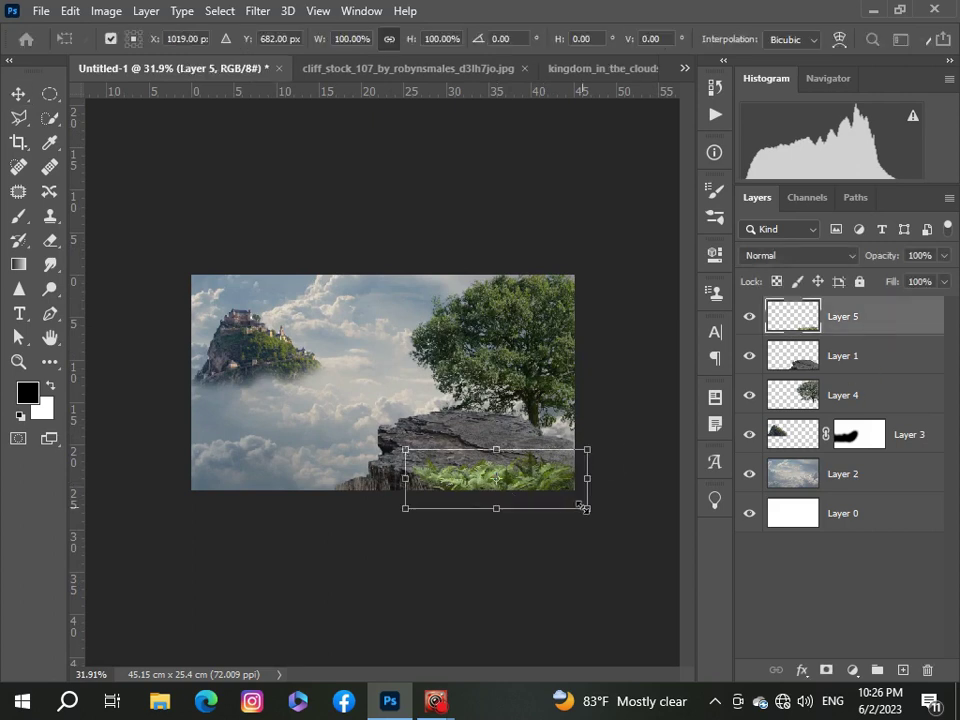
{"action": "mouse_move", "coordinate": [590, 508]}
{"action": "left_mouse_down"}
{"action": "mouse_move", "coordinate": [542, 498]}
{"action": "mouse_move", "coordinate": [548, 485]}
{"action": "left_mouse_up"}
{"action": "scroll", "coordinate": [542, 488], "scroll_direction": "up", "scroll_amount": 3}
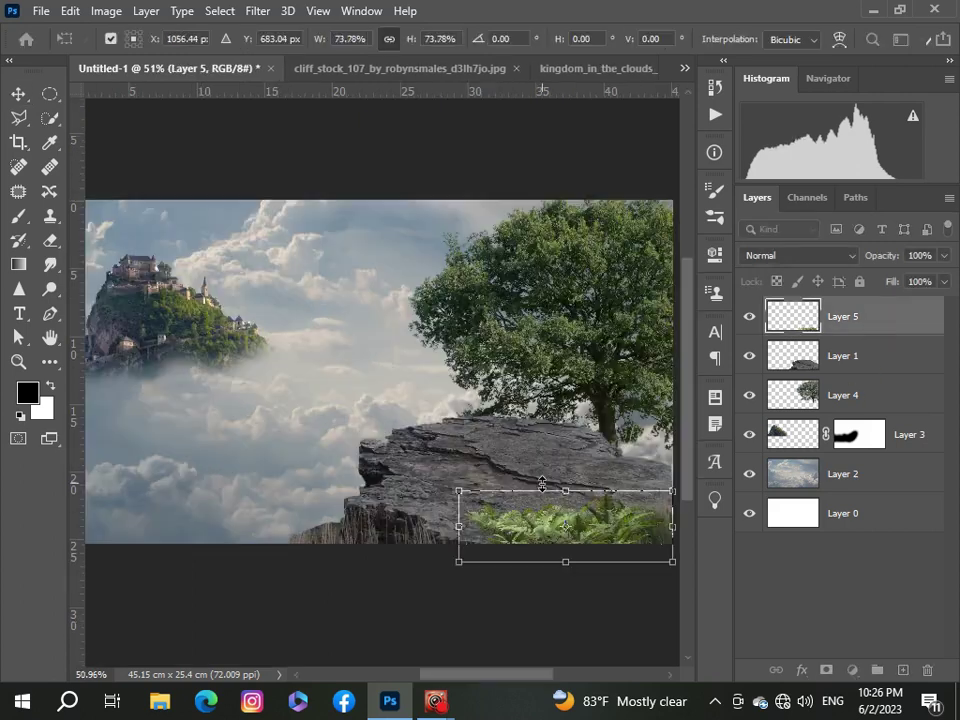
{"action": "left_click_drag", "start_coordinate": [598, 538], "coordinate": [586, 544]}
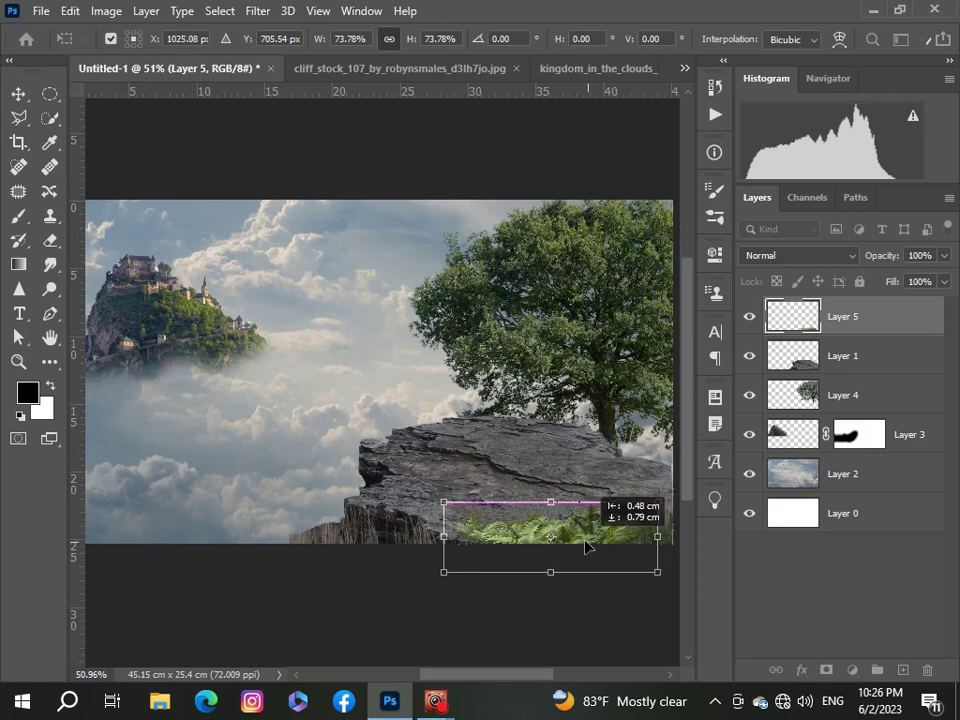
{"action": "key", "text": "Return"}
{"action": "scroll", "coordinate": [548, 493], "scroll_direction": "up", "scroll_amount": 2}
{"action": "scroll", "coordinate": [548, 493], "scroll_direction": "down", "scroll_amount": 3}
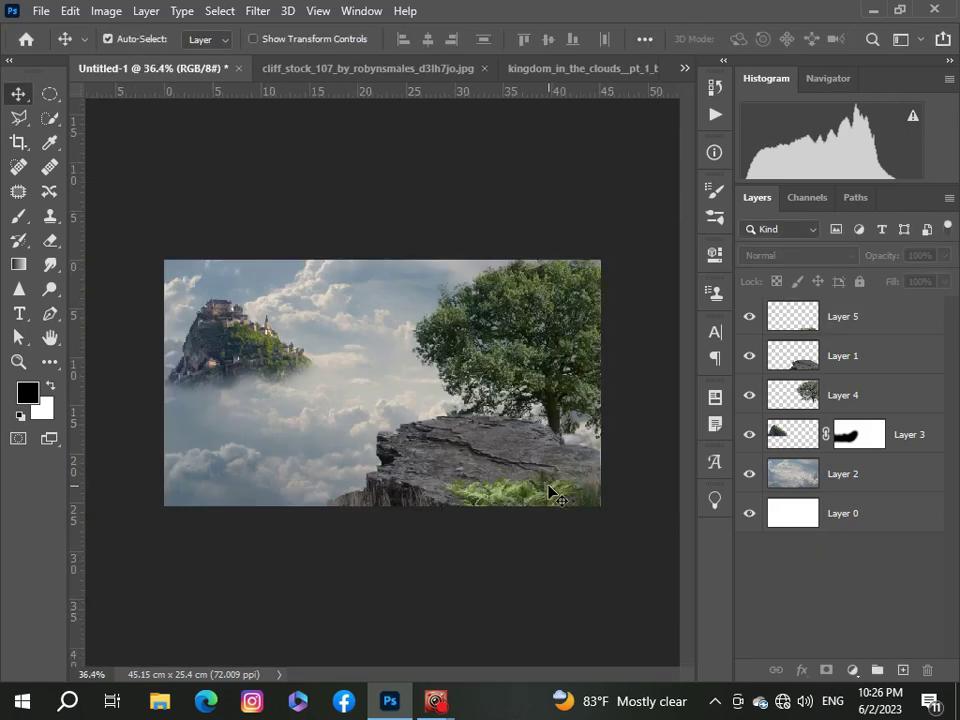
{"action": "scroll", "coordinate": [550, 492], "scroll_direction": "down", "scroll_amount": 1}
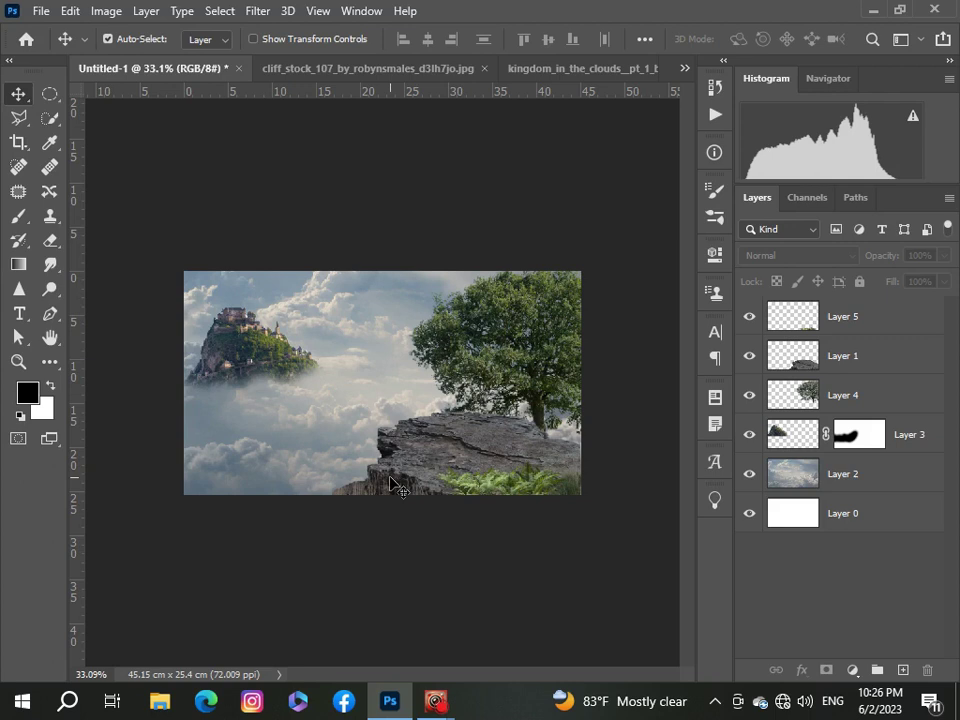
Open the black knight image and paste it into the composite.
{"action": "left_click", "coordinate": [41, 11]}
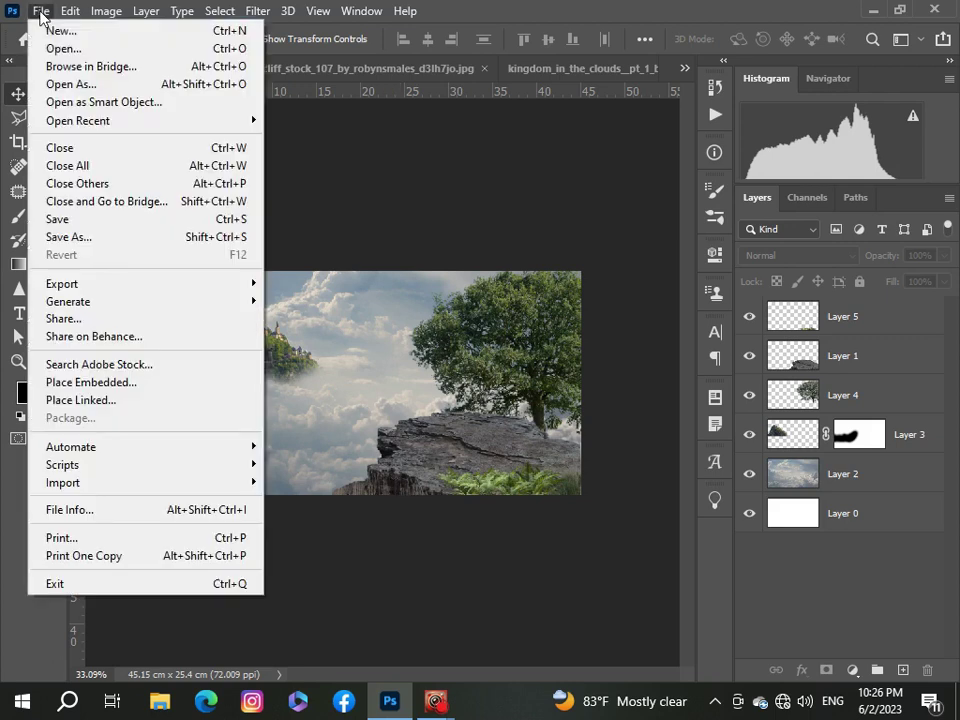
{"action": "left_click", "coordinate": [60, 47]}
{"action": "left_click", "coordinate": [755, 165]}
{"action": "left_click", "coordinate": [725, 451]}
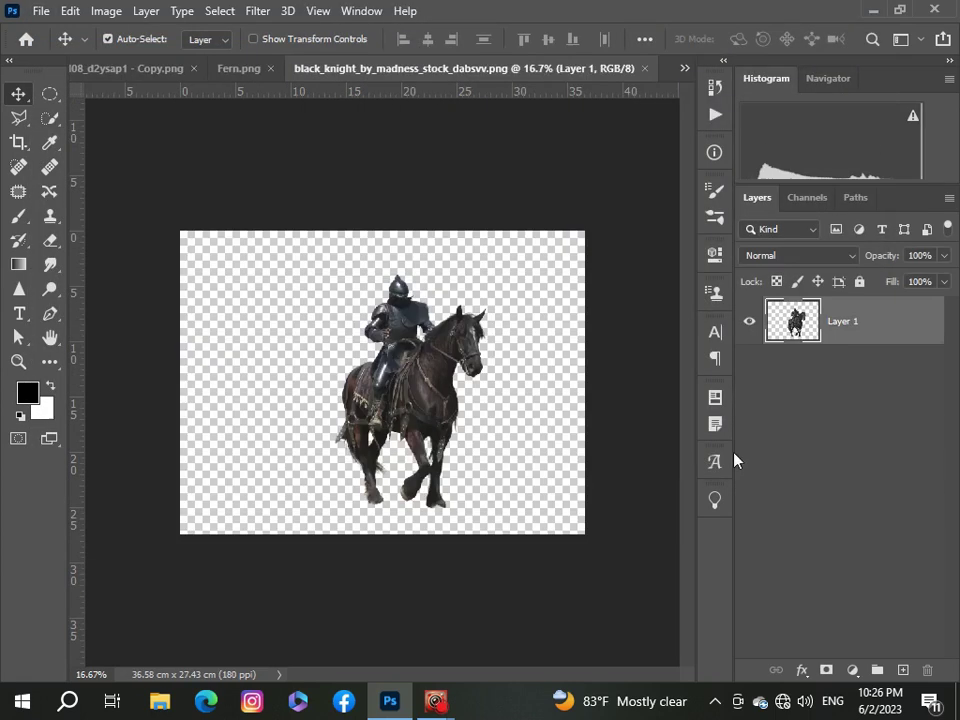
{"action": "left_click_drag", "start_coordinate": [420, 345], "coordinate": [428, 352]}
{"action": "left_click", "coordinate": [684, 68]}
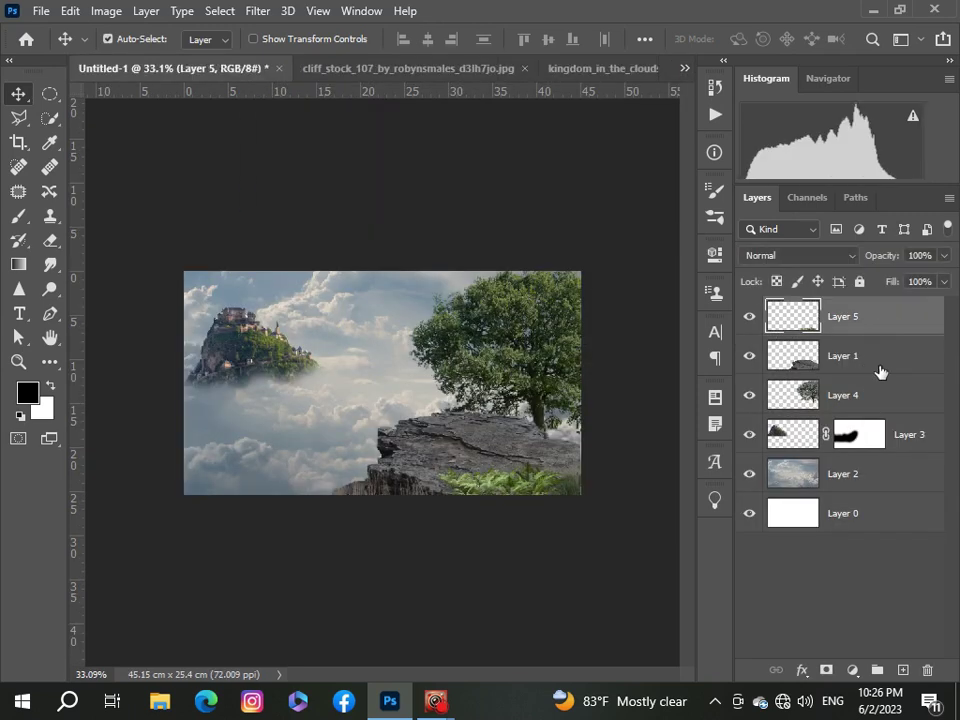
{"action": "key", "text": "ctrl+v"}
{"action": "key", "text": "ctrl+t"}
Scale the knight to about a third and place it on the cliff.
{"action": "key", "text": "ctrl+minus"}
{"action": "key", "text": "ctrl+minus"}
{"action": "left_click_drag", "start_coordinate": [459, 533], "coordinate": [342, 376]}
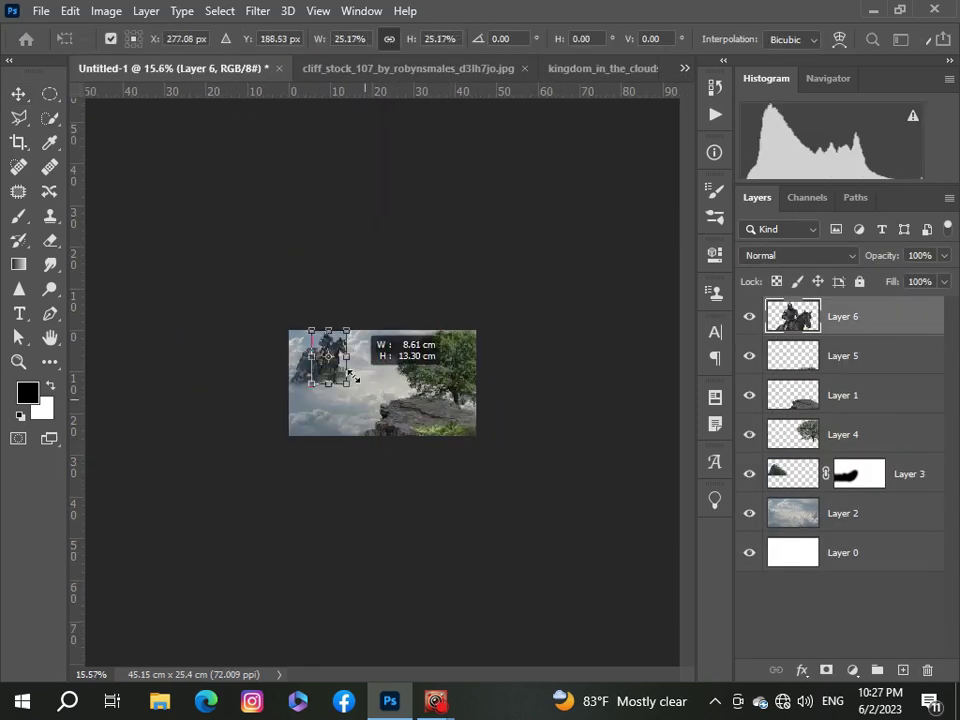
{"action": "scroll", "coordinate": [383, 383], "scroll_direction": "up", "scroll_amount": 5}
{"action": "scroll", "coordinate": [383, 383], "scroll_direction": "up", "scroll_amount": 1}
{"action": "left_click_drag", "start_coordinate": [215, 340], "coordinate": [530, 450]}
{"action": "left_click_drag", "start_coordinate": [491, 358], "coordinate": [439, 280]}
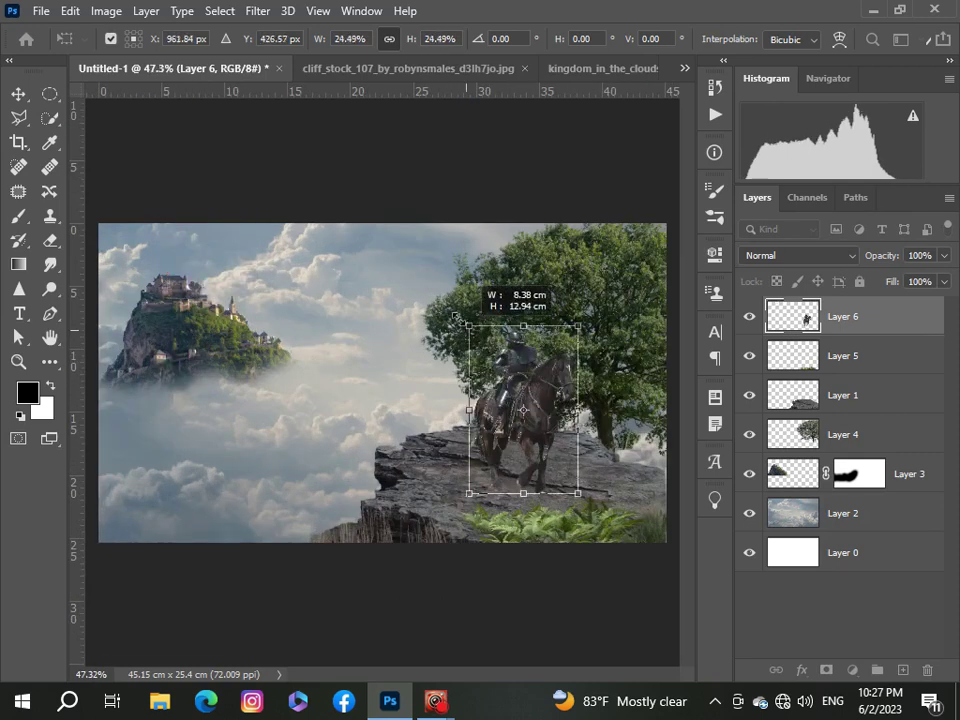
{"action": "left_click_drag", "start_coordinate": [509, 387], "coordinate": [533, 399]}
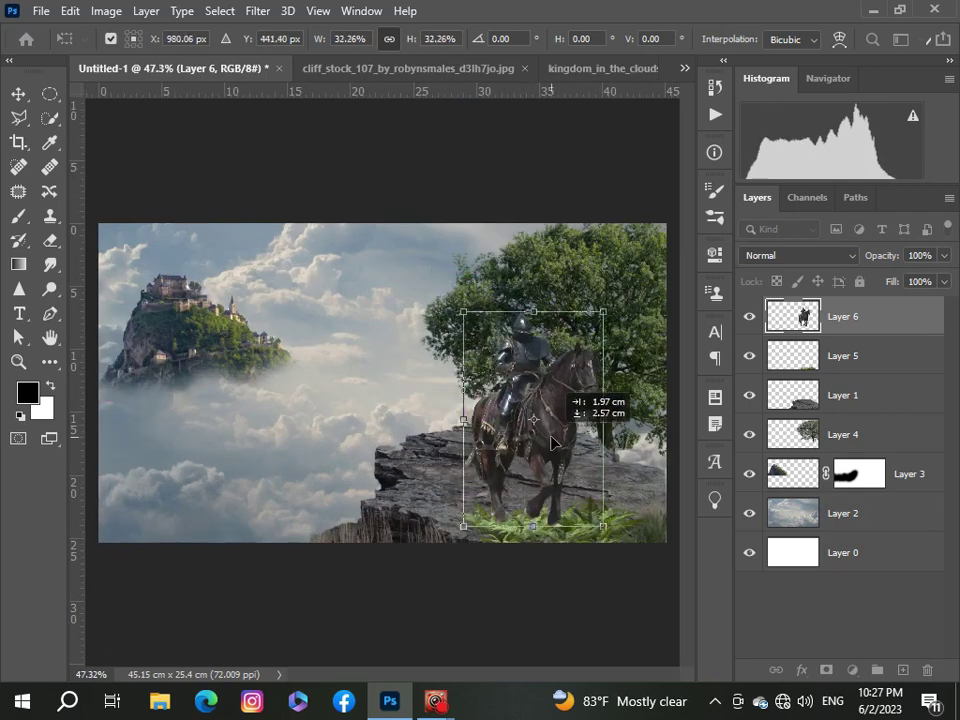
{"action": "key", "text": "Return"}
Move the knight layer beneath the fern, shift it slightly up-left and enlarge it a touch.
{"action": "left_click_drag", "start_coordinate": [843, 316], "coordinate": [843, 372]}
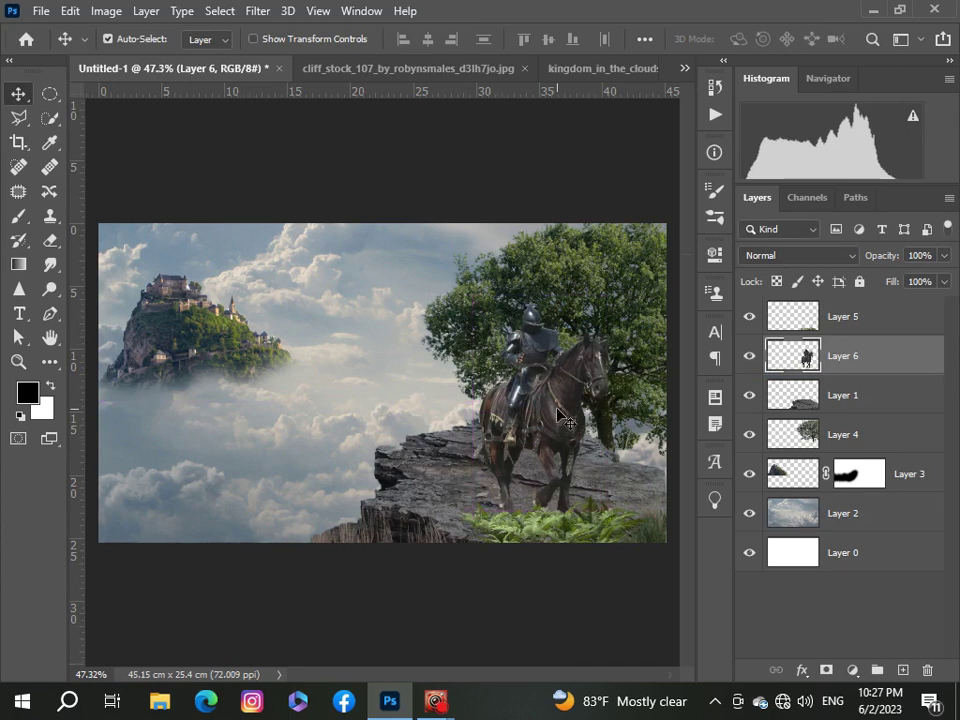
{"action": "scroll", "coordinate": [558, 416], "scroll_direction": "down", "scroll_amount": 2}
{"action": "left_click_drag", "start_coordinate": [472, 408], "coordinate": [441, 401]}
{"action": "scroll", "coordinate": [451, 407], "scroll_direction": "up", "scroll_amount": 2}
{"action": "scroll", "coordinate": [451, 407], "scroll_direction": "up", "scroll_amount": 1}
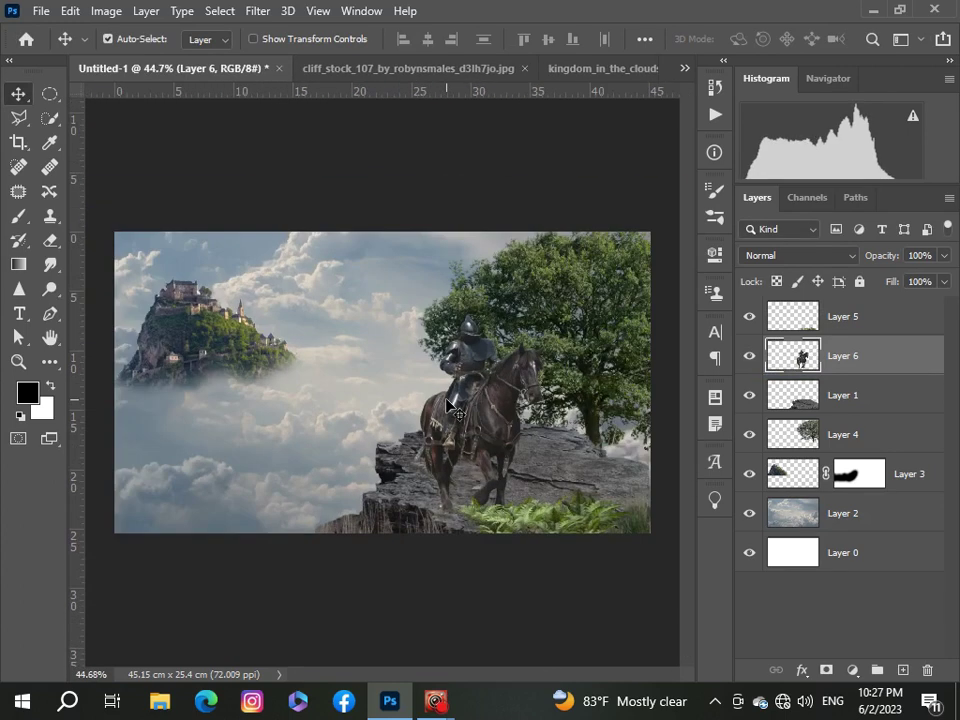
{"action": "scroll", "coordinate": [450, 405], "scroll_direction": "down", "scroll_amount": 1}
{"action": "key", "text": "ctrl+t"}
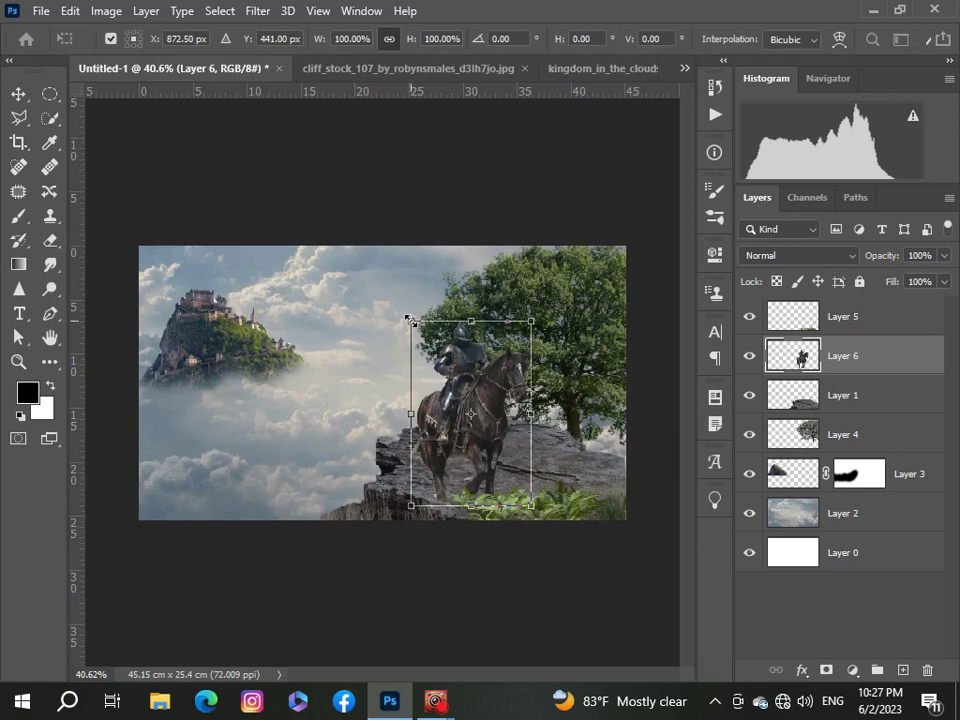
{"action": "left_click_drag", "start_coordinate": [410, 321], "coordinate": [413, 321]}
{"action": "scroll", "coordinate": [450, 420], "scroll_direction": "down", "scroll_amount": 2}
{"action": "key", "text": "Return"}
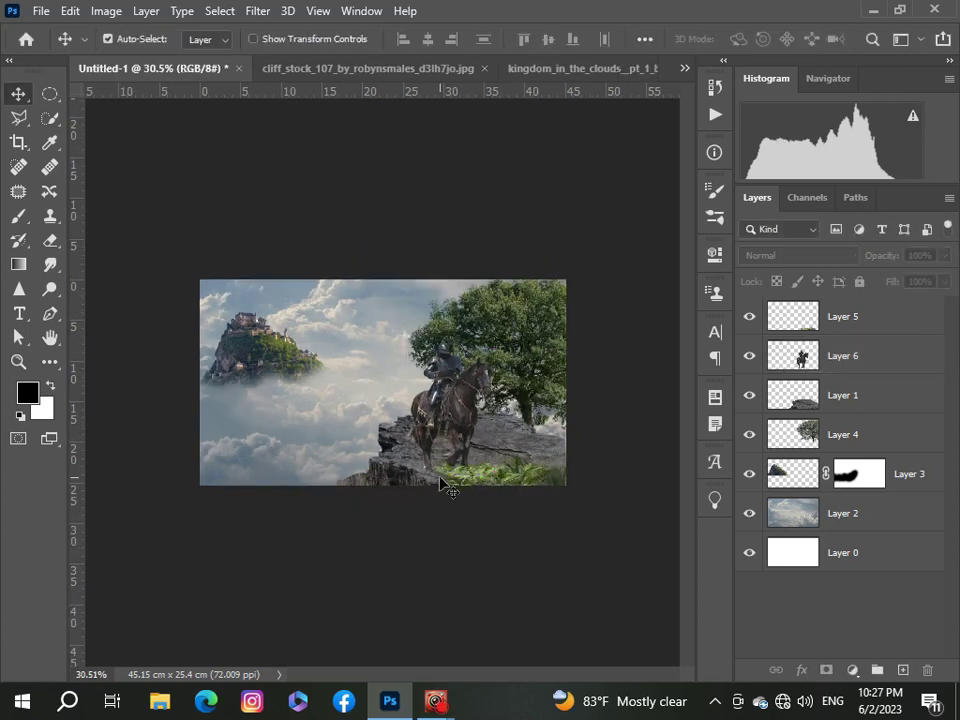
{"action": "scroll", "coordinate": [443, 483], "scroll_direction": "up", "scroll_amount": 3}
{"action": "scroll", "coordinate": [440, 478], "scroll_direction": "down", "scroll_amount": 2}
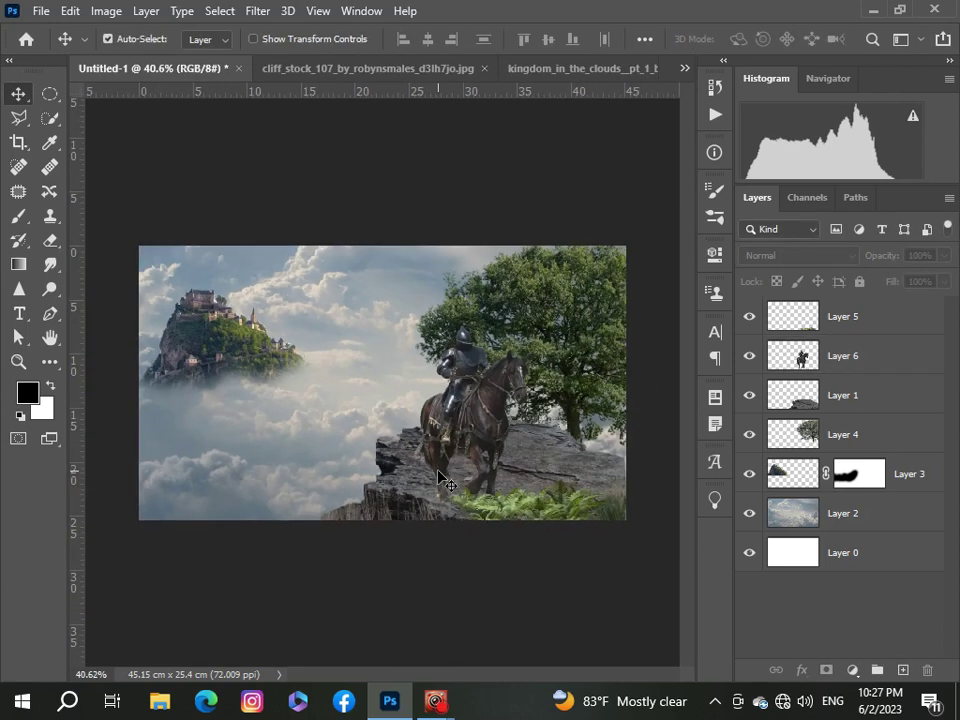
Move the ferns layer slightly down and right along the cliff's bottom edge.
{"action": "left_click", "coordinate": [903, 313]}
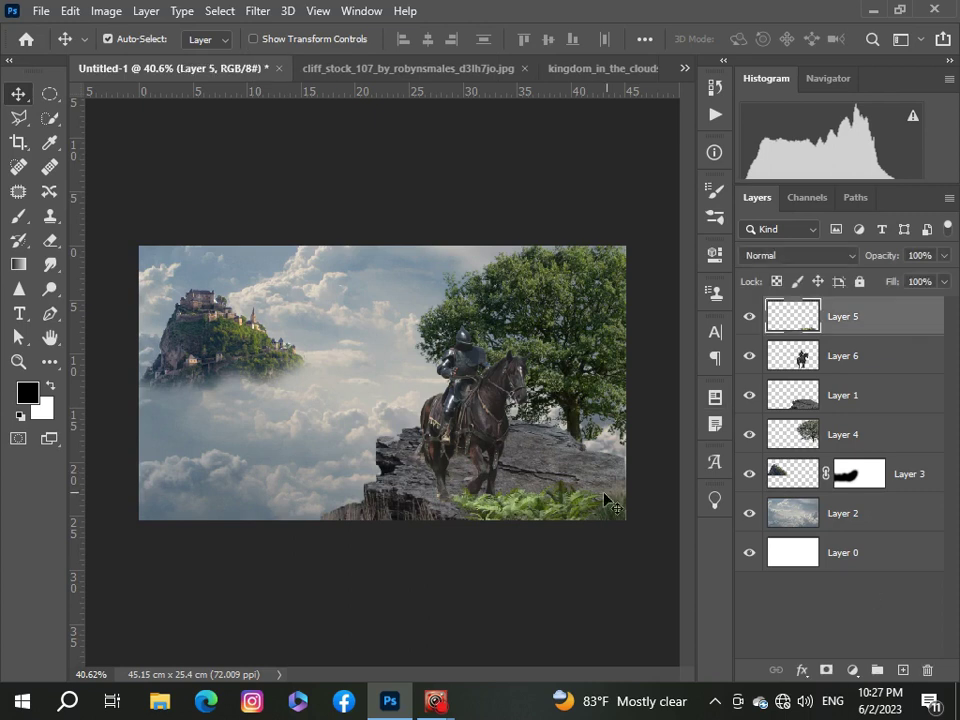
{"action": "key", "text": "ctrl+t"}
{"action": "left_click_drag", "start_coordinate": [548, 518], "coordinate": [560, 533]}
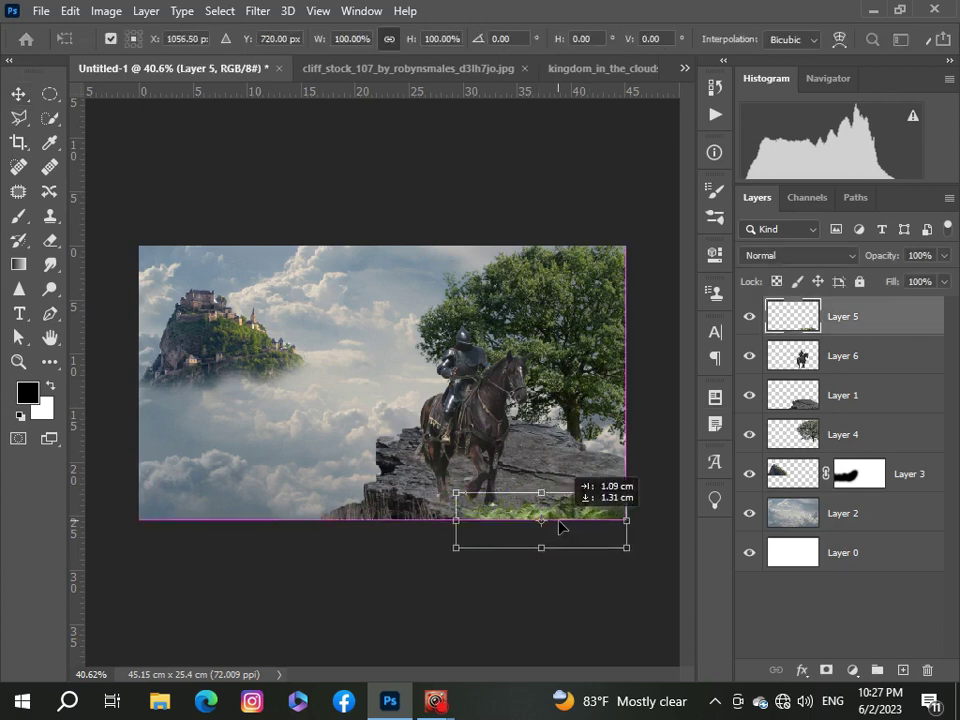
{"action": "left_click", "coordinate": [763, 606]}
{"action": "scroll", "coordinate": [529, 549], "scroll_direction": "down", "scroll_amount": 2}
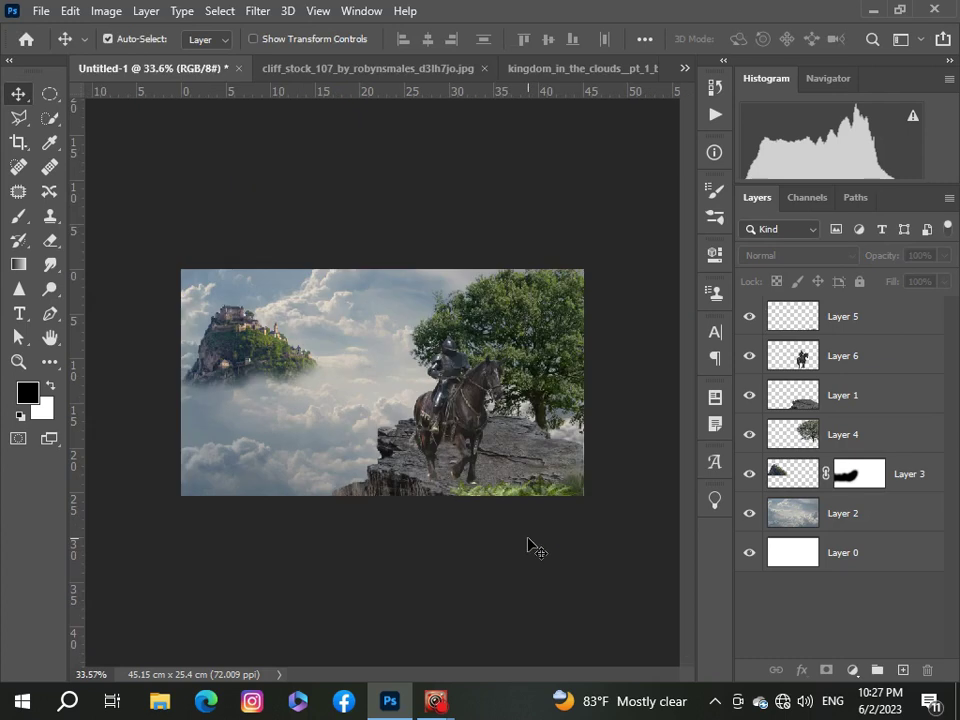
{"action": "scroll", "coordinate": [500, 530], "scroll_direction": "down", "scroll_amount": 1}
{"action": "scroll", "coordinate": [481, 518], "scroll_direction": "up", "scroll_amount": 1}
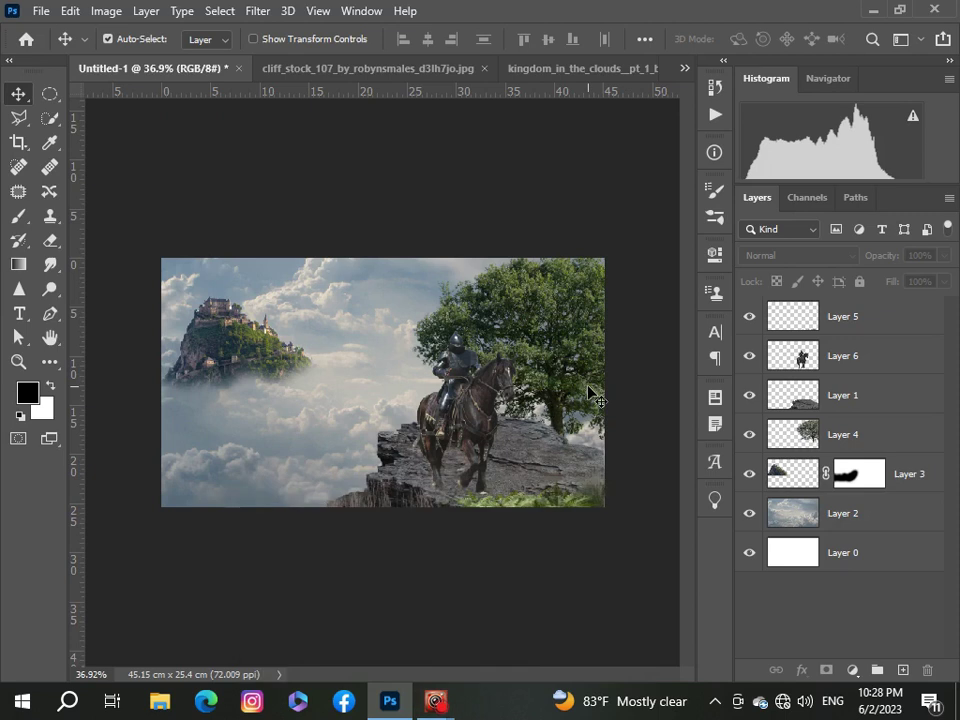
{"action": "scroll", "coordinate": [352, 404], "scroll_direction": "up", "scroll_amount": 1}
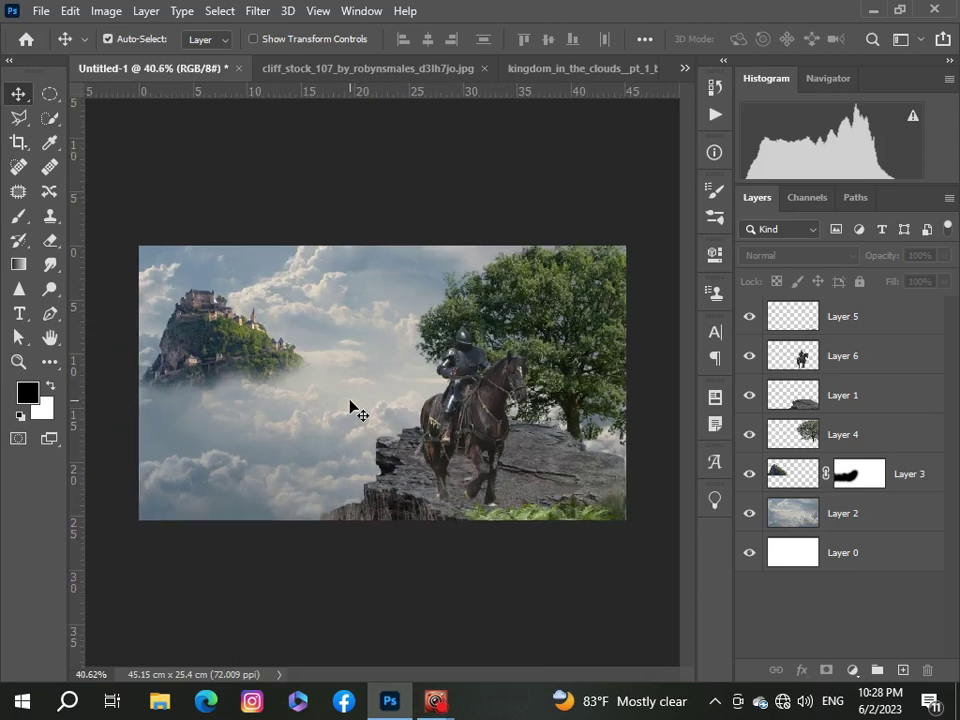
Add a Color Balance adjustment clipped to the cliff layer (Layer 3).
{"action": "left_click", "coordinate": [793, 486]}
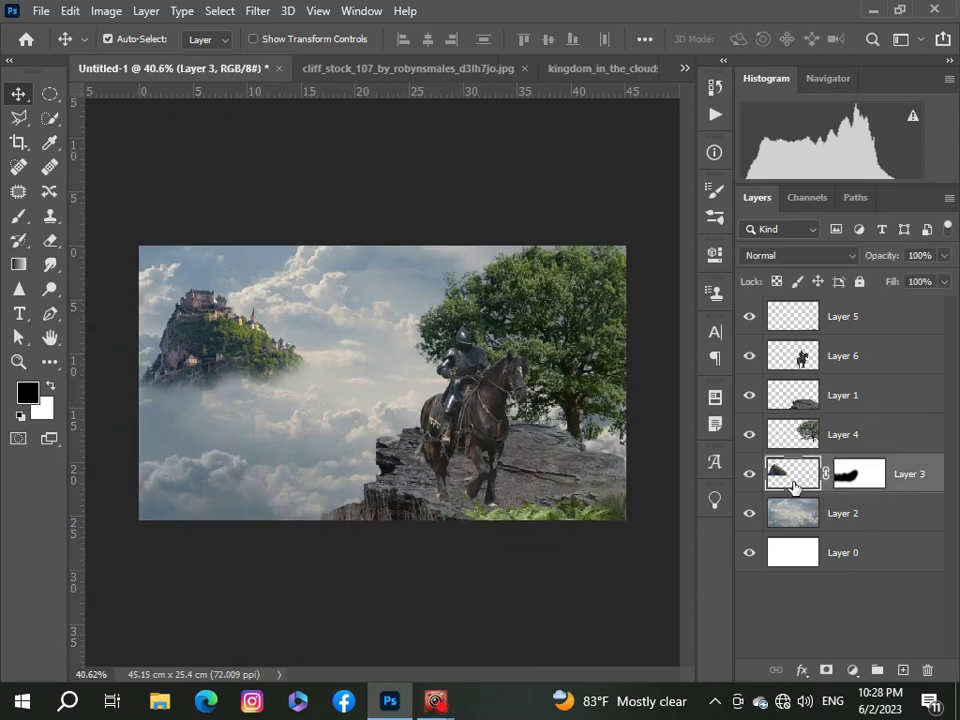
{"action": "left_click", "coordinate": [851, 670]}
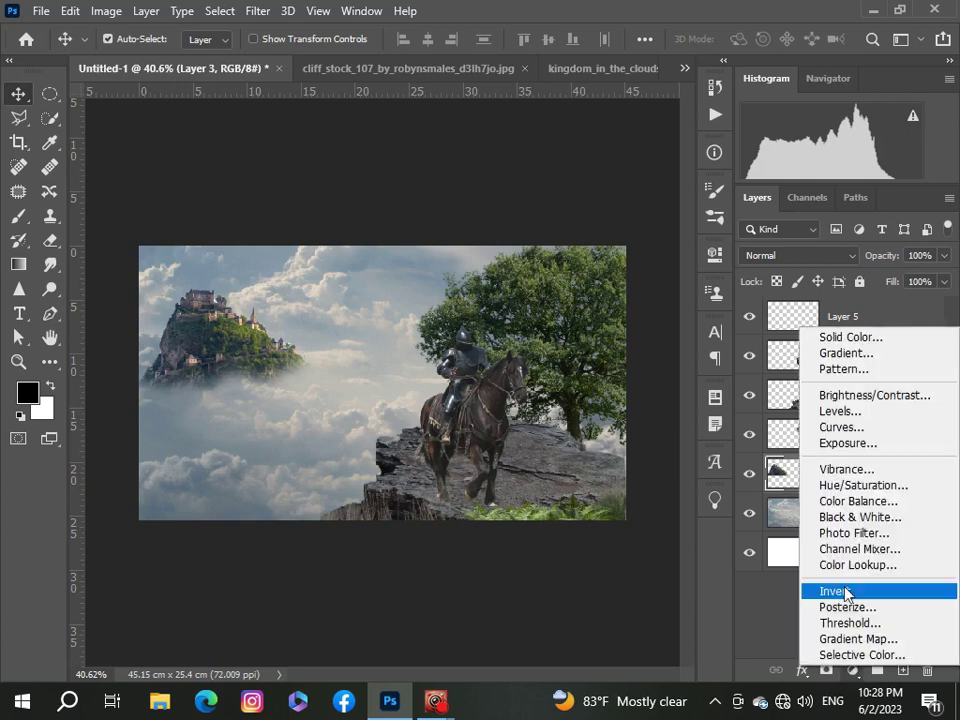
{"action": "left_click", "coordinate": [846, 502]}
{"action": "left_click", "coordinate": [555, 584]}
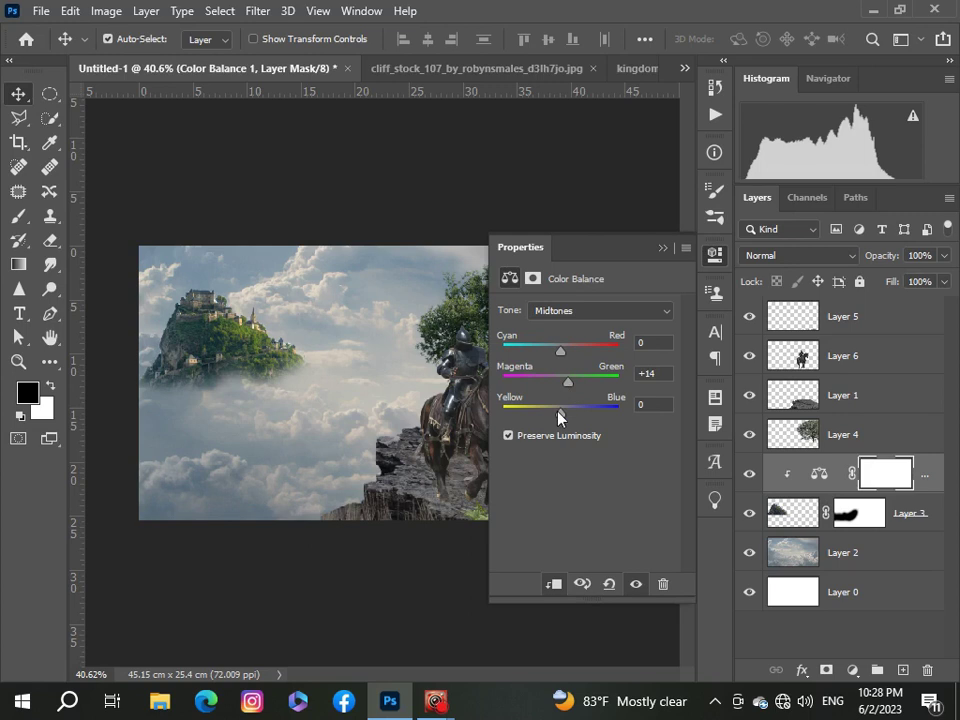
{"action": "left_click", "coordinate": [662, 247]}
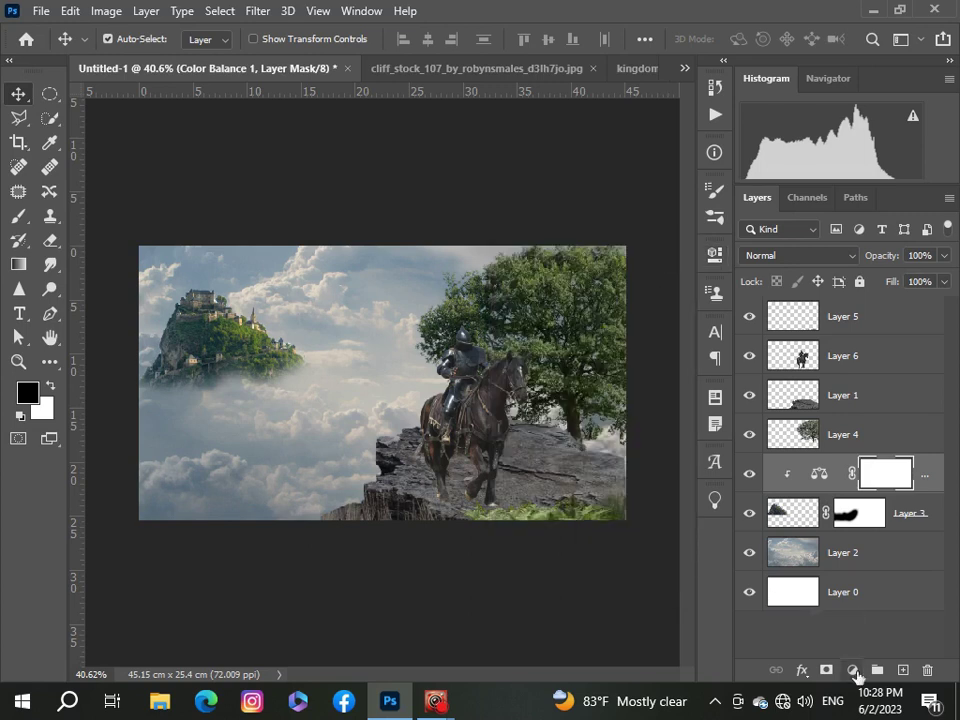
Add a clipped Brightness/Contrast adjustment that slightly darkens the cliff.
{"action": "left_click", "coordinate": [851, 670]}
{"action": "left_click", "coordinate": [853, 401]}
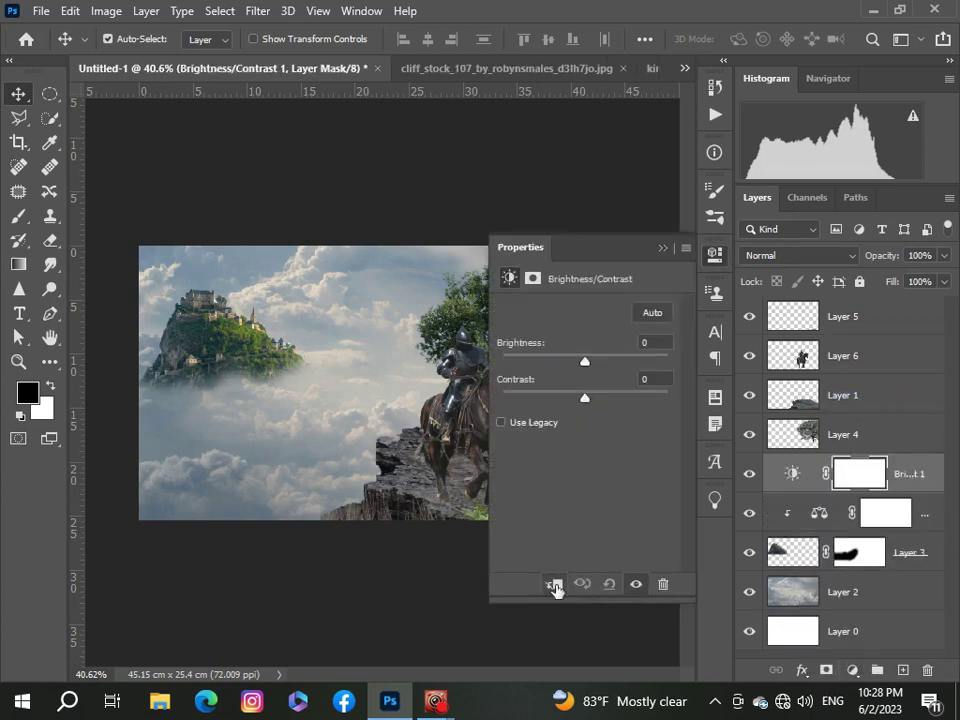
{"action": "left_click", "coordinate": [553, 584]}
{"action": "left_click_drag", "start_coordinate": [583, 364], "coordinate": [585, 400]}
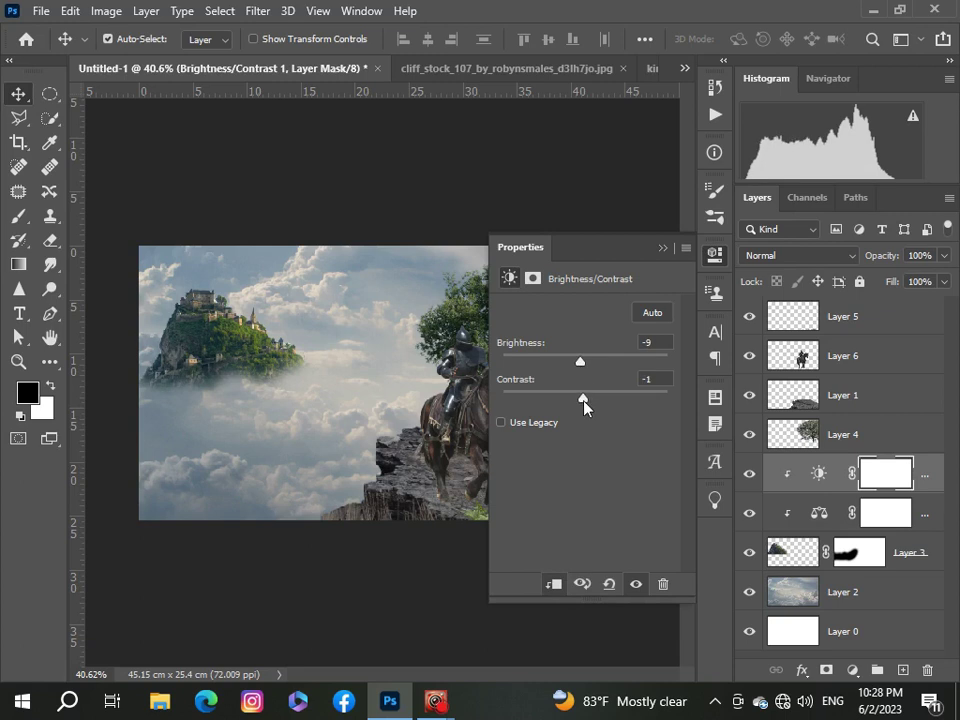
{"action": "left_click", "coordinate": [662, 247]}
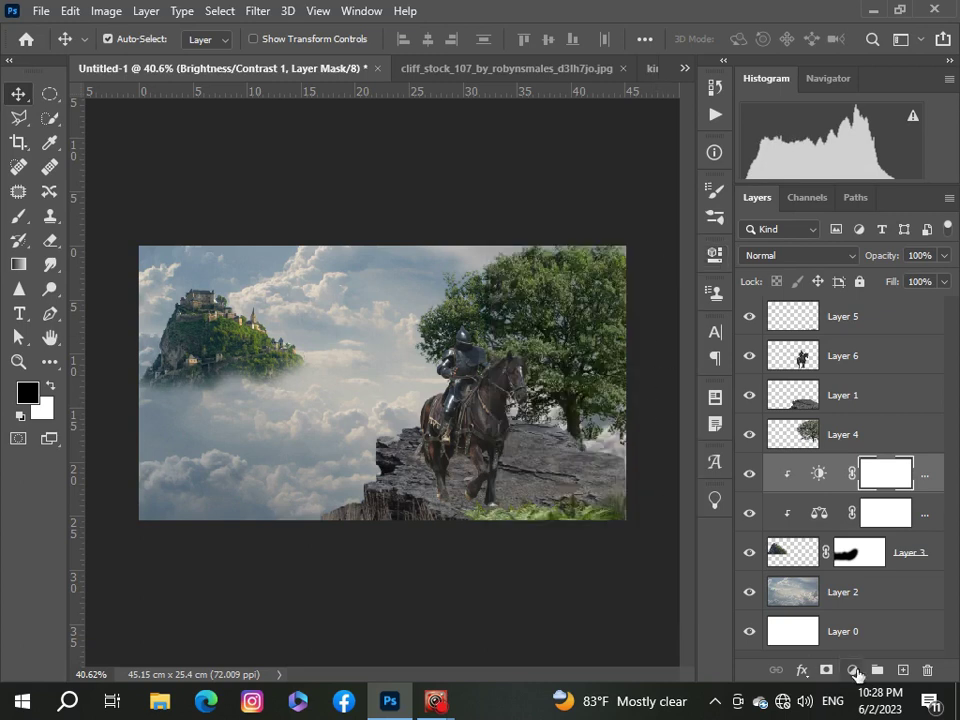
Add a clipped Hue/Saturation adjustment to the cliff: hue -9, saturation +9, lightness -5.
{"action": "left_click", "coordinate": [853, 670]}
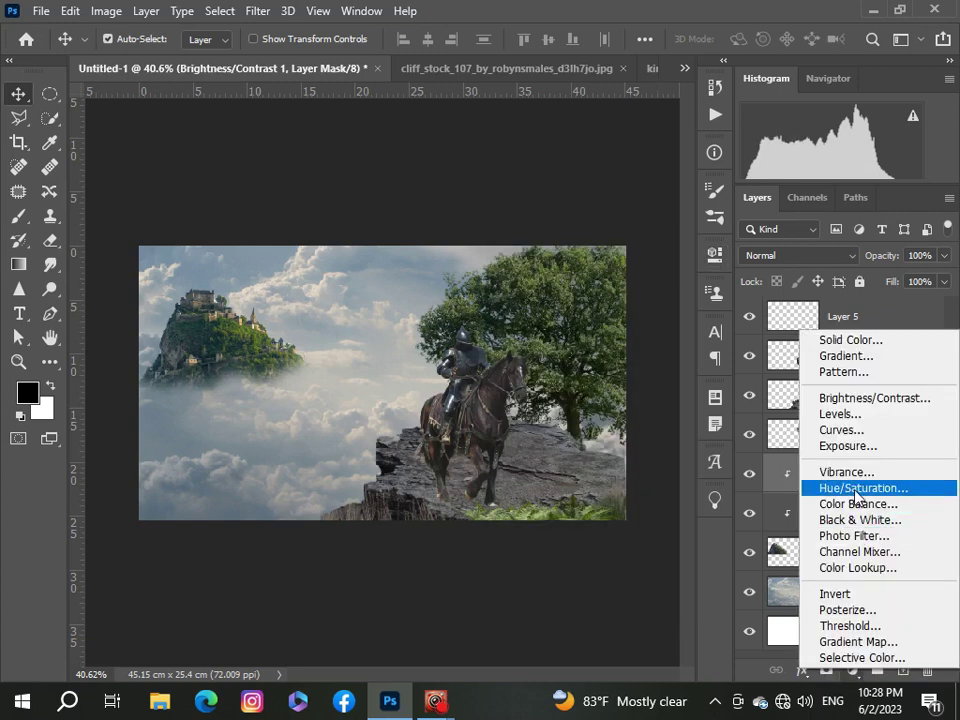
{"action": "left_click", "coordinate": [856, 489]}
{"action": "left_click", "coordinate": [553, 584]}
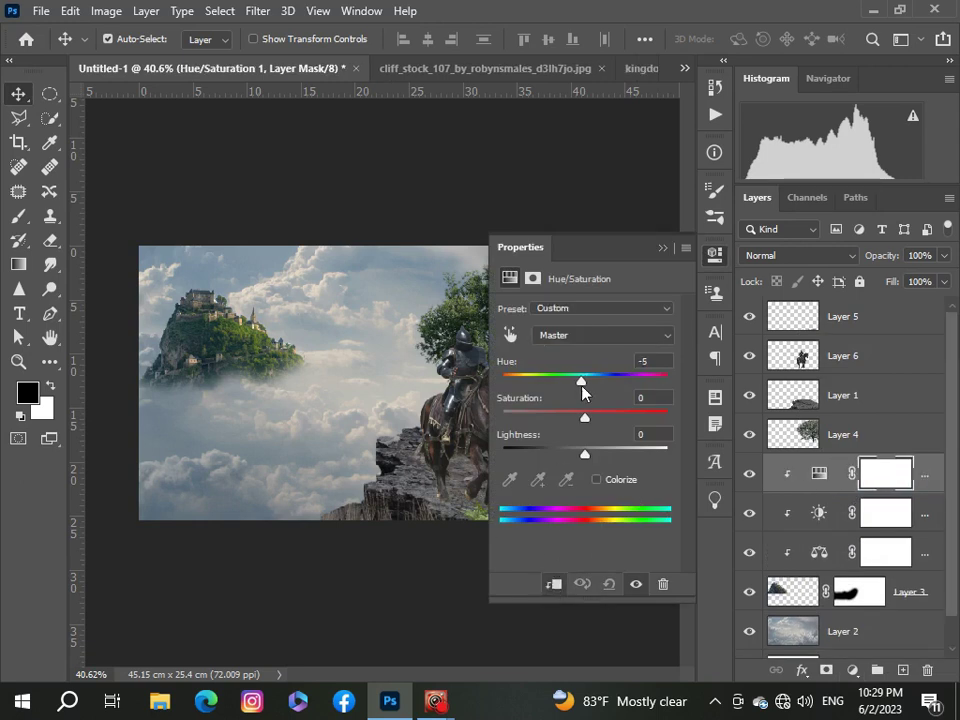
{"action": "mouse_move", "coordinate": [585, 417]}
{"action": "left_mouse_down"}
{"action": "mouse_move", "coordinate": [598, 417]}
{"action": "mouse_move", "coordinate": [584, 454]}
{"action": "left_mouse_up"}
{"action": "left_click", "coordinate": [662, 247]}
{"action": "scroll", "coordinate": [606, 332], "scroll_direction": "down", "scroll_amount": 1}
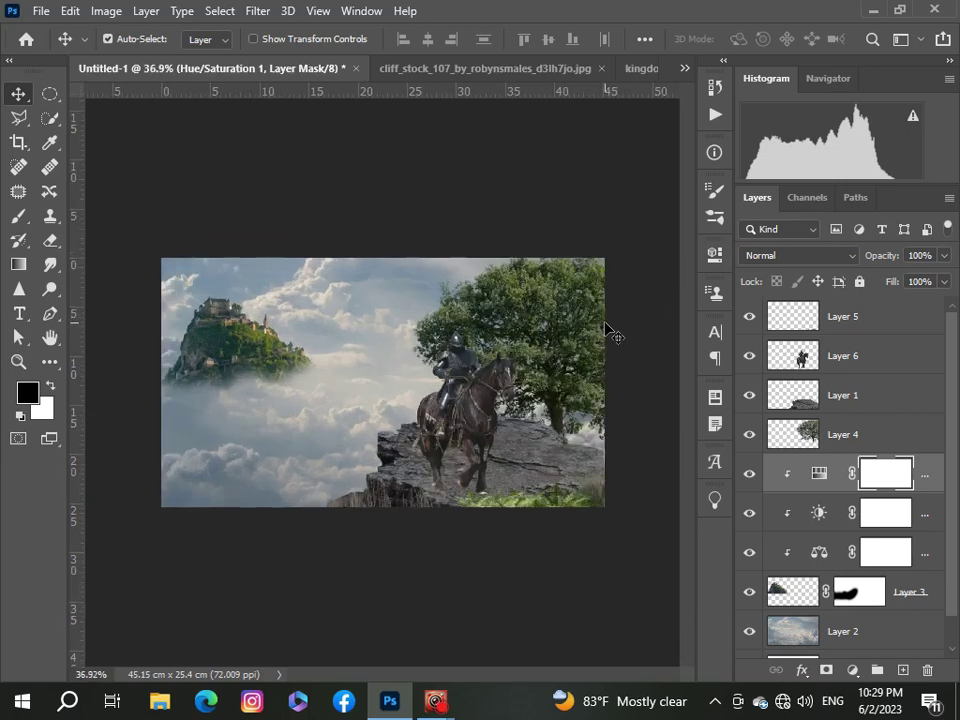
{"action": "scroll", "coordinate": [606, 327], "scroll_direction": "up", "scroll_amount": 2}
{"action": "scroll", "coordinate": [606, 330], "scroll_direction": "down", "scroll_amount": 1}
{"action": "scroll", "coordinate": [606, 330], "scroll_direction": "down", "scroll_amount": 1}
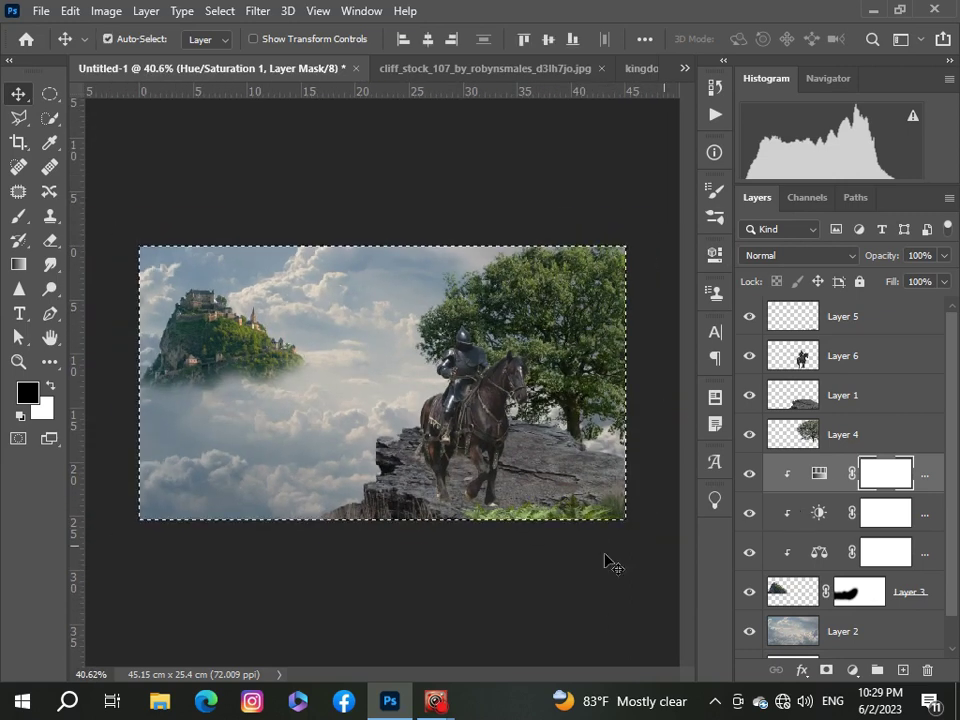
Group the cliff layer with its three adjustment layers.
{"action": "left_click", "coordinate": [533, 578]}
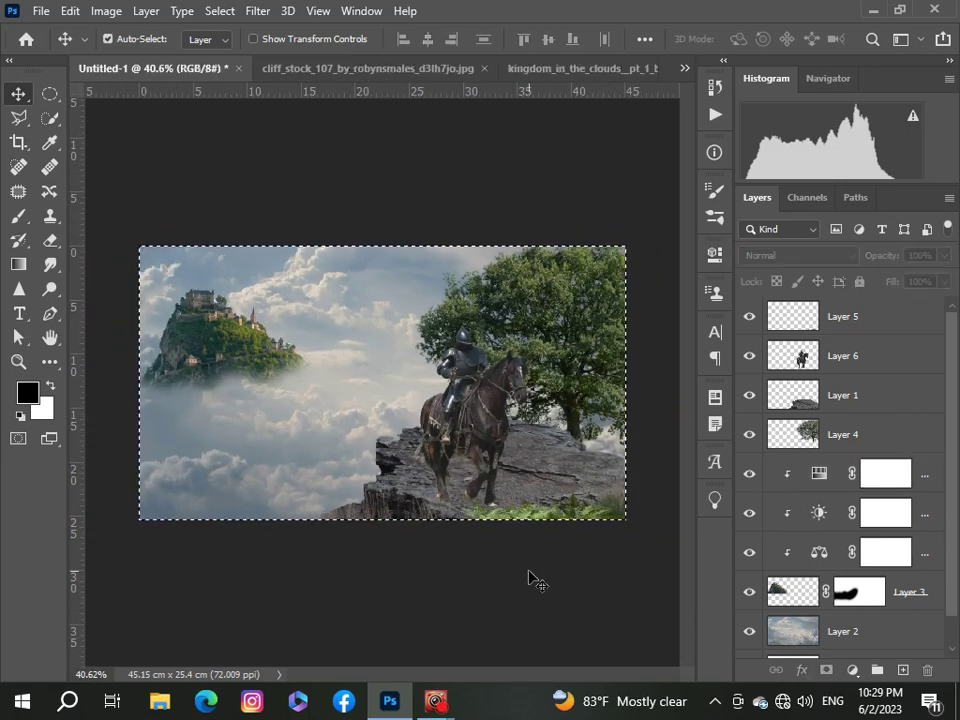
{"action": "left_click", "coordinate": [932, 487]}
{"action": "left_click", "coordinate": [938, 516], "text": "shift"}
{"action": "left_click", "coordinate": [940, 552], "text": "shift"}
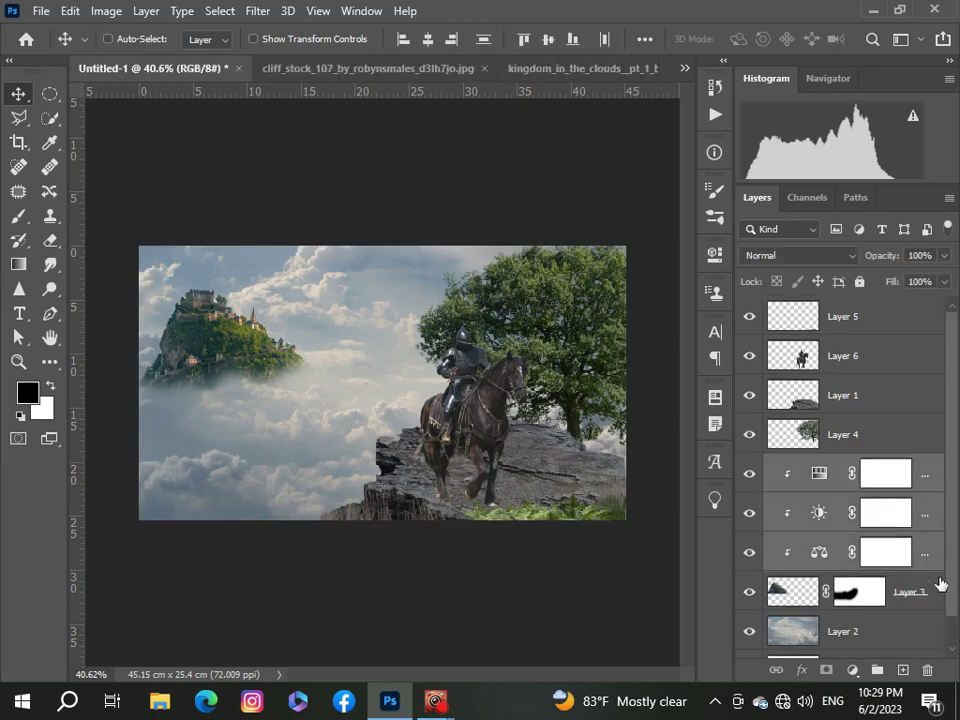
{"action": "key", "text": "ctrl+g"}
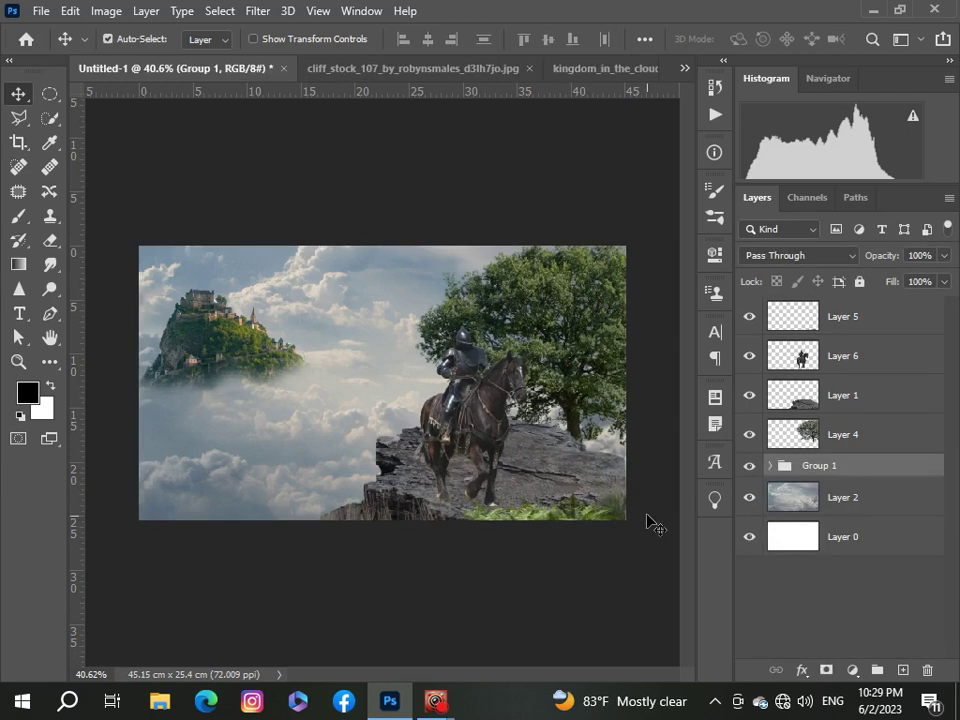
Add a Hue/Saturation adjustment clipped to the cloudy sky, shifting hue to -5.
{"action": "left_click", "coordinate": [889, 505]}
{"action": "left_click", "coordinate": [852, 670]}
{"action": "left_click", "coordinate": [825, 480]}
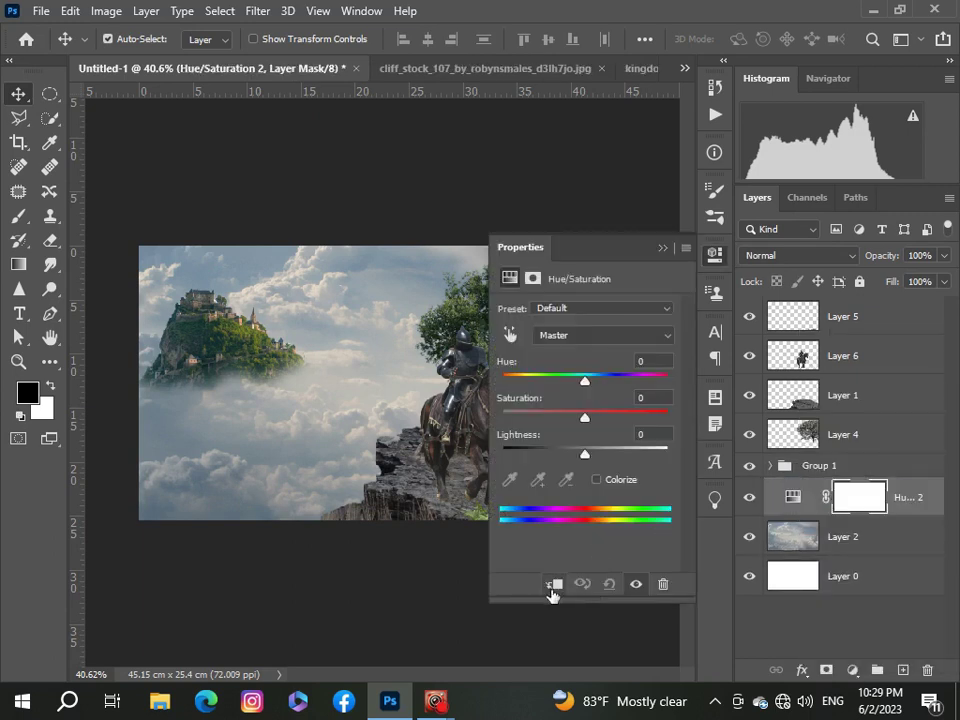
{"action": "left_click", "coordinate": [551, 594]}
{"action": "left_click_drag", "start_coordinate": [585, 381], "coordinate": [596, 416]}
{"action": "left_click", "coordinate": [662, 247]}
Add a clipped Brightness/Contrast adjustment that darkens the sky and adds contrast.
{"action": "left_click", "coordinate": [852, 670]}
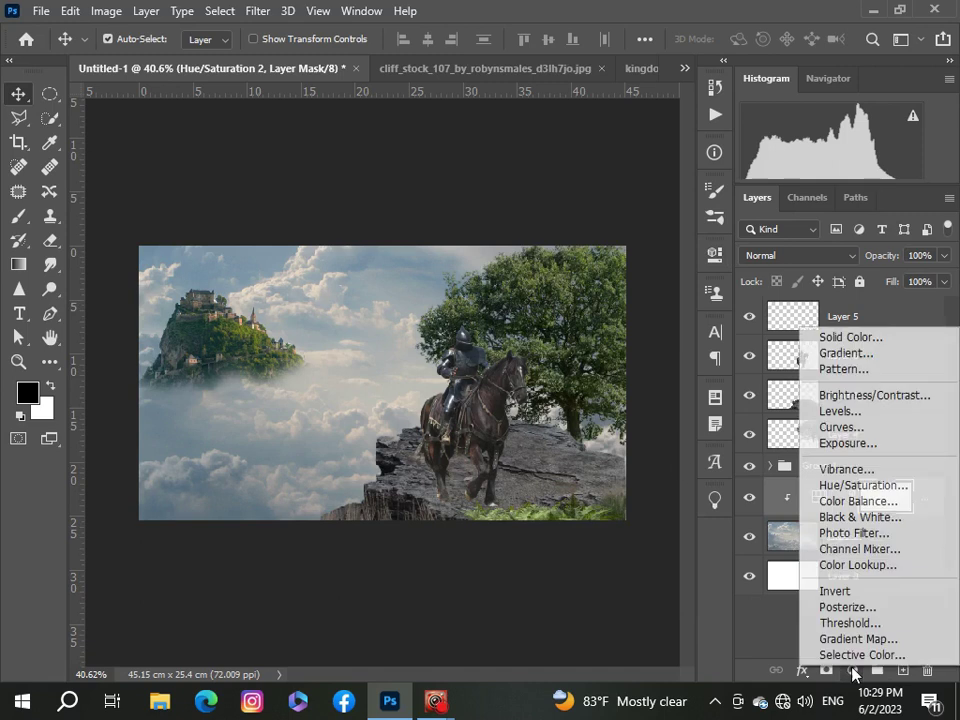
{"action": "left_click", "coordinate": [874, 395]}
{"action": "left_click", "coordinate": [553, 584]}
{"action": "mouse_move", "coordinate": [585, 362]}
{"action": "left_mouse_down"}
{"action": "mouse_move", "coordinate": [572, 369]}
{"action": "mouse_move", "coordinate": [597, 399]}
{"action": "left_mouse_up"}
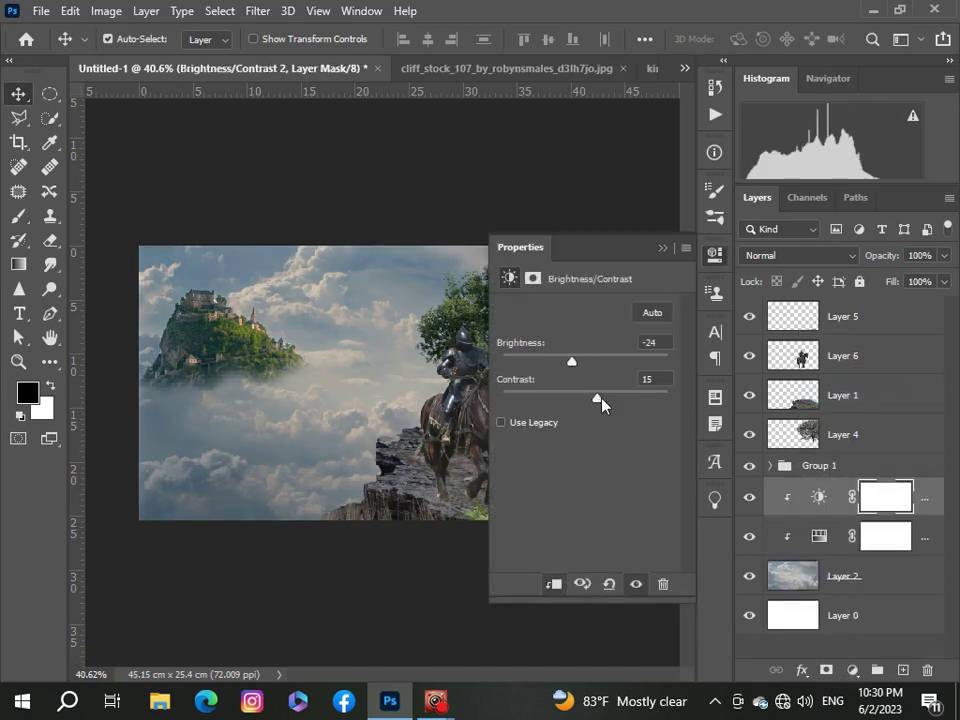
{"action": "left_click", "coordinate": [662, 247]}
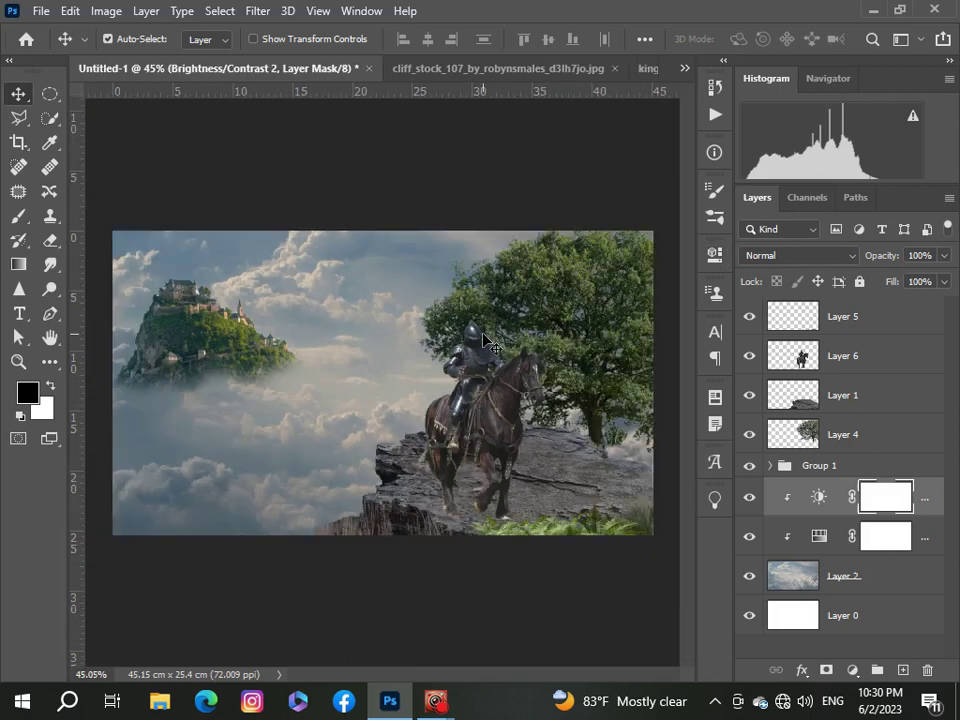
{"action": "scroll", "coordinate": [483, 340], "scroll_direction": "up", "scroll_amount": 1}
{"action": "scroll", "coordinate": [390, 372], "scroll_direction": "down", "scroll_amount": 3}
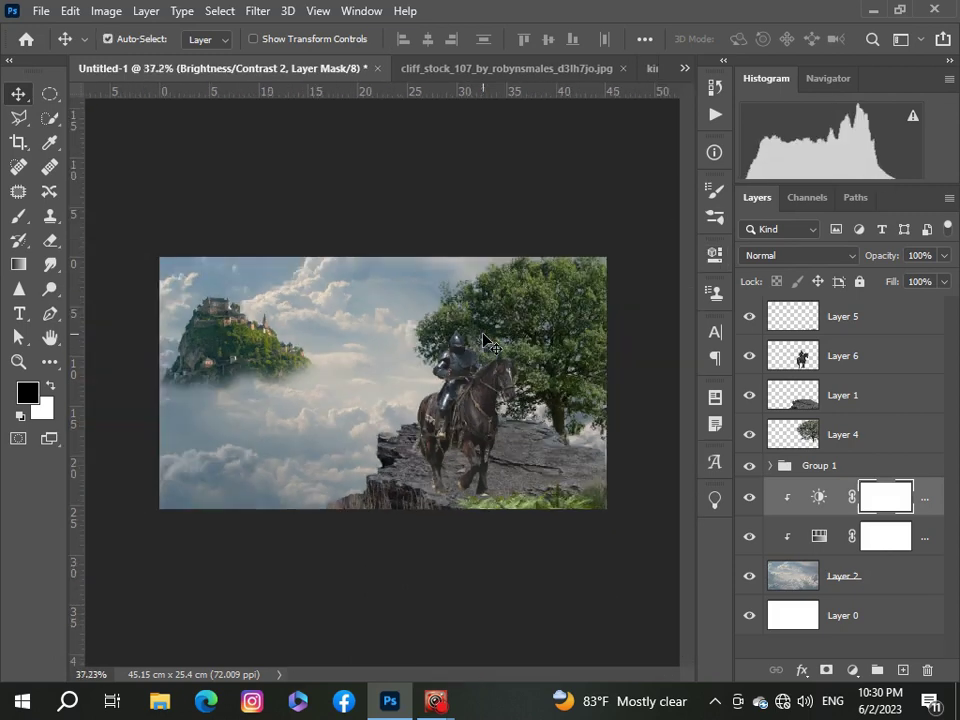
{"action": "scroll", "coordinate": [390, 375], "scroll_direction": "up", "scroll_amount": 2}
Add a clipped Levels adjustment to the sky, deepening shadows to 15.
{"action": "left_click", "coordinate": [852, 670]}
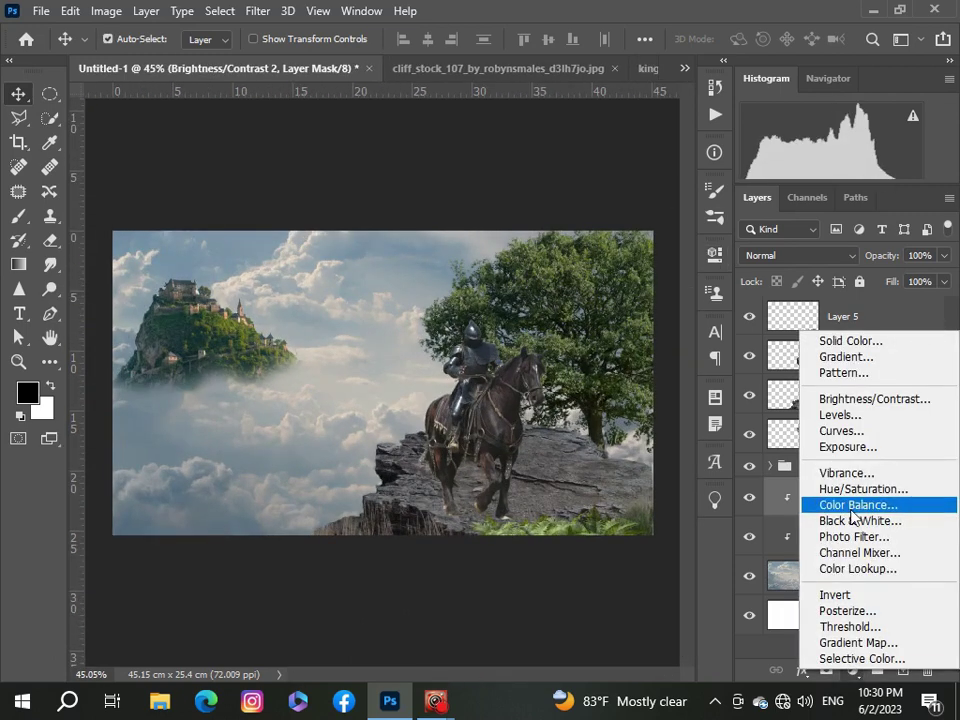
{"action": "left_click", "coordinate": [845, 414]}
{"action": "left_click", "coordinate": [553, 585]}
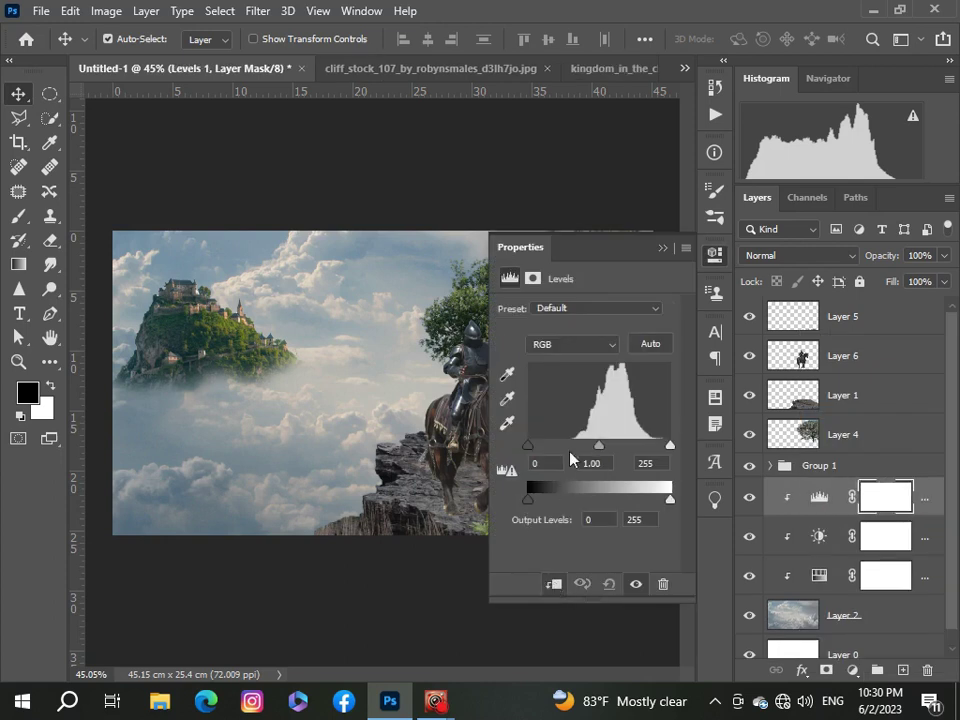
{"action": "left_click_drag", "start_coordinate": [530, 452], "coordinate": [536, 452]}
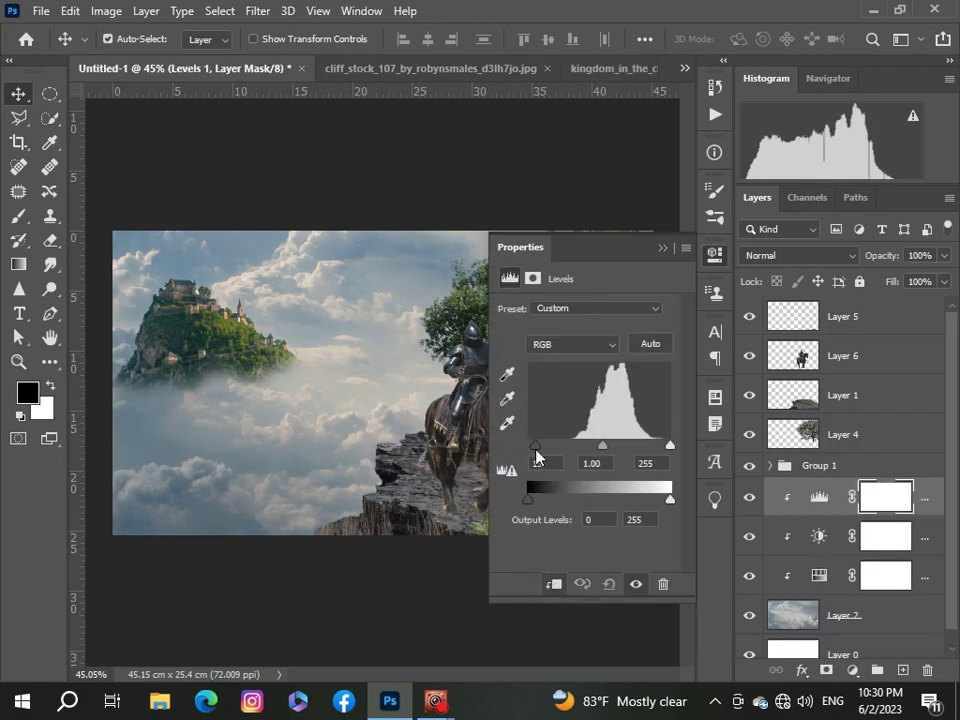
{"action": "left_click", "coordinate": [662, 247]}
{"action": "scroll", "coordinate": [413, 400], "scroll_direction": "down", "scroll_amount": 3}
{"action": "scroll", "coordinate": [413, 400], "scroll_direction": "up", "scroll_amount": 1}
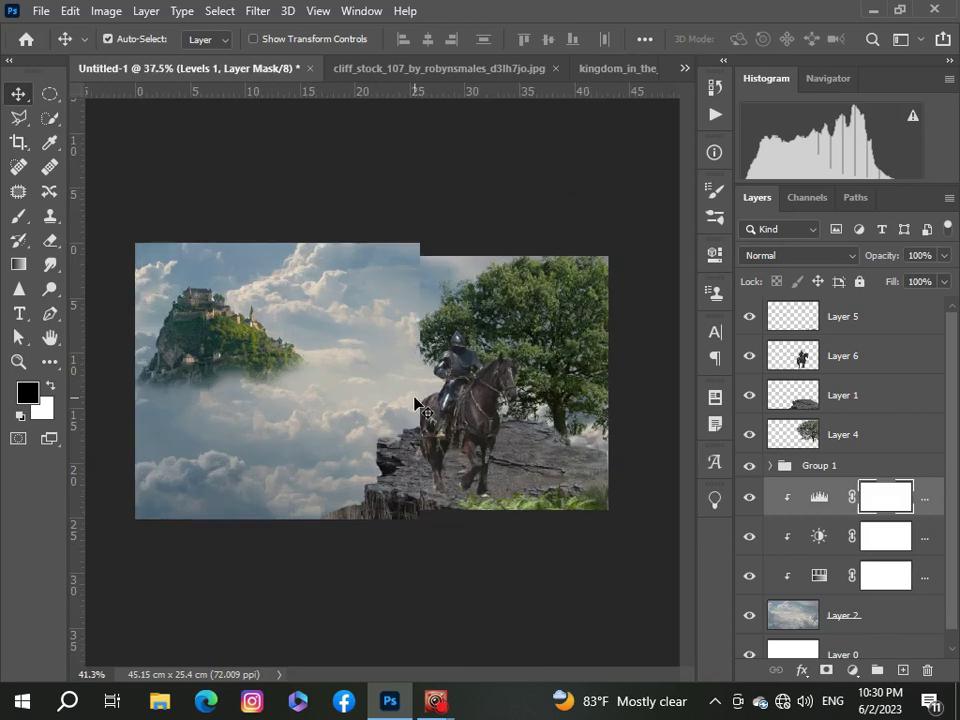
{"action": "scroll", "coordinate": [415, 403], "scroll_direction": "up", "scroll_amount": 1}
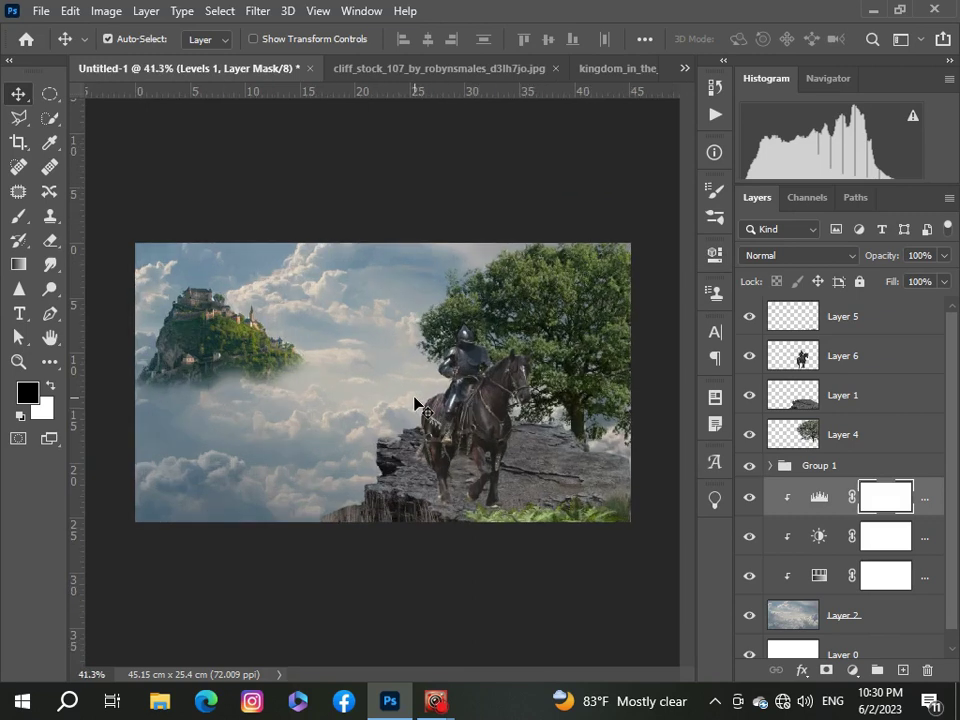
Group the cloud layer and its adjustments as Group 2.
{"action": "left_click", "coordinate": [926, 580], "text": "shift"}
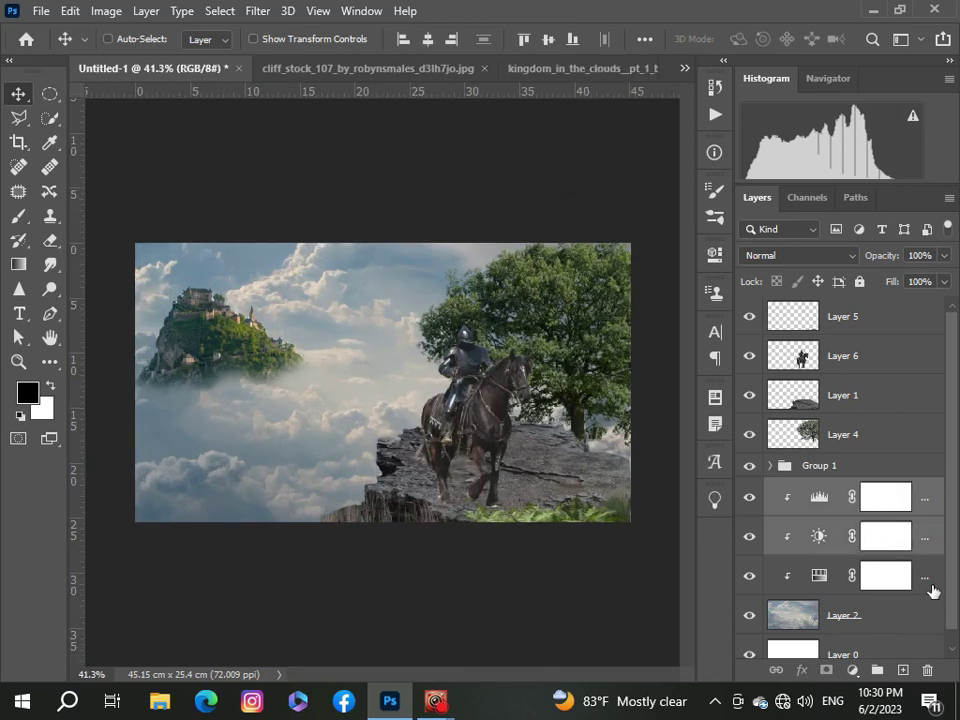
{"action": "left_click", "coordinate": [926, 615], "text": "shift"}
{"action": "key", "text": "ctrl+g"}
Clip a Hue/Saturation adjustment to the cliff rock: hue -15, saturation +7, lightness -17.
{"action": "scroll", "coordinate": [546, 396], "scroll_direction": "down", "scroll_amount": 1}
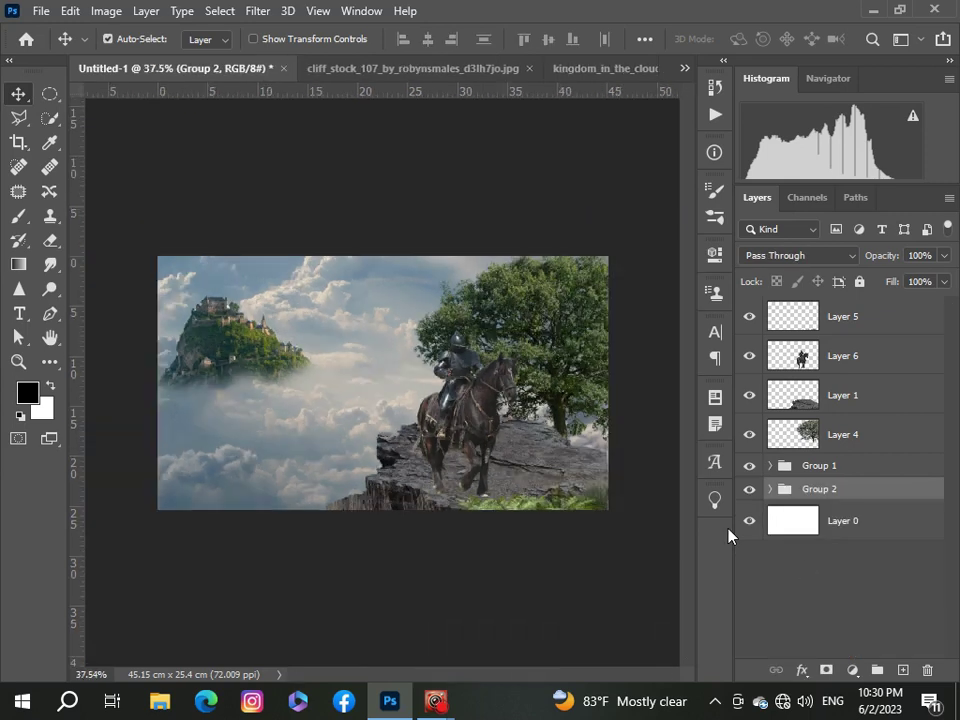
{"action": "left_click", "coordinate": [853, 396]}
{"action": "left_click", "coordinate": [852, 670]}
{"action": "left_click", "coordinate": [863, 490]}
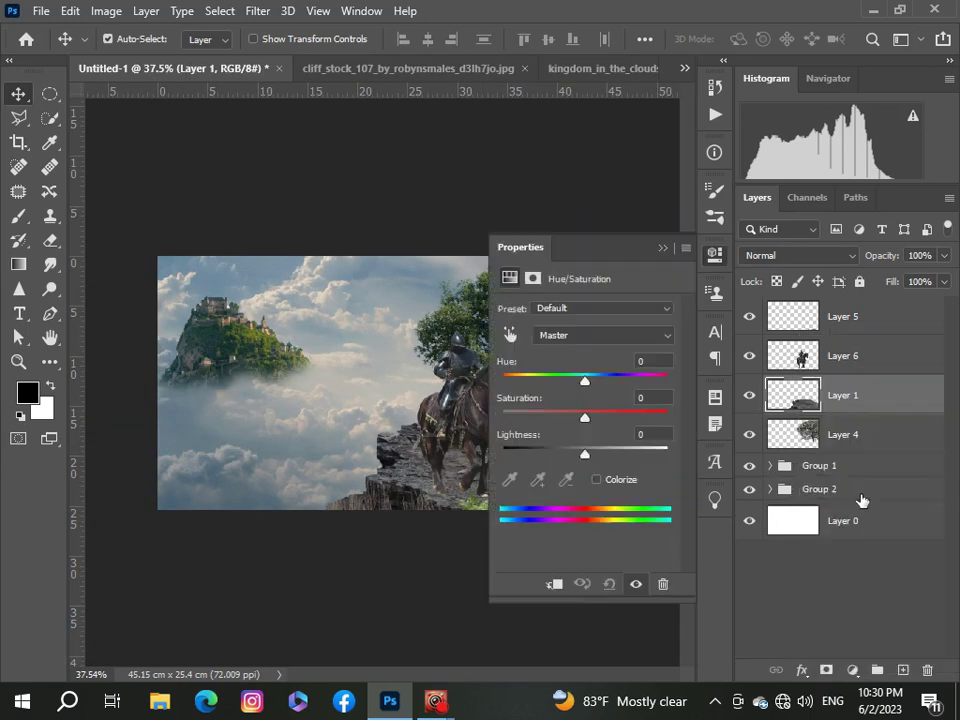
{"action": "scroll", "coordinate": [600, 530], "scroll_direction": "up", "scroll_amount": 1}
{"action": "scroll", "coordinate": [540, 600], "scroll_direction": "up", "scroll_amount": 2}
{"action": "left_click_drag", "start_coordinate": [510, 677], "coordinate": [560, 677]}
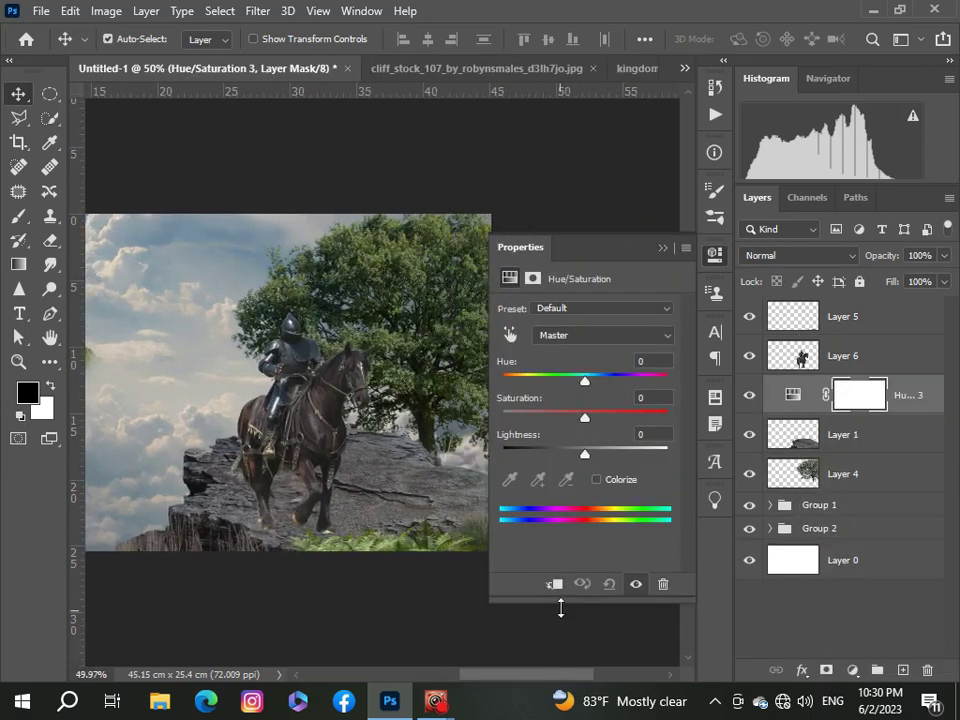
{"action": "left_click", "coordinate": [553, 584]}
{"action": "mouse_move", "coordinate": [585, 454]}
{"action": "left_mouse_down"}
{"action": "mouse_move", "coordinate": [570, 454]}
{"action": "mouse_move", "coordinate": [606, 420]}
{"action": "mouse_move", "coordinate": [591, 418]}
{"action": "mouse_move", "coordinate": [577, 385]}
{"action": "left_mouse_up"}
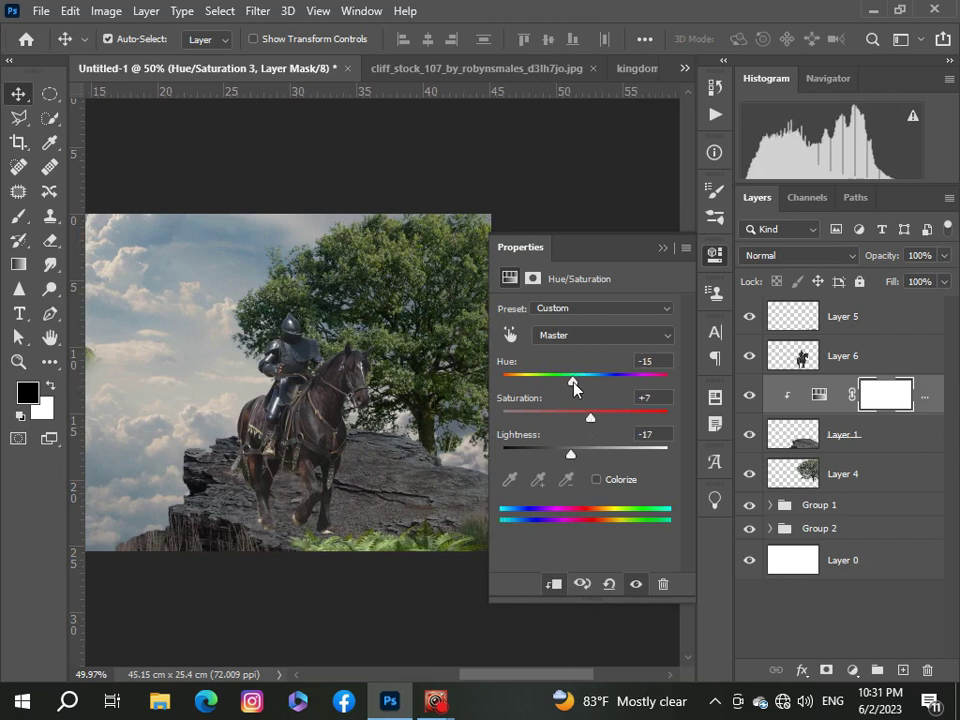
{"action": "left_click", "coordinate": [662, 247]}
{"action": "scroll", "coordinate": [505, 371], "scroll_direction": "down", "scroll_amount": 2}
{"action": "scroll", "coordinate": [560, 470], "scroll_direction": "up", "scroll_amount": 1}
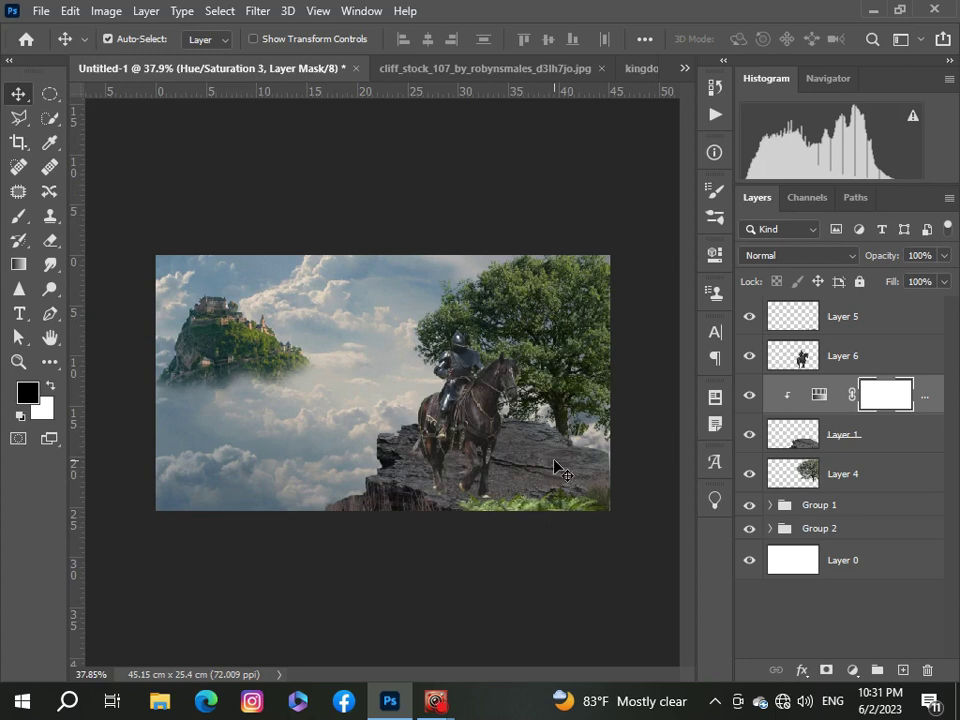
Clip a Brightness/Contrast adjustment to the rock, lowering brightness to -14.
{"action": "left_click", "coordinate": [853, 670]}
{"action": "left_click", "coordinate": [866, 398]}
{"action": "left_click", "coordinate": [553, 584]}
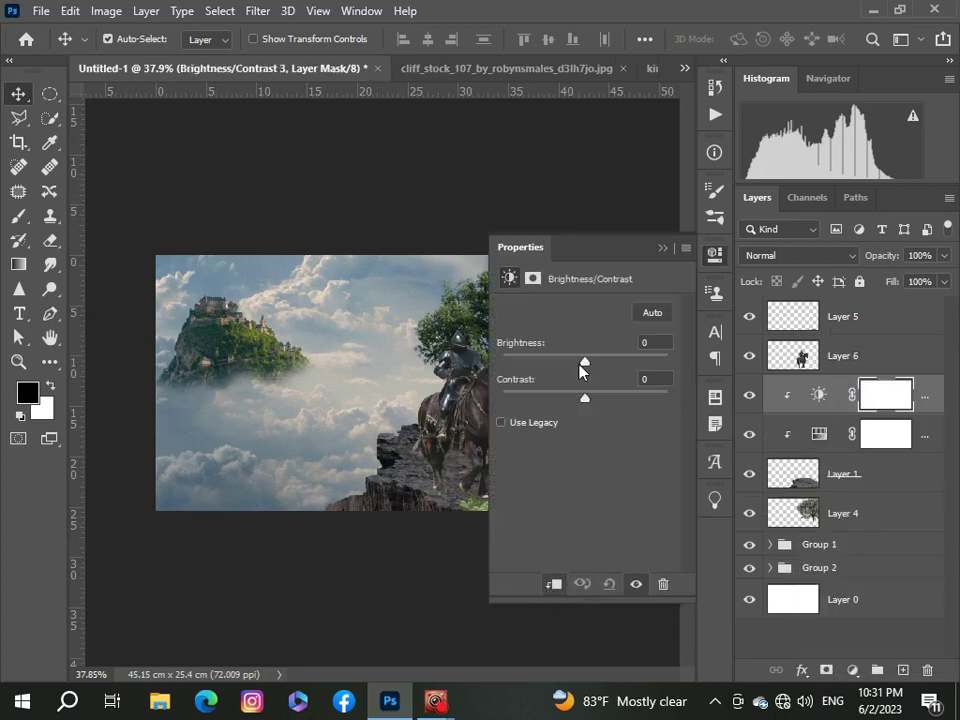
{"action": "left_click_drag", "start_coordinate": [585, 362], "coordinate": [572, 362]}
{"action": "left_click_drag", "start_coordinate": [585, 398], "coordinate": [594, 398]}
{"action": "left_click", "coordinate": [662, 247]}
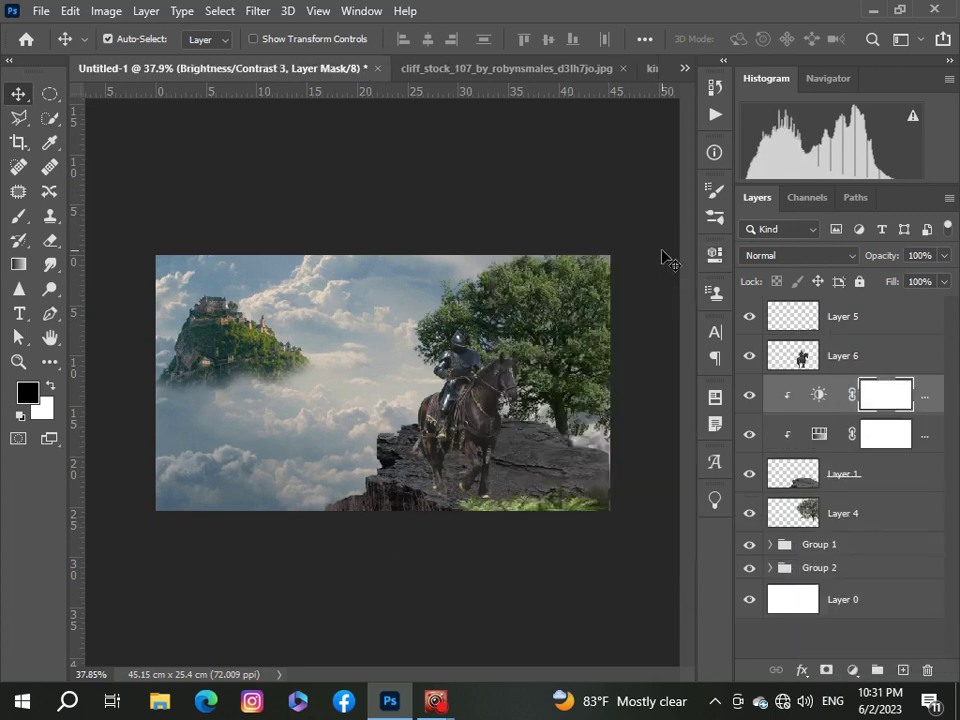
{"action": "scroll", "coordinate": [540, 490], "scroll_direction": "up", "scroll_amount": 1}
{"action": "scroll", "coordinate": [537, 484], "scroll_direction": "down", "scroll_amount": 2}
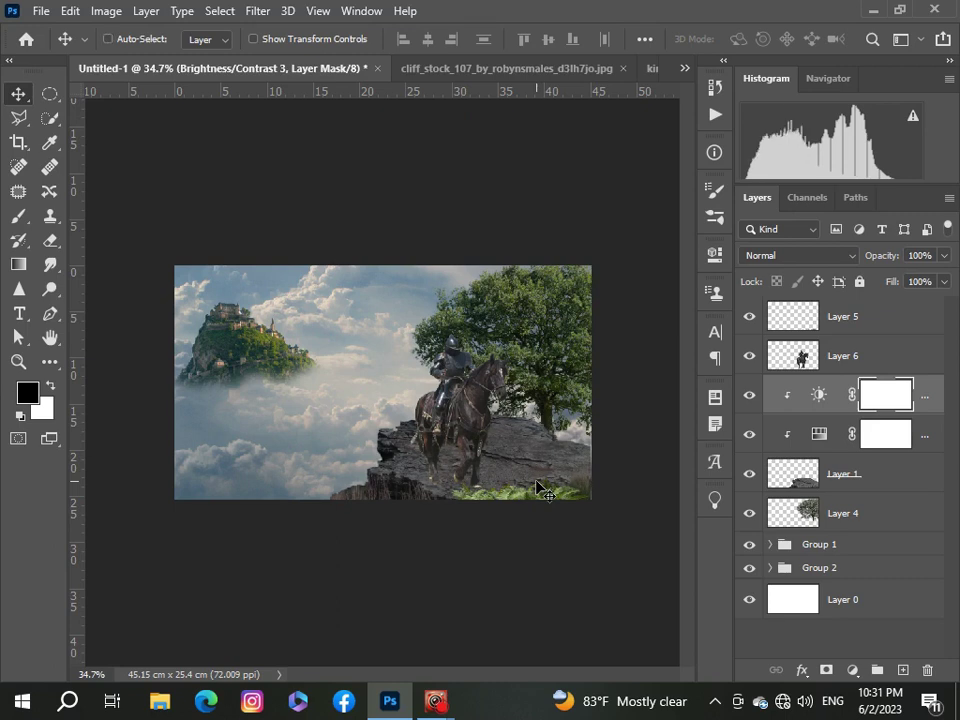
{"action": "scroll", "coordinate": [537, 486], "scroll_direction": "down", "scroll_amount": 1}
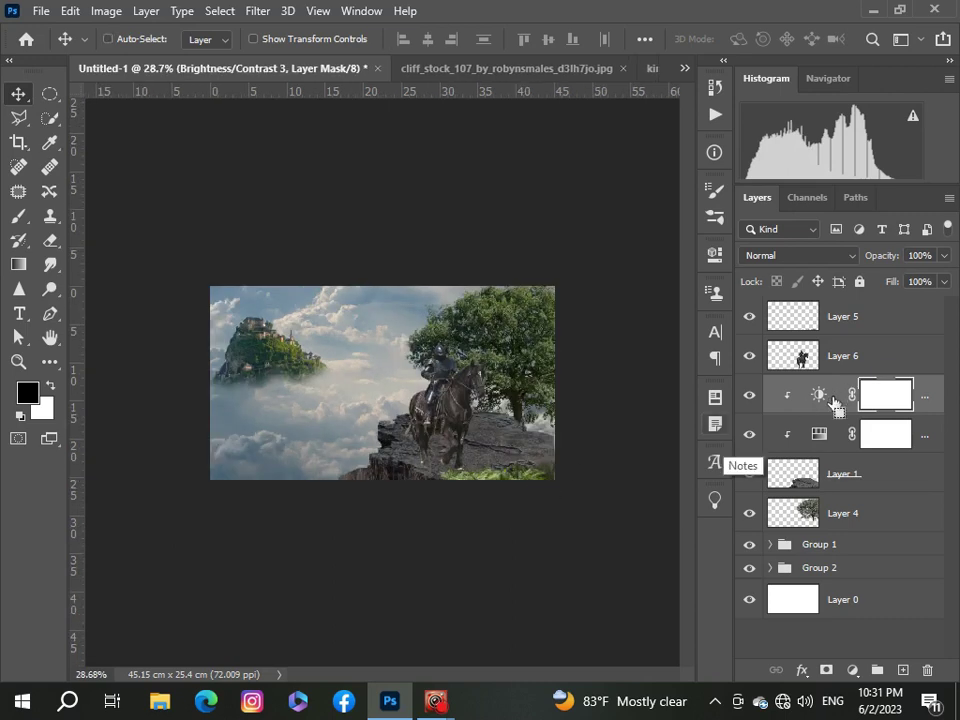
Select the rock layer together with its two adjustment layers.
{"action": "left_click", "coordinate": [940, 447]}
{"action": "left_click", "coordinate": [934, 400], "text": "shift"}
{"action": "left_click", "coordinate": [917, 476], "text": "shift"}
Group the rock as Group 3, then clip a Brightness/Contrast of -17 to the knight.
{"action": "key", "text": "ctrl+g"}
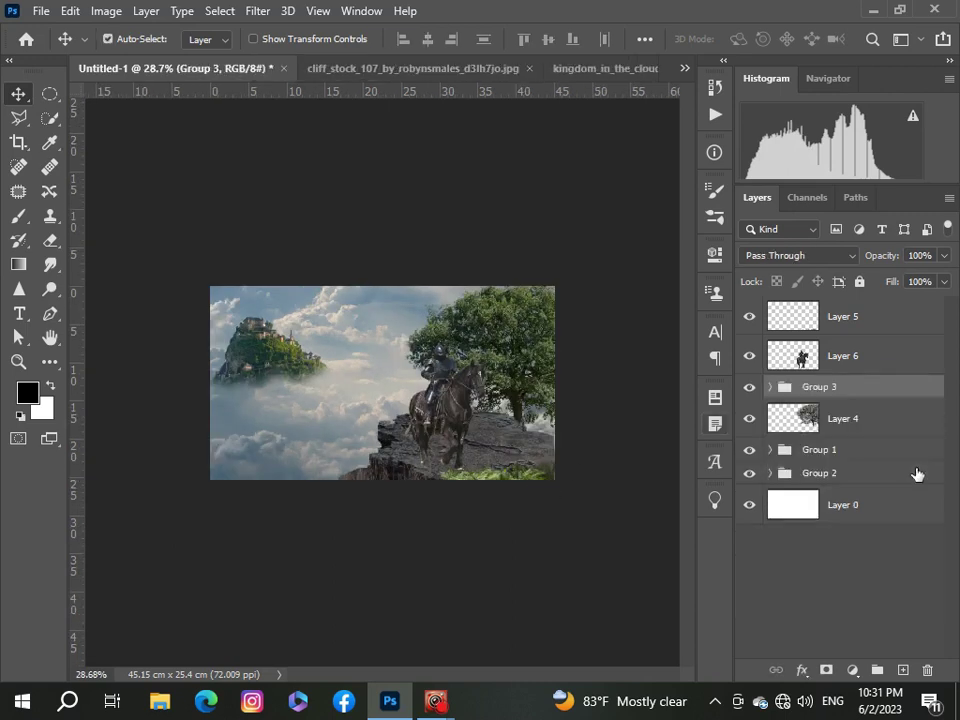
{"action": "left_click", "coordinate": [895, 372]}
{"action": "left_click", "coordinate": [853, 668]}
{"action": "left_click", "coordinate": [857, 390]}
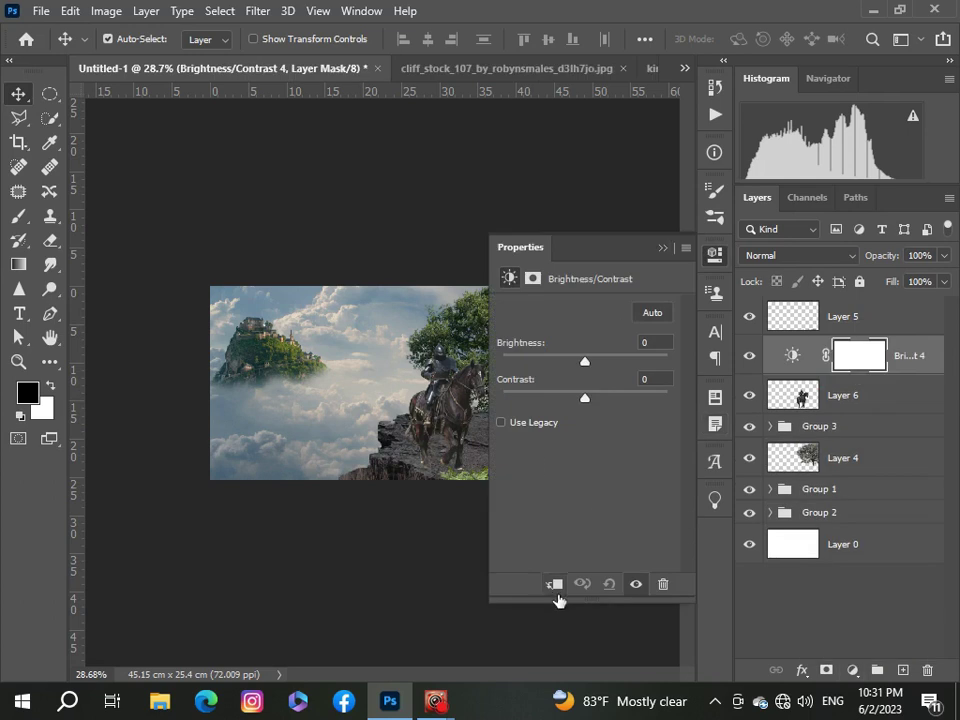
{"action": "left_click", "coordinate": [553, 583]}
{"action": "mouse_move", "coordinate": [584, 361]}
{"action": "left_mouse_down"}
{"action": "mouse_move", "coordinate": [576, 362]}
{"action": "mouse_move", "coordinate": [591, 398]}
{"action": "left_mouse_up"}
{"action": "left_click", "coordinate": [662, 247]}
{"action": "key", "text": "ctrl+0"}
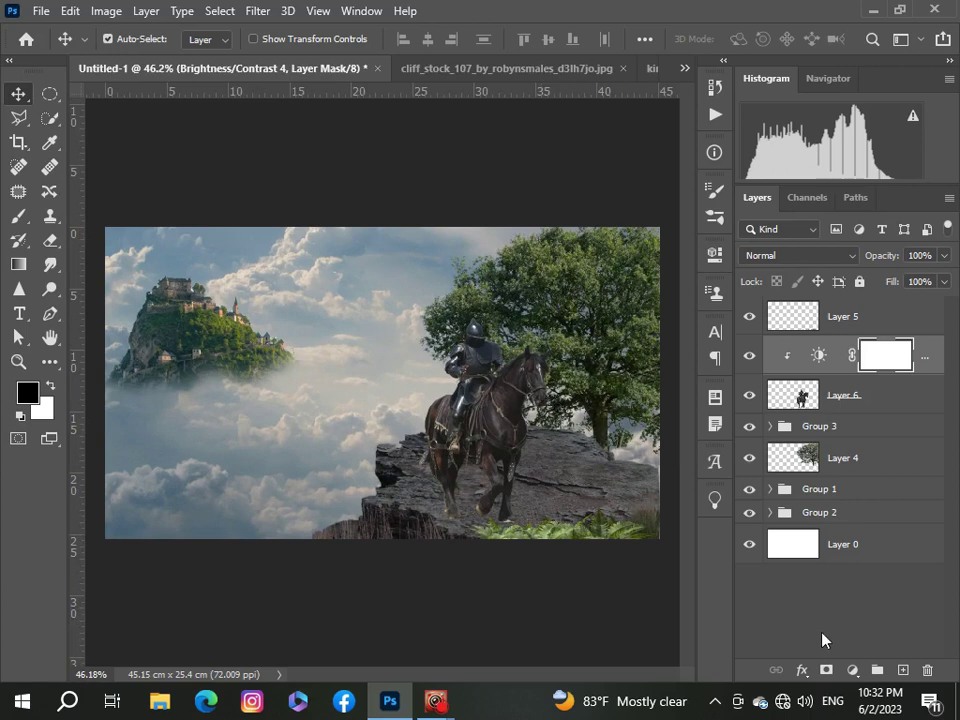
Clip a Levels adjustment to the knight with the white input set to 233.
{"action": "left_click", "coordinate": [853, 668]}
{"action": "left_click", "coordinate": [836, 413]}
{"action": "scroll", "coordinate": [482, 525], "scroll_direction": "up", "scroll_amount": 1}
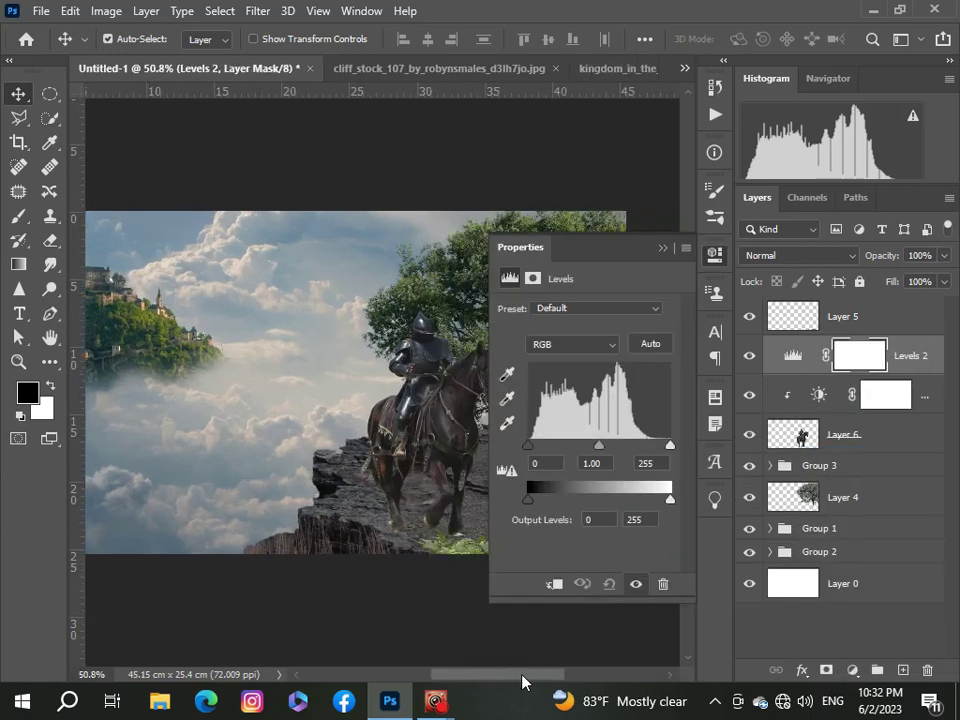
{"action": "left_click_drag", "start_coordinate": [522, 683], "coordinate": [546, 683]}
{"action": "key", "text": "ctrl+alt+g"}
{"action": "left_click_drag", "start_coordinate": [666, 452], "coordinate": [659, 453]}
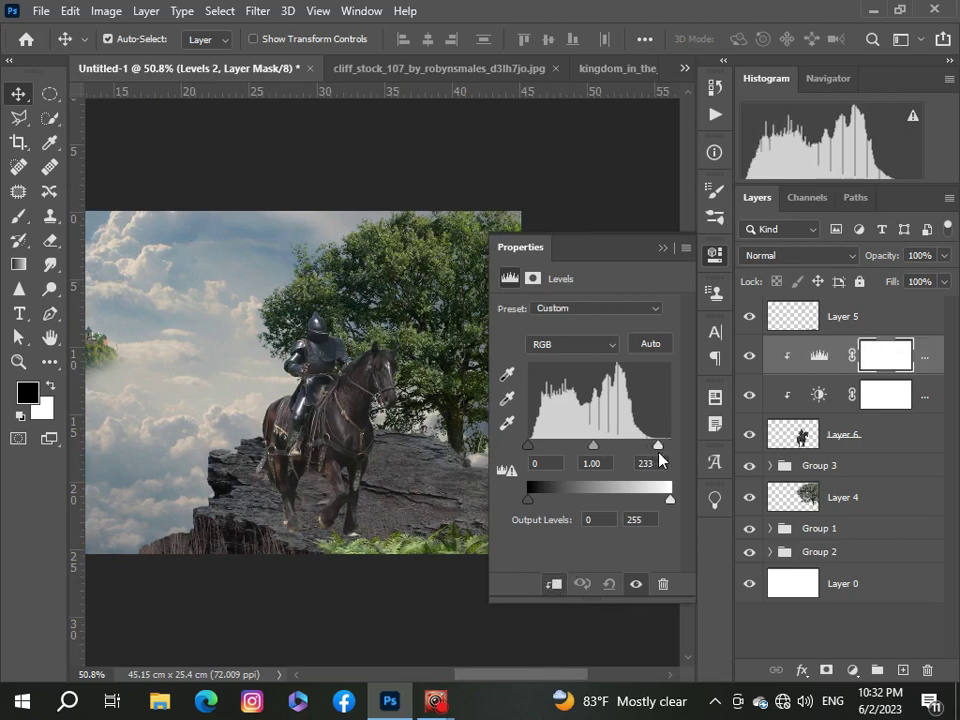
{"action": "left_click", "coordinate": [660, 250]}
{"action": "scroll", "coordinate": [458, 350], "scroll_direction": "up", "scroll_amount": 1}
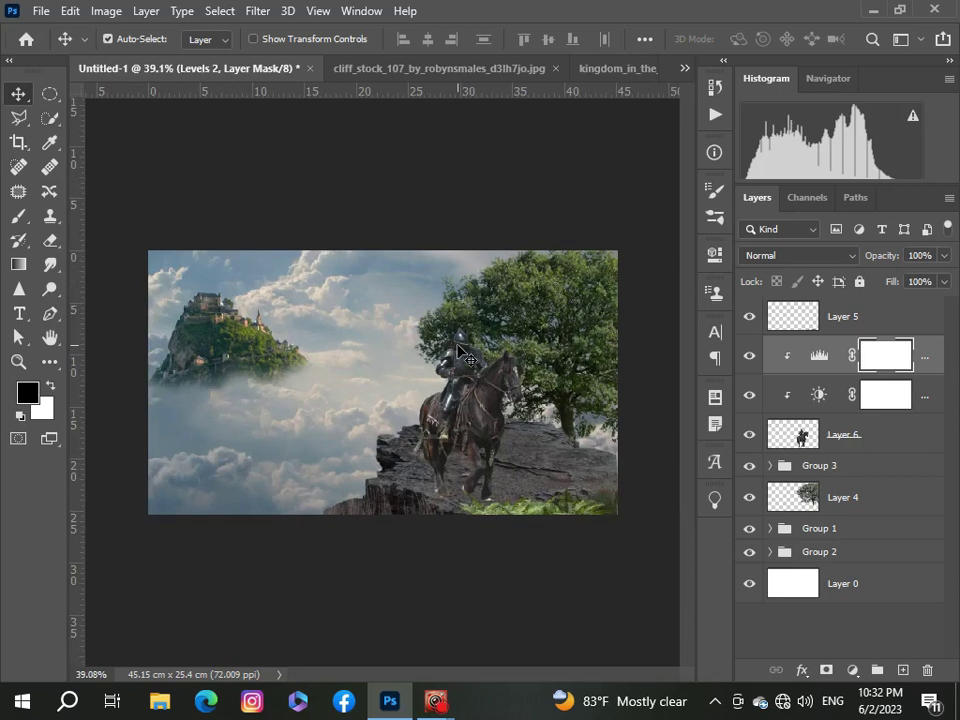
{"action": "scroll", "coordinate": [458, 350], "scroll_direction": "up", "scroll_amount": 2}
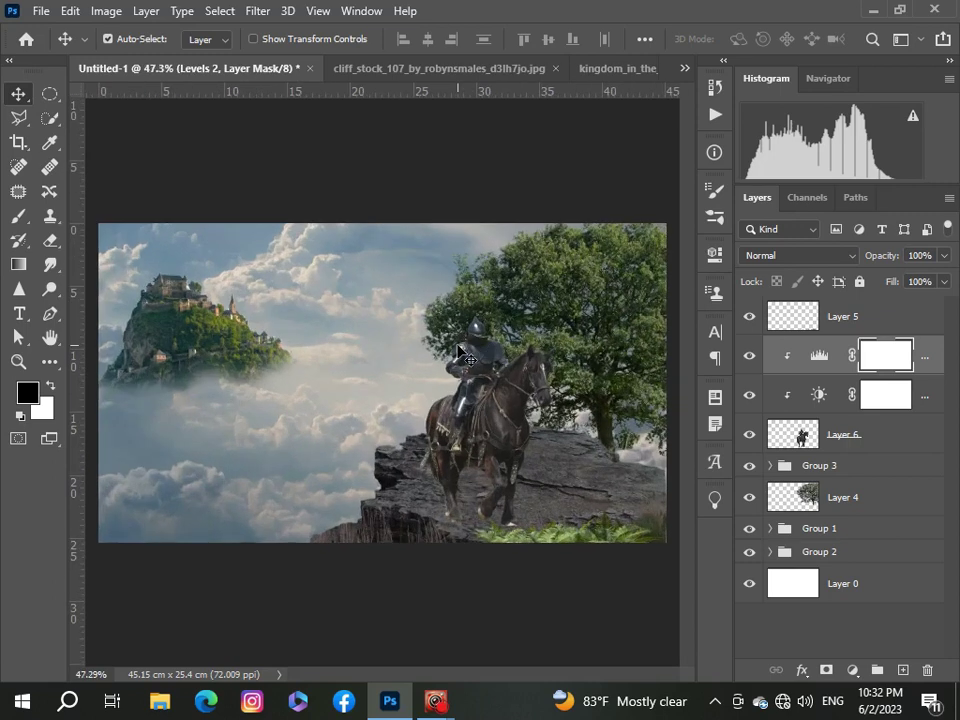
{"action": "scroll", "coordinate": [458, 350], "scroll_direction": "down", "scroll_amount": 2}
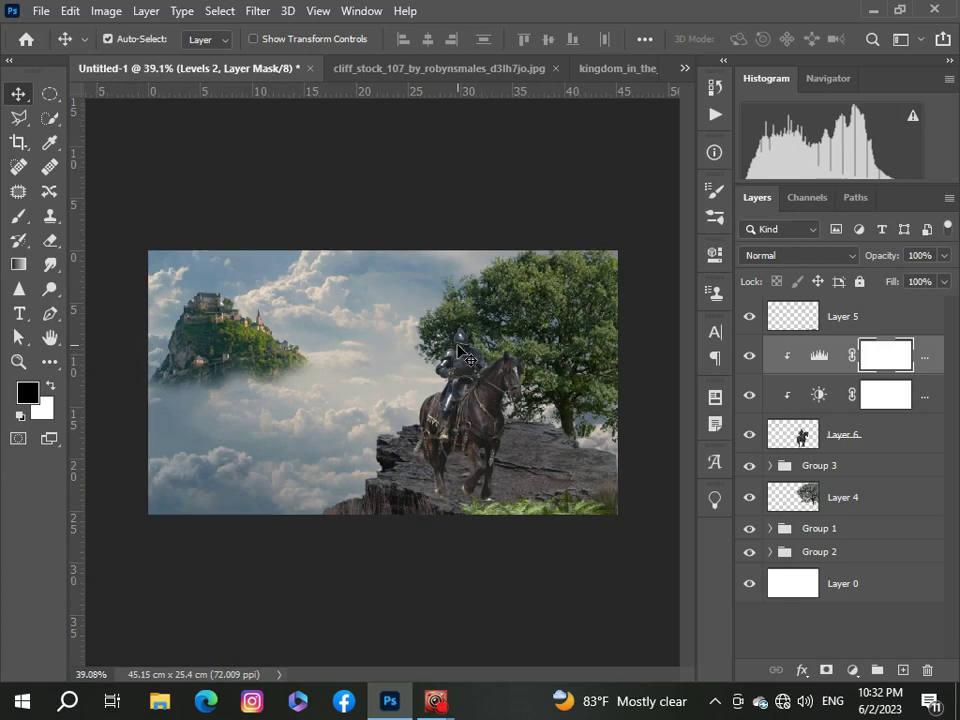
{"action": "scroll", "coordinate": [505, 400], "scroll_direction": "up", "scroll_amount": 1}
Create a new shadow layer and set a soft brush to 42% opacity.
{"action": "left_click", "coordinate": [904, 670]}
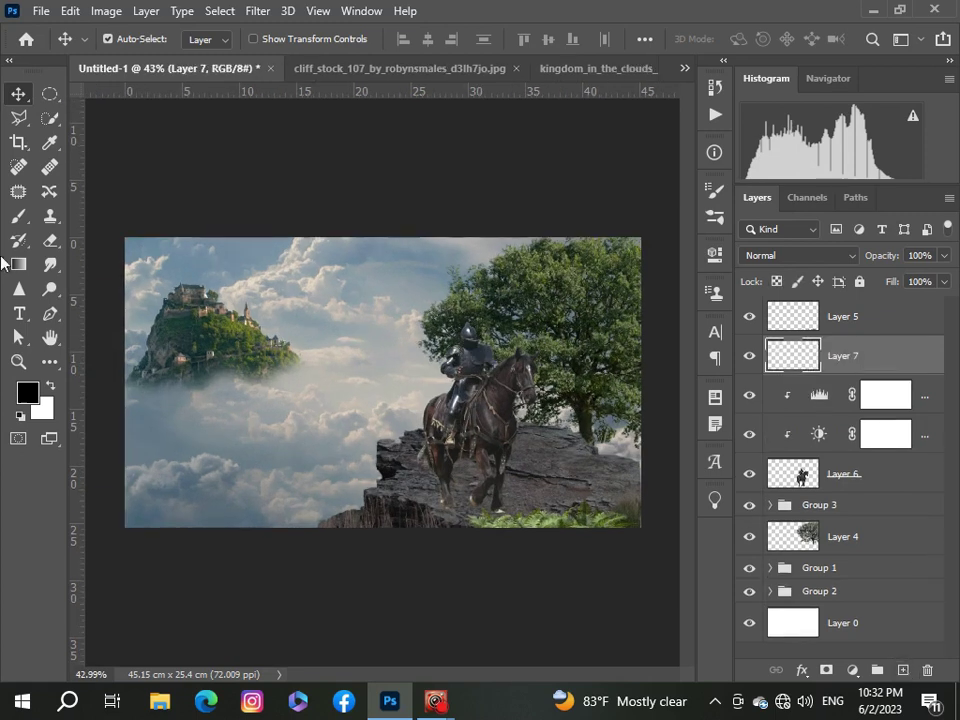
{"action": "key", "text": "b"}
{"action": "left_click", "coordinate": [134, 40]}
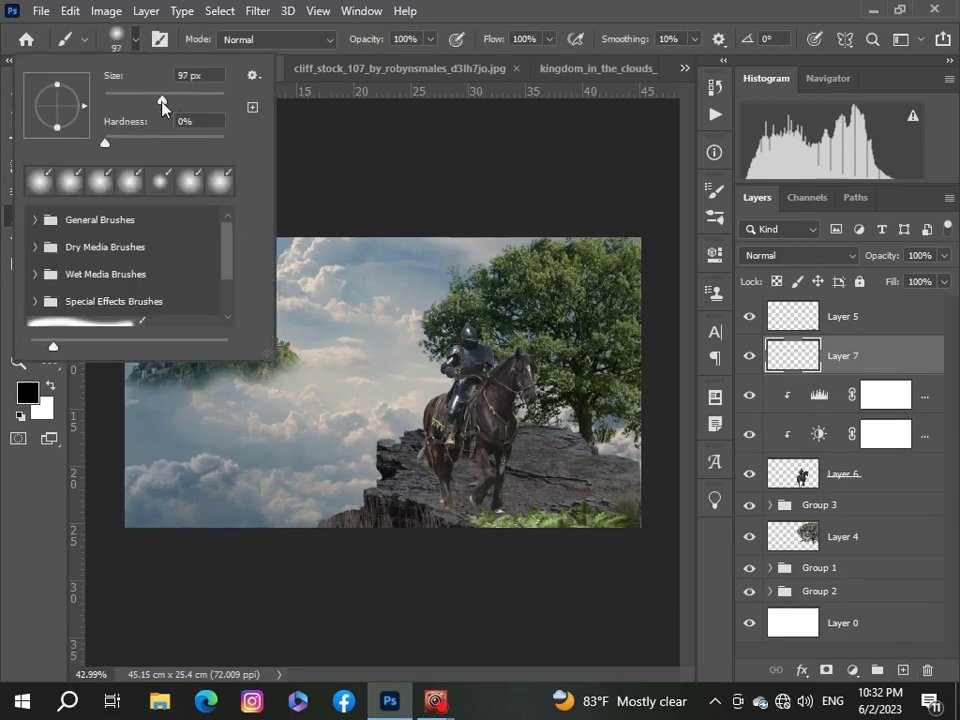
{"action": "left_click", "coordinate": [394, 128]}
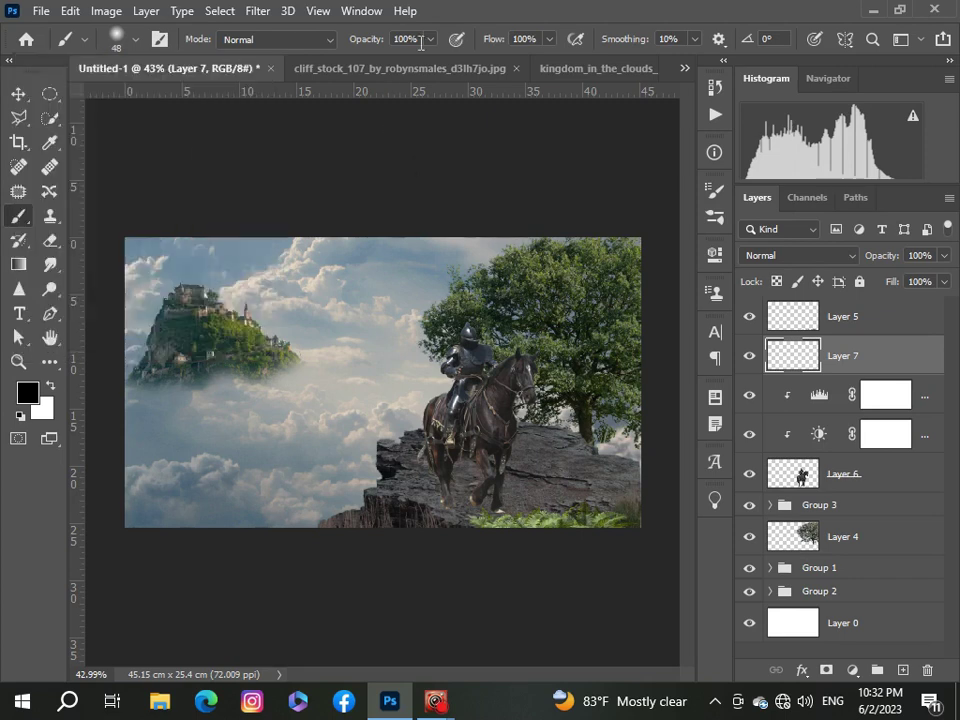
{"action": "left_click", "coordinate": [430, 39]}
{"action": "left_click", "coordinate": [518, 503]}
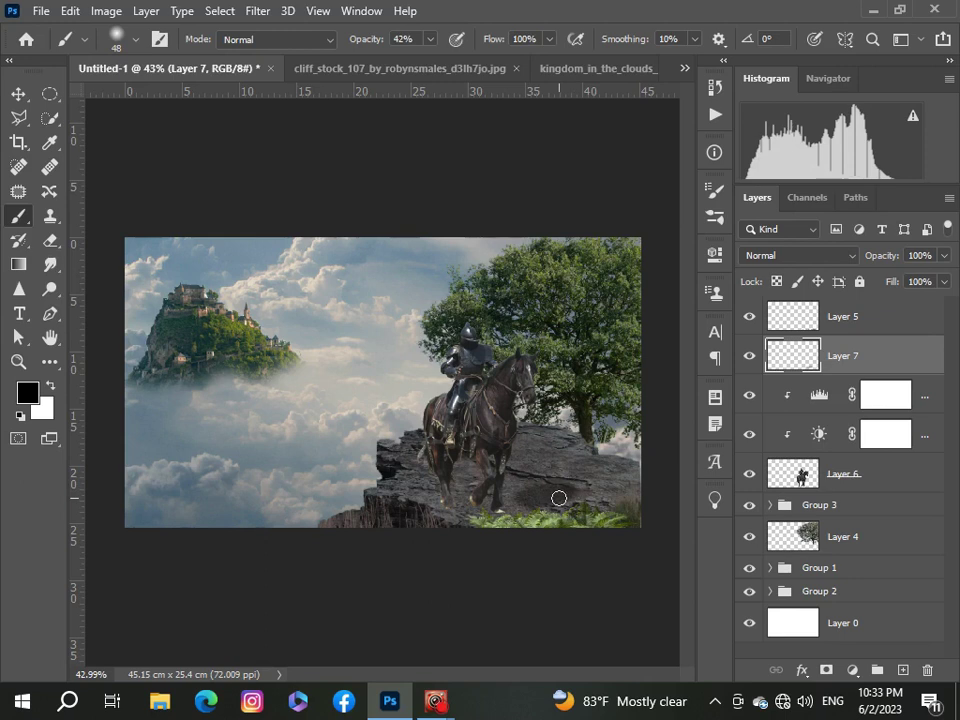
Scale and rotate the hoof shadow to fit the rock, then move it below Layer 6.
{"action": "key", "text": "v"}
{"action": "key", "text": "ctrl+t"}
{"action": "mouse_move", "coordinate": [590, 495]}
{"action": "left_mouse_down"}
{"action": "mouse_move", "coordinate": [605, 500]}
{"action": "mouse_move", "coordinate": [630, 560]}
{"action": "left_mouse_up"}
{"action": "left_click_drag", "start_coordinate": [487, 522], "coordinate": [462, 510]}
{"action": "key", "text": "Return"}
{"action": "left_click_drag", "start_coordinate": [901, 345], "coordinate": [903, 483]}
Nudge the shadow slightly to the right.
{"action": "key", "text": "ctrl+t"}
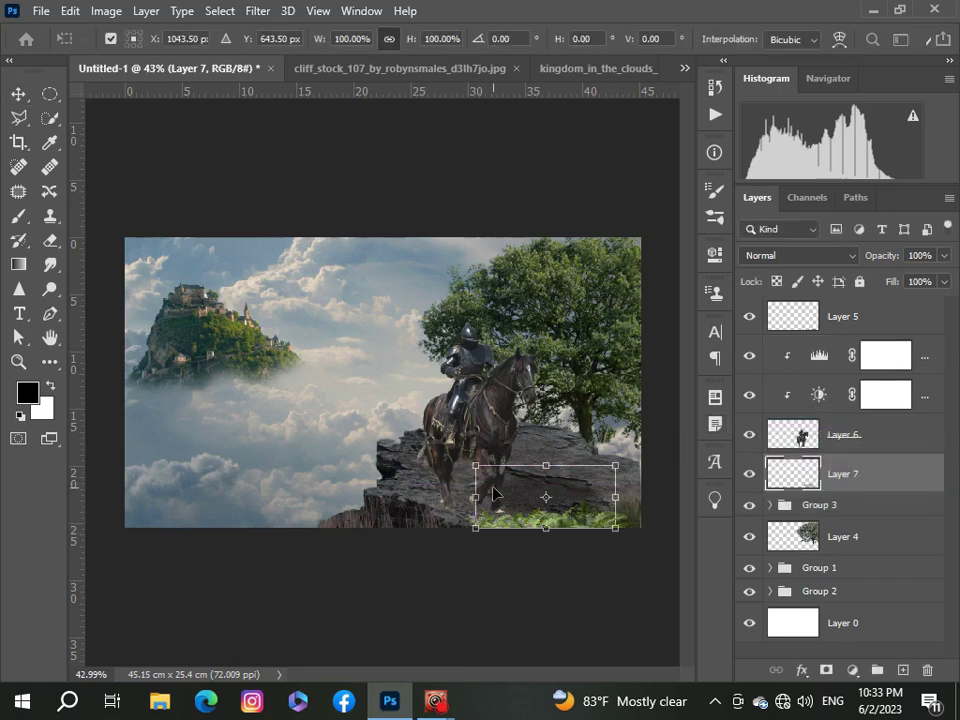
{"action": "left_click_drag", "start_coordinate": [523, 500], "coordinate": [545, 500]}
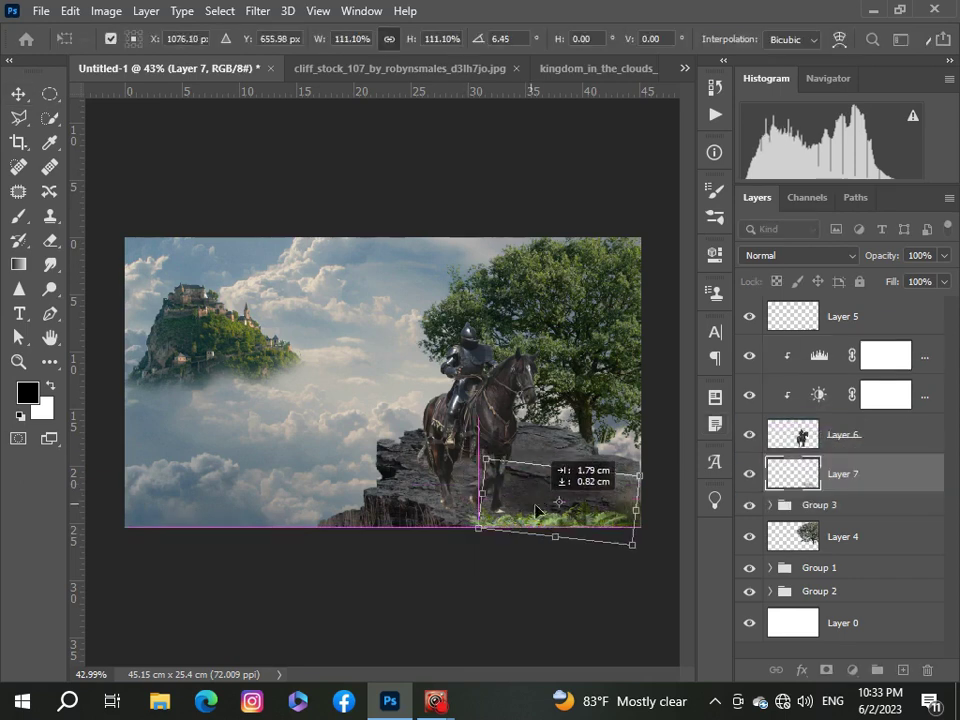
{"action": "scroll", "coordinate": [536, 503], "scroll_direction": "down", "scroll_amount": 3, "text": "alt"}
{"action": "key", "text": "Return"}
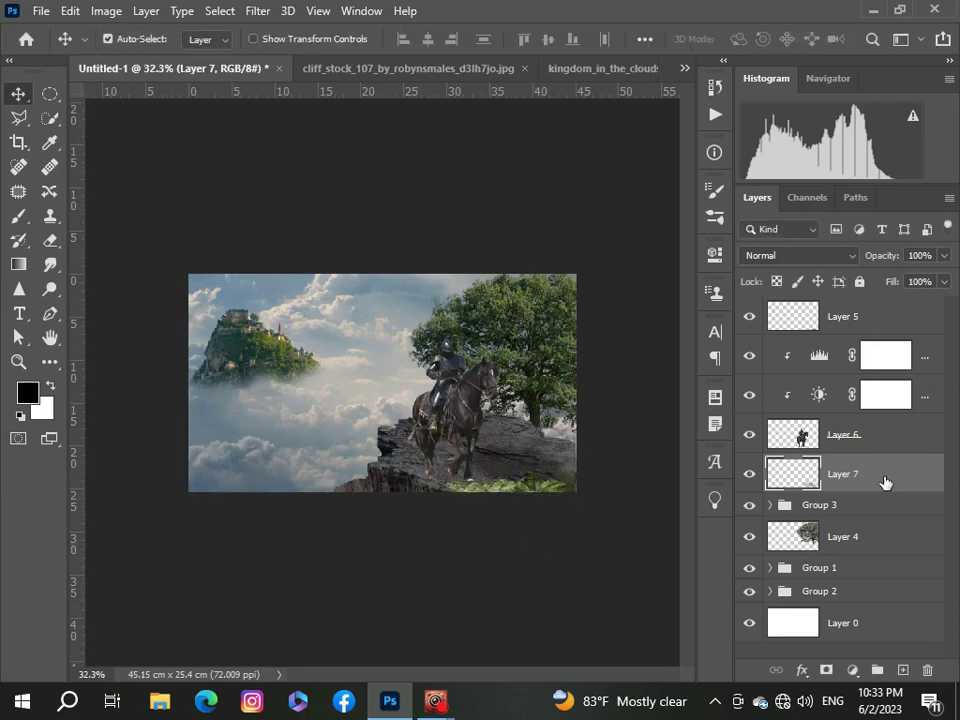
Set the shadow layer's opacity to 67%.
{"action": "left_click", "coordinate": [943, 255]}
{"action": "left_click_drag", "start_coordinate": [943, 277], "coordinate": [910, 287]}
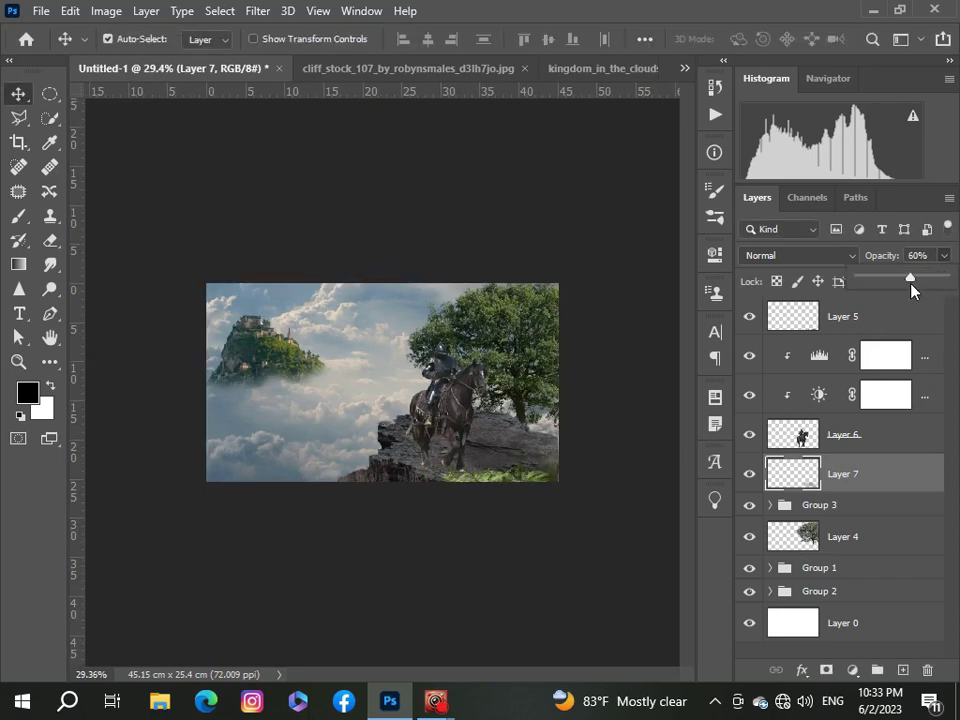
{"action": "left_click", "coordinate": [227, 238]}
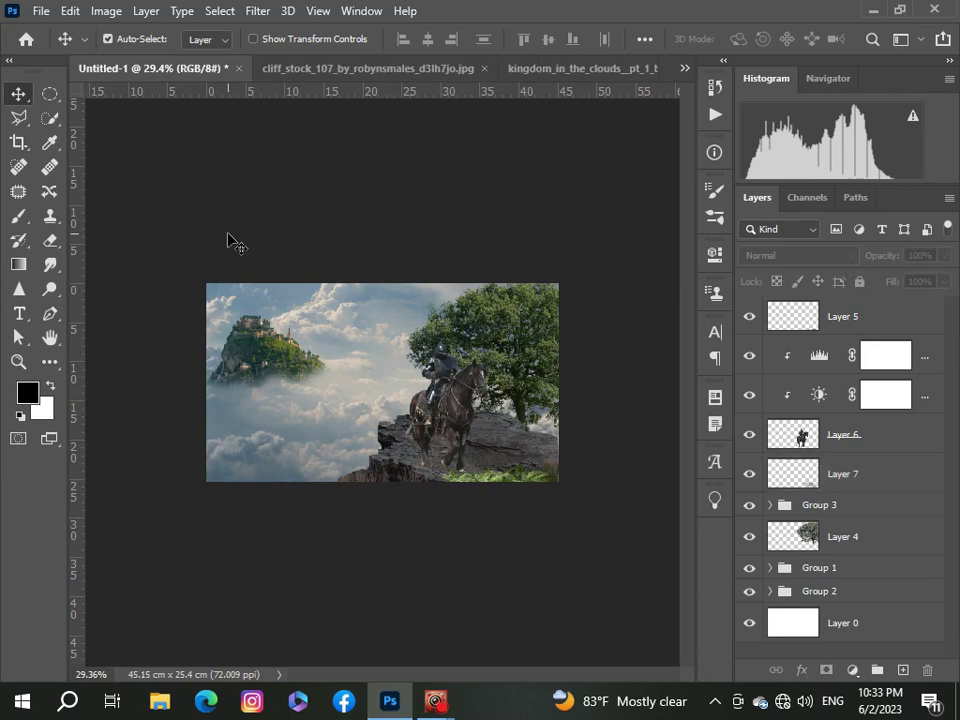
{"action": "scroll", "coordinate": [281, 401], "scroll_direction": "up", "scroll_amount": 2}
{"action": "scroll", "coordinate": [277, 398], "scroll_direction": "down", "scroll_amount": 1}
{"action": "left_click", "coordinate": [906, 436]}
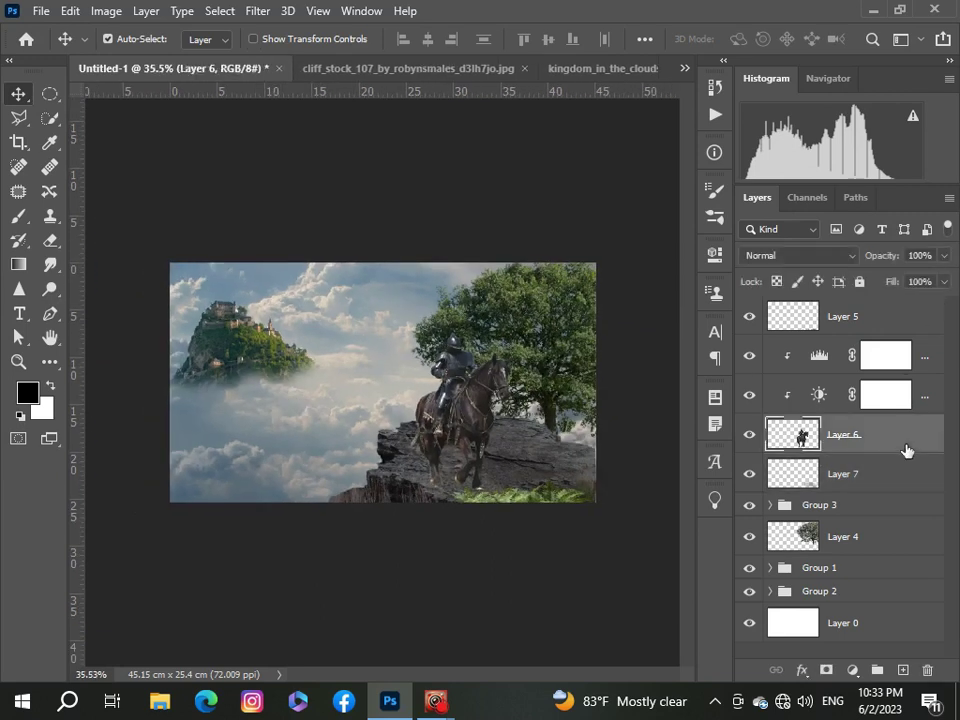
{"action": "left_click", "coordinate": [900, 475]}
{"action": "left_click", "coordinate": [943, 255]}
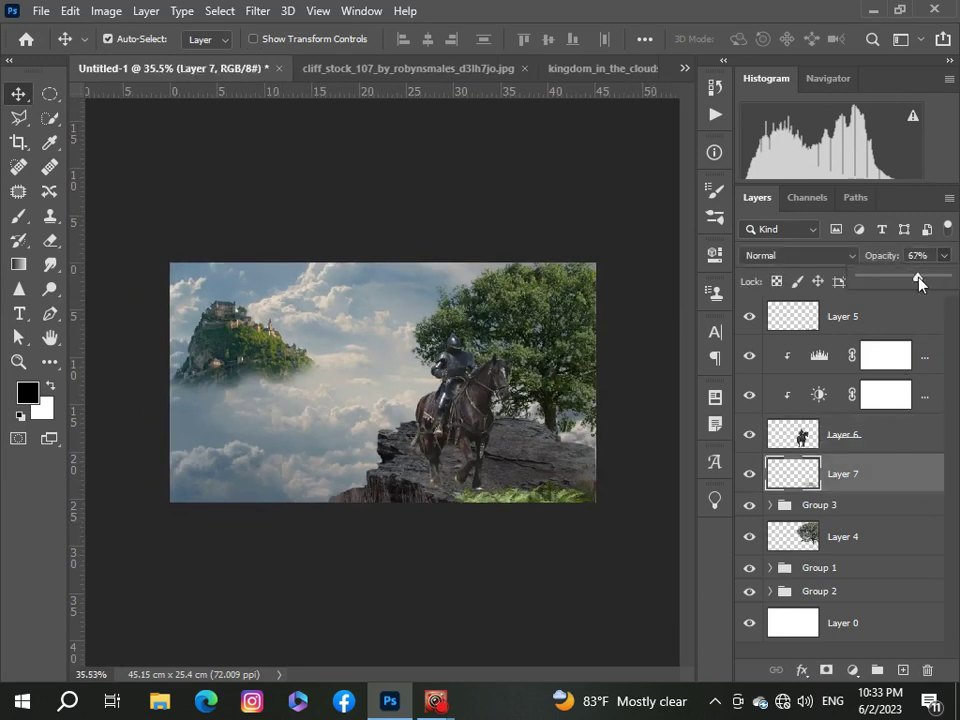
{"action": "left_click", "coordinate": [405, 222]}
{"action": "scroll", "coordinate": [370, 380], "scroll_direction": "up", "scroll_amount": 1}
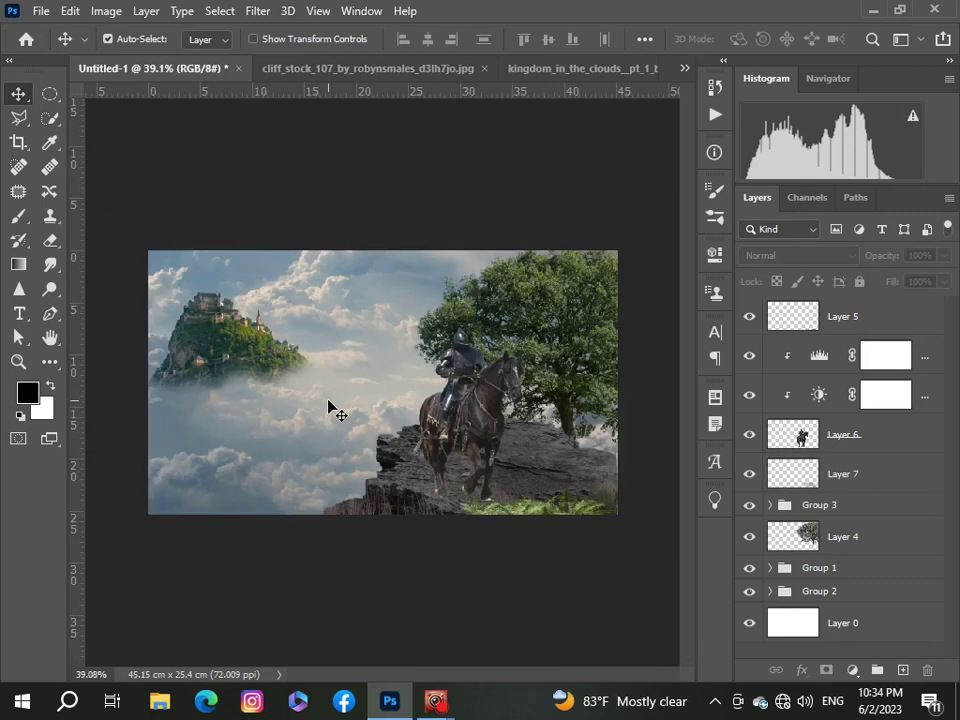
Group knight Layer 6 with its Levels and Brightness/Contrast adjustment layers.
{"action": "left_click", "coordinate": [839, 358]}
{"action": "key", "text": "ctrl+a"}
{"action": "left_click", "coordinate": [842, 398]}
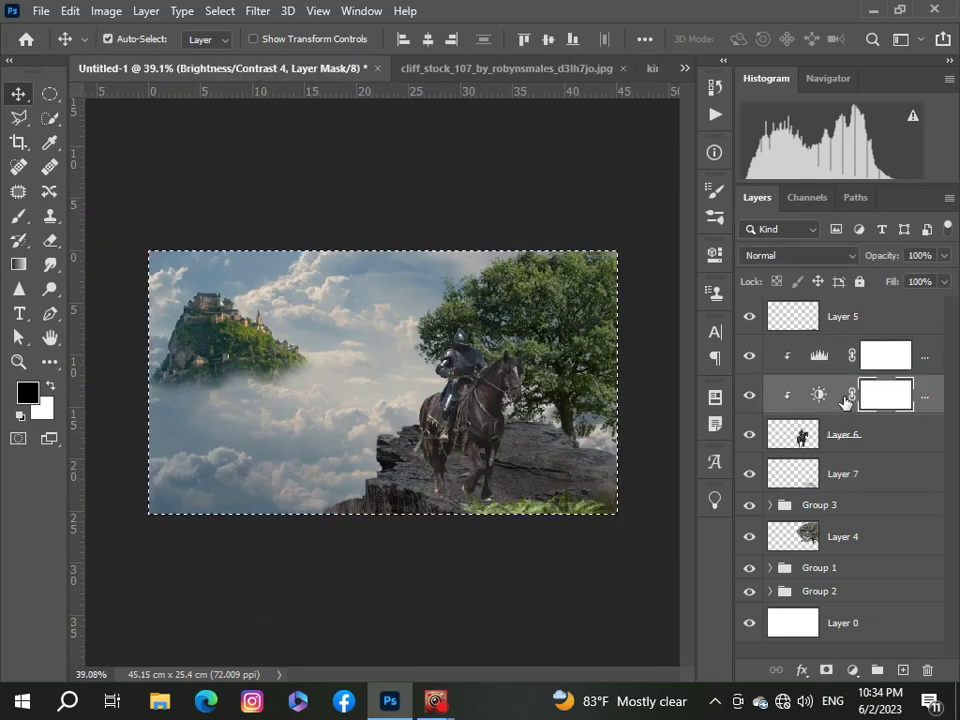
{"action": "key", "text": "ctrl+d"}
{"action": "left_click", "coordinate": [926, 437], "text": "shift"}
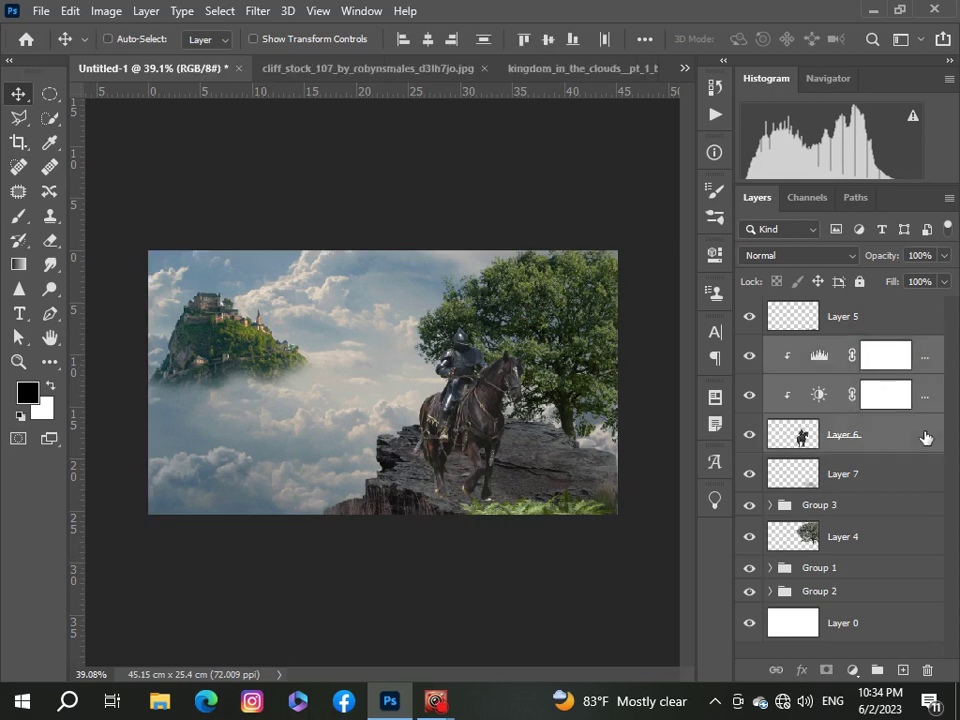
{"action": "key", "text": "ctrl+g"}
Add a Color Balance clipped to tree Layer 4, shifting its midtones toward green.
{"action": "left_click", "coordinate": [889, 445]}
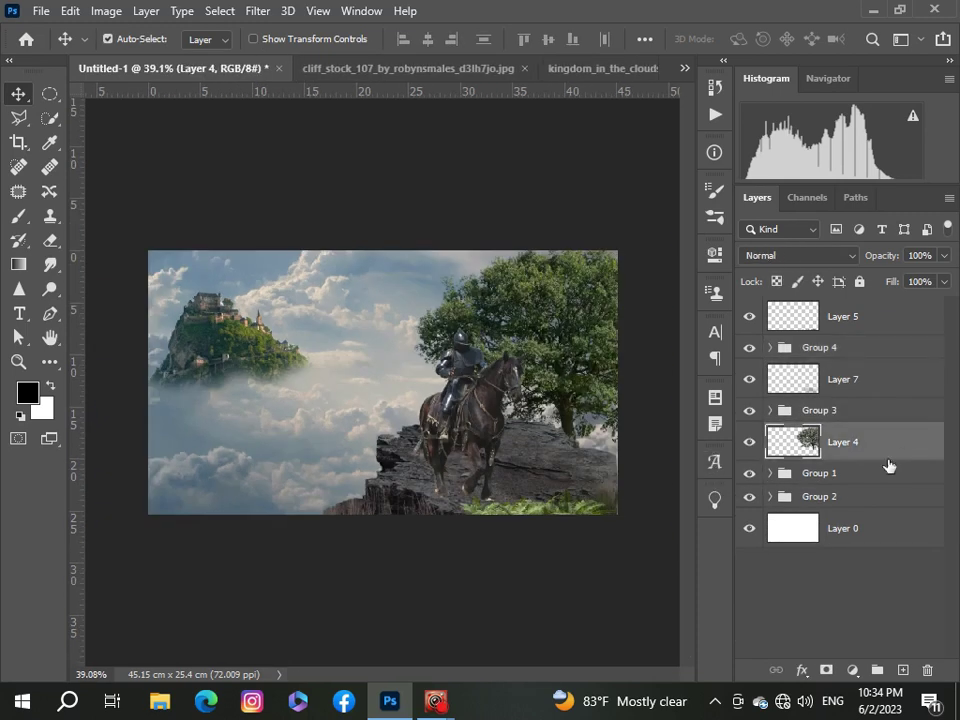
{"action": "left_click", "coordinate": [853, 670]}
{"action": "left_click", "coordinate": [843, 507]}
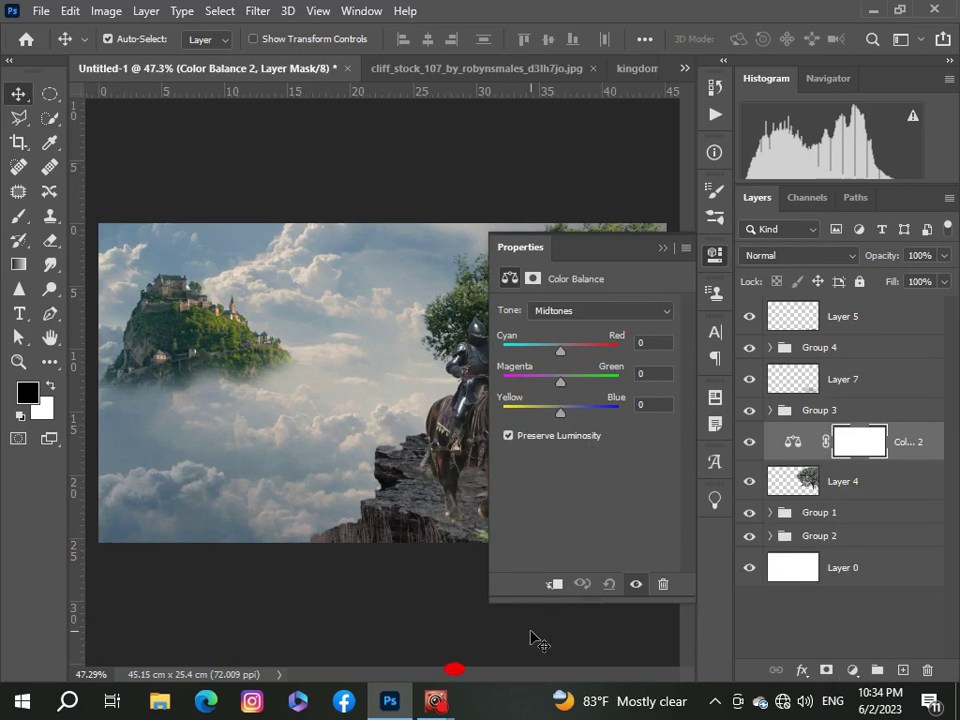
{"action": "left_click", "coordinate": [553, 584]}
{"action": "left_click_drag", "start_coordinate": [560, 381], "coordinate": [570, 383]}
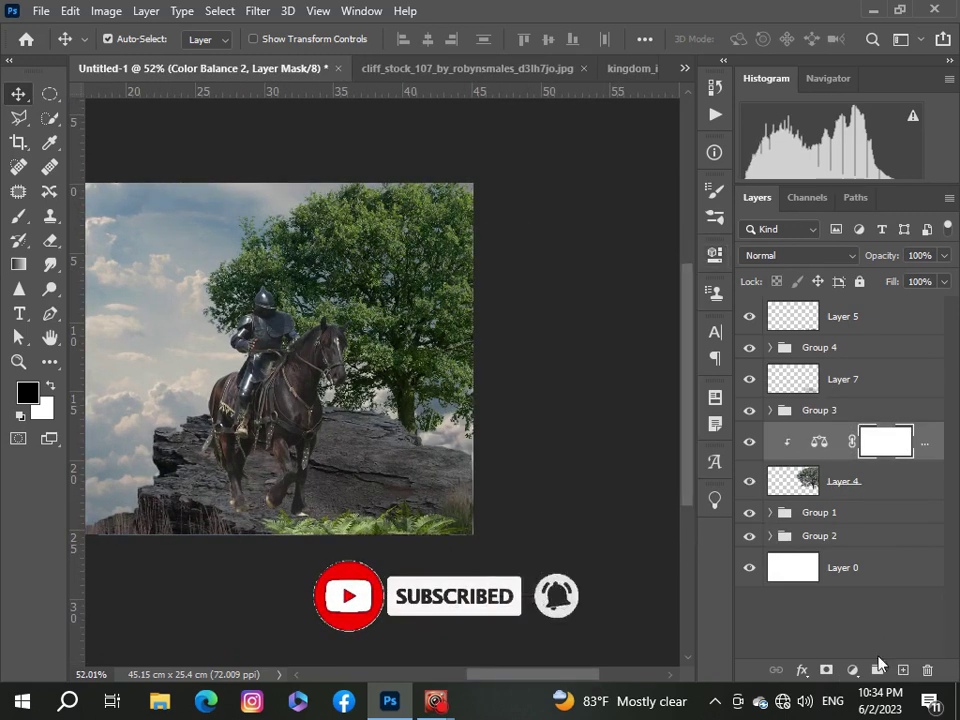
Add a Brightness/Contrast adjustment that darkens the tree and raises its contrast.
{"action": "left_click", "coordinate": [853, 670]}
{"action": "left_click", "coordinate": [840, 398]}
{"action": "mouse_move", "coordinate": [585, 360]}
{"action": "left_mouse_down"}
{"action": "mouse_move", "coordinate": [572, 362]}
{"action": "mouse_move", "coordinate": [598, 398]}
{"action": "left_mouse_up"}
{"action": "left_click", "coordinate": [658, 251]}
{"action": "scroll", "coordinate": [553, 308], "scroll_direction": "down", "scroll_amount": 2}
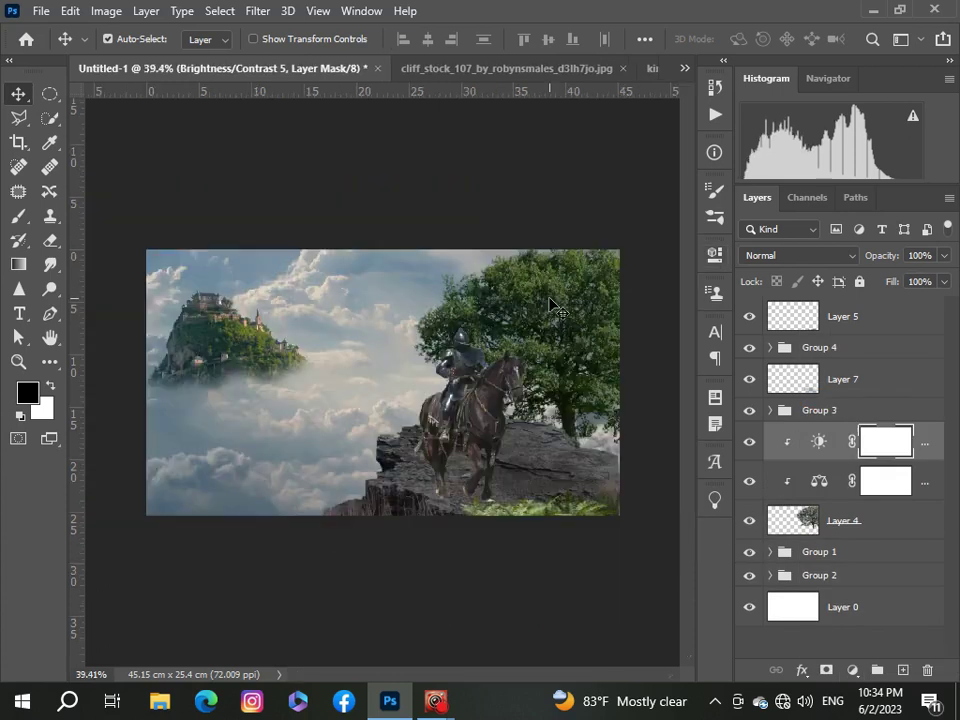
{"action": "scroll", "coordinate": [553, 308], "scroll_direction": "up", "scroll_amount": 1}
{"action": "scroll", "coordinate": [553, 308], "scroll_direction": "down", "scroll_amount": 1}
{"action": "scroll", "coordinate": [400, 523], "scroll_direction": "up", "scroll_amount": 1}
{"action": "scroll", "coordinate": [450, 518], "scroll_direction": "down", "scroll_amount": 1}
Group the tree layer with its Color Balance and Brightness/Contrast adjustments.
{"action": "left_click", "coordinate": [926, 520], "text": "shift"}
{"action": "key", "text": "ctrl+g"}
{"action": "scroll", "coordinate": [880, 527], "scroll_direction": "up", "scroll_amount": 1}
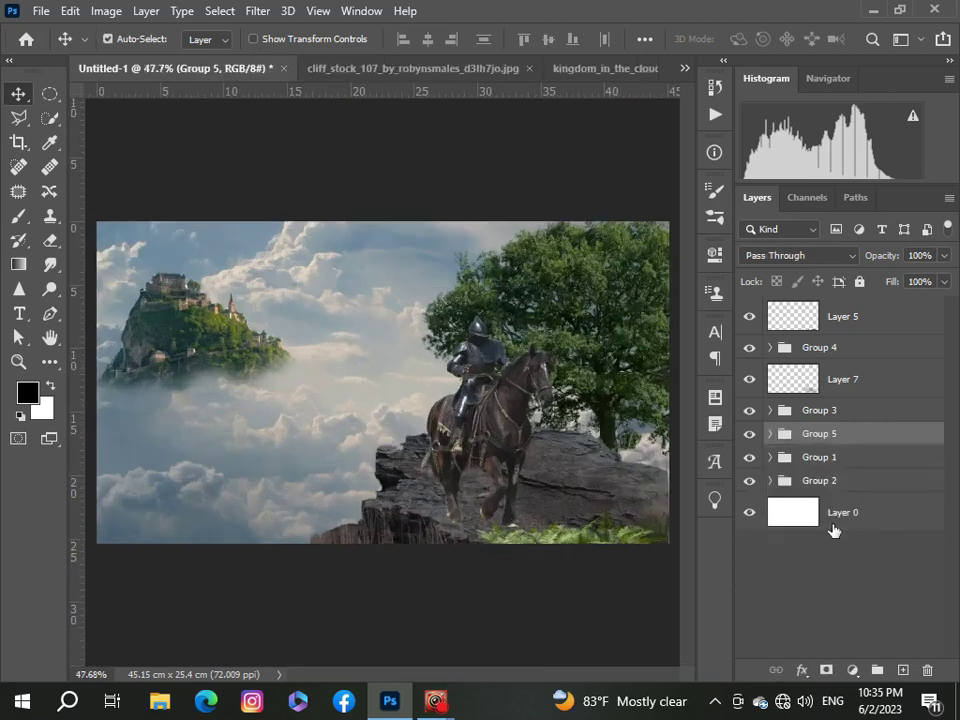
{"action": "scroll", "coordinate": [834, 530], "scroll_direction": "down", "scroll_amount": 1}
Add a Brightness/Contrast clipped to Layer 7, lowering its brightness and contrast.
{"action": "left_click", "coordinate": [873, 385]}
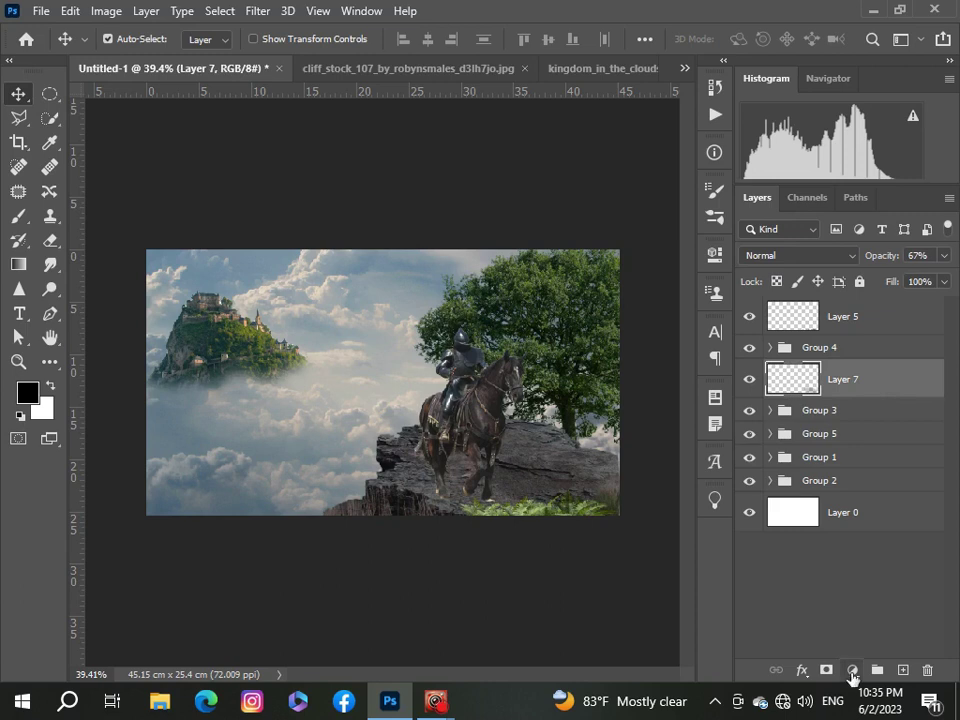
{"action": "left_click", "coordinate": [852, 670]}
{"action": "left_click", "coordinate": [810, 400]}
{"action": "scroll", "coordinate": [566, 474], "scroll_direction": "up", "scroll_amount": 2}
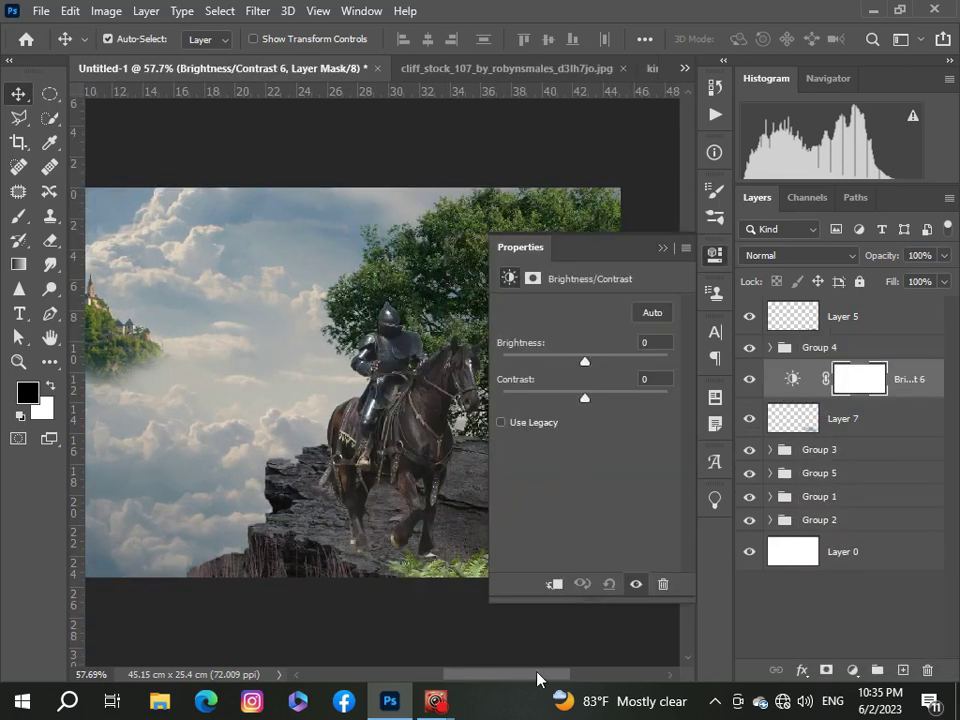
{"action": "left_click_drag", "start_coordinate": [500, 676], "coordinate": [545, 676]}
{"action": "left_click", "coordinate": [553, 584]}
{"action": "mouse_move", "coordinate": [584, 362]}
{"action": "left_mouse_down"}
{"action": "mouse_move", "coordinate": [527, 381]}
{"action": "mouse_move", "coordinate": [577, 390]}
{"action": "mouse_move", "coordinate": [560, 399]}
{"action": "left_mouse_up"}
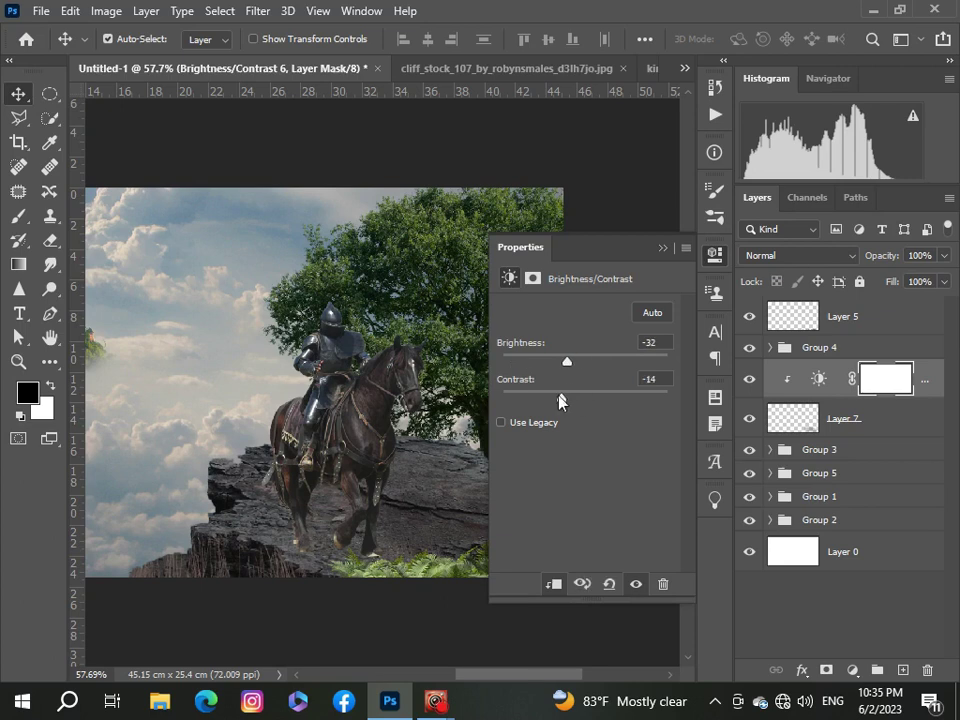
{"action": "left_click", "coordinate": [661, 247]}
{"action": "key", "text": "ctrl+0"}
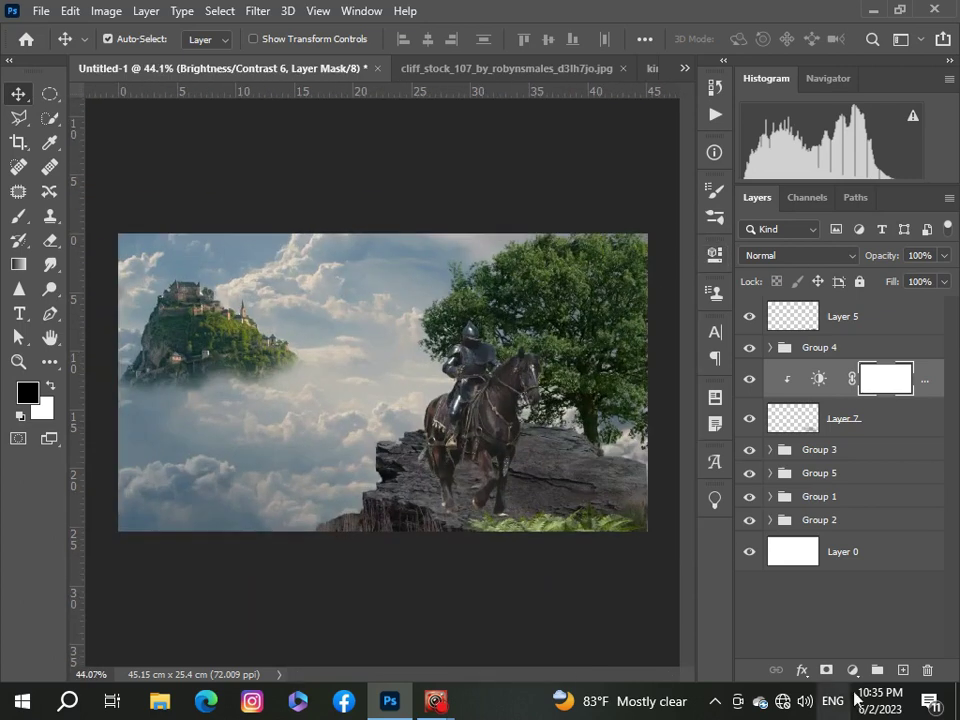
Add another Brightness/Contrast and a clipped Hue/Saturation with slightly lowered lightness.
{"action": "left_click", "coordinate": [853, 670]}
{"action": "left_click", "coordinate": [850, 401]}
{"action": "scroll", "coordinate": [365, 502], "scroll_direction": "up", "scroll_amount": 3}
{"action": "scroll", "coordinate": [400, 400], "scroll_direction": "right", "scroll_amount": 5}
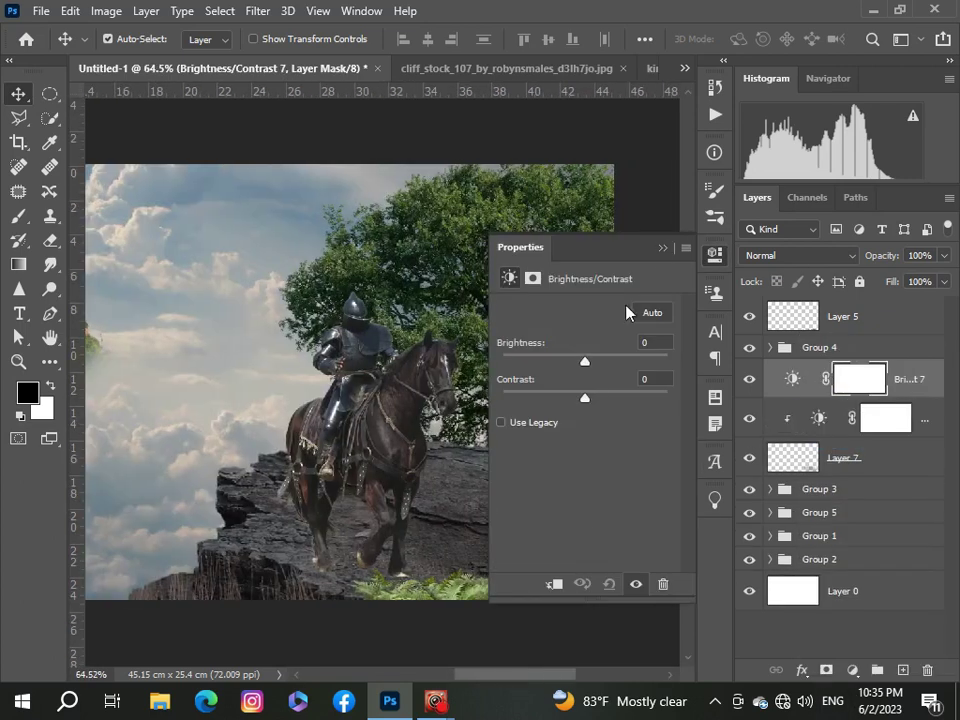
{"action": "left_click", "coordinate": [661, 247]}
{"action": "left_click", "coordinate": [853, 670]}
{"action": "left_click", "coordinate": [860, 486]}
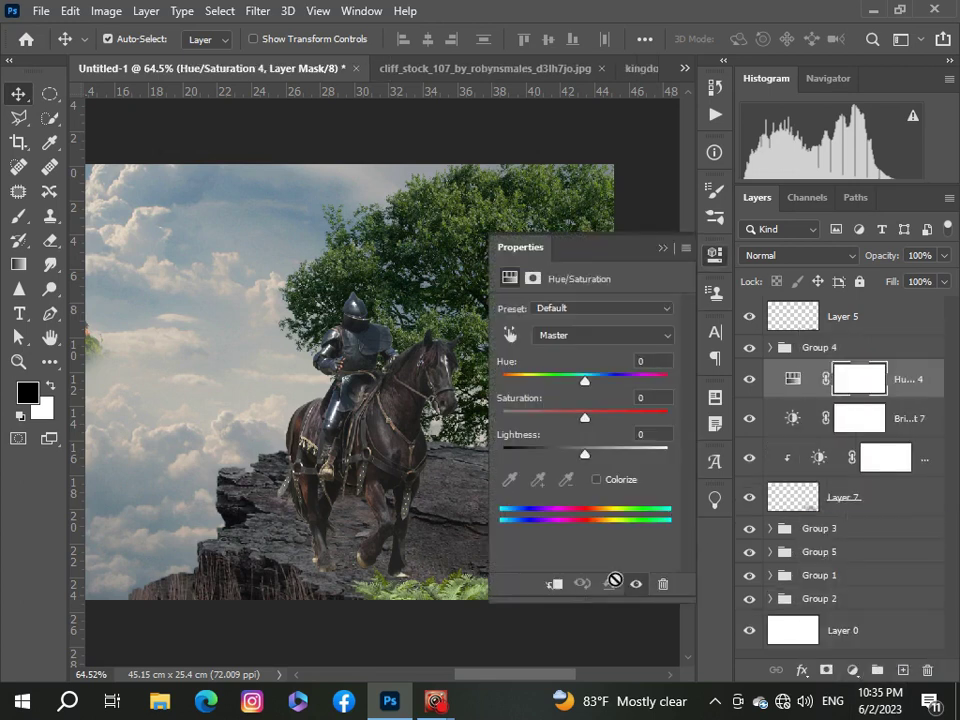
{"action": "left_click", "coordinate": [550, 588]}
{"action": "mouse_move", "coordinate": [585, 455]}
{"action": "left_mouse_down"}
{"action": "mouse_move", "coordinate": [574, 458]}
{"action": "mouse_move", "coordinate": [586, 460]}
{"action": "left_mouse_up"}
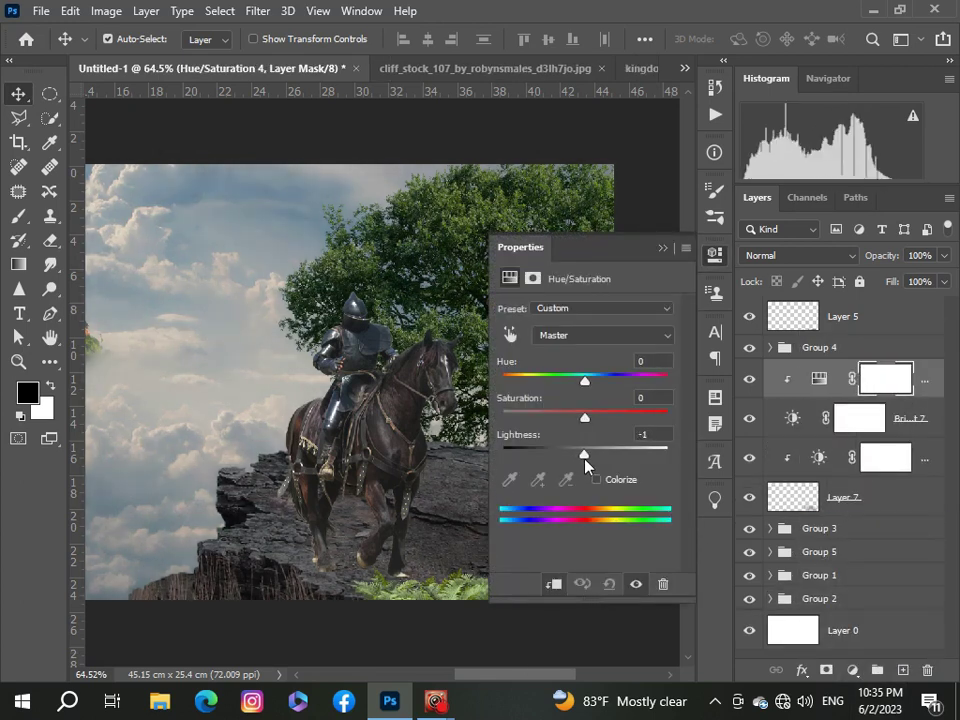
{"action": "left_click", "coordinate": [714, 254]}
Mask Layer 7 and darken it with a clipped Hue/Saturation at lightness -16.
{"action": "left_click", "coordinate": [870, 497]}
{"action": "left_click", "coordinate": [826, 670]}
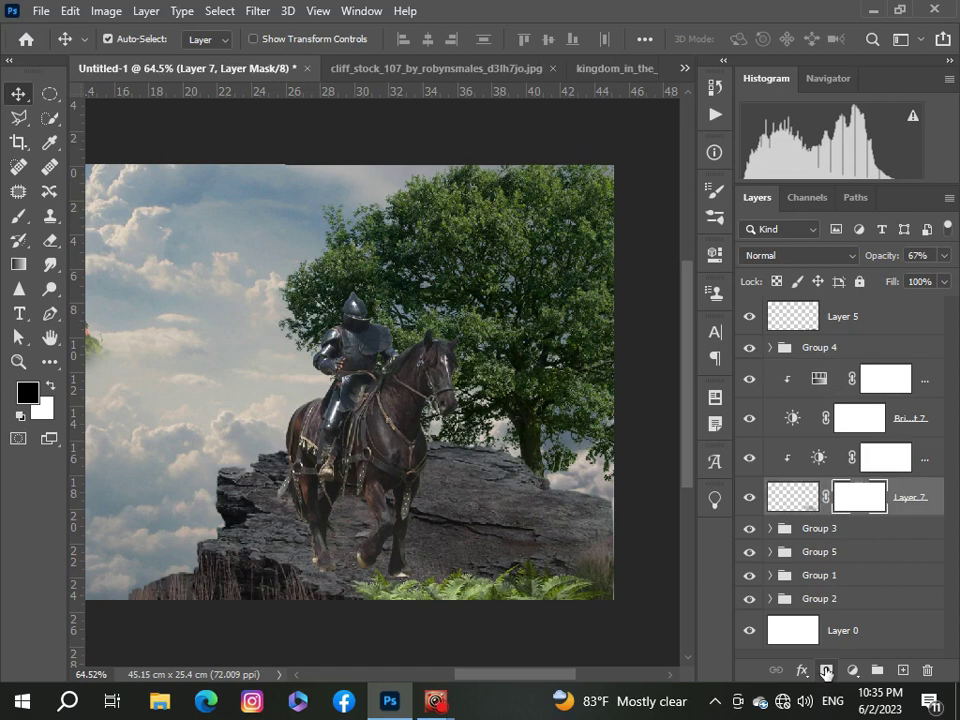
{"action": "left_click", "coordinate": [852, 670]}
{"action": "left_click", "coordinate": [850, 495]}
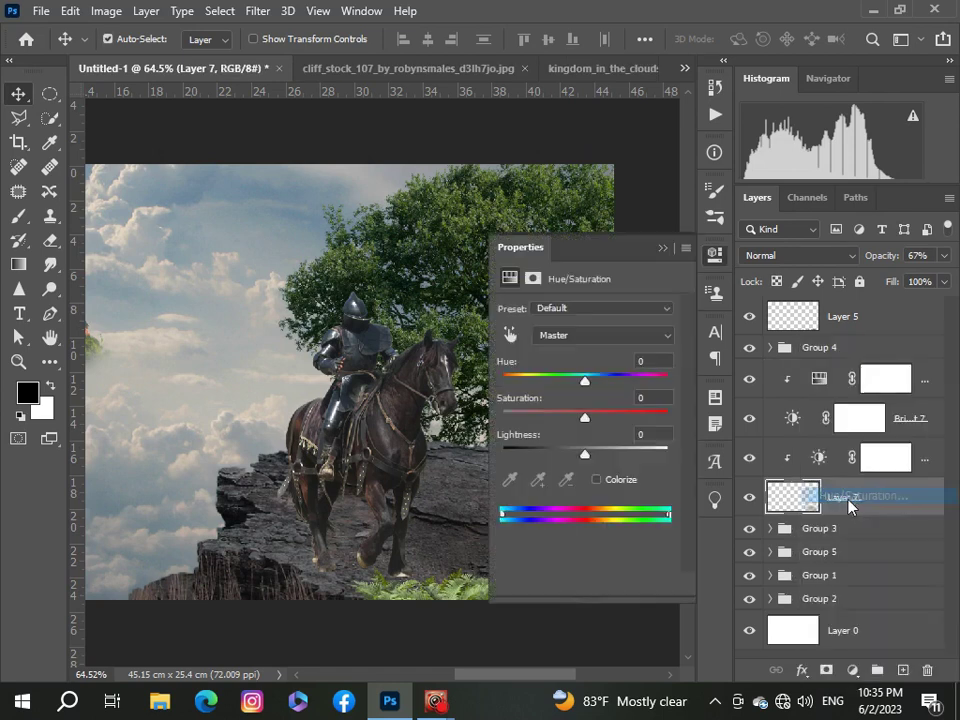
{"action": "key", "text": "ctrl+alt+g"}
{"action": "mouse_move", "coordinate": [590, 457]}
{"action": "left_mouse_down"}
{"action": "mouse_move", "coordinate": [553, 456]}
{"action": "mouse_move", "coordinate": [574, 456]}
{"action": "left_mouse_up"}
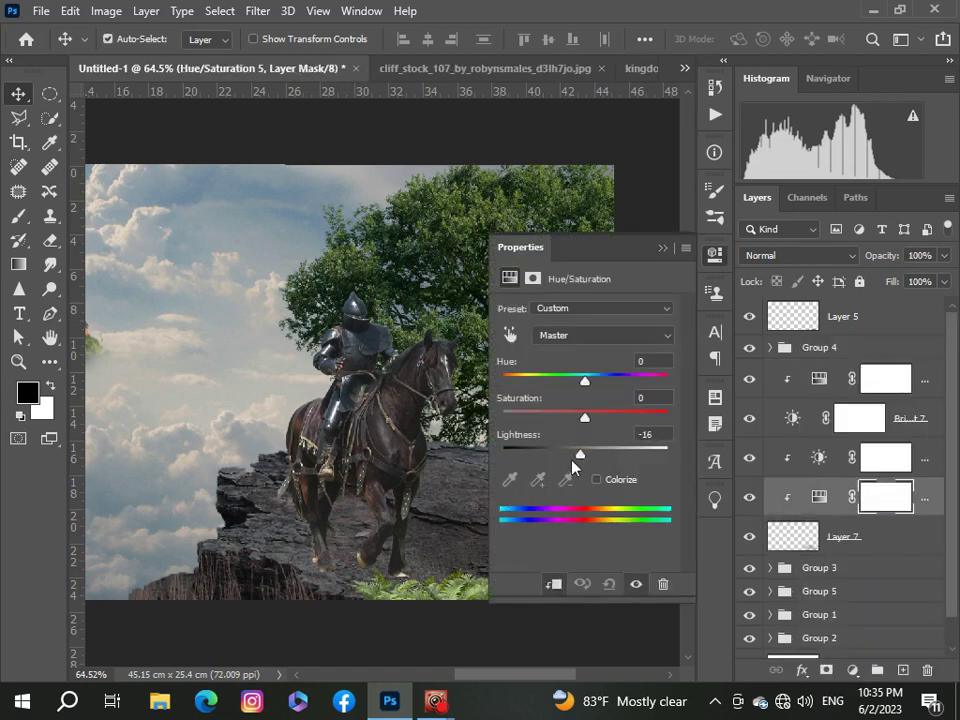
{"action": "left_click", "coordinate": [662, 248]}
Darken fern Layer 5 with a clipped Hue/Saturation at lightness -27.
{"action": "left_click", "coordinate": [535, 596]}
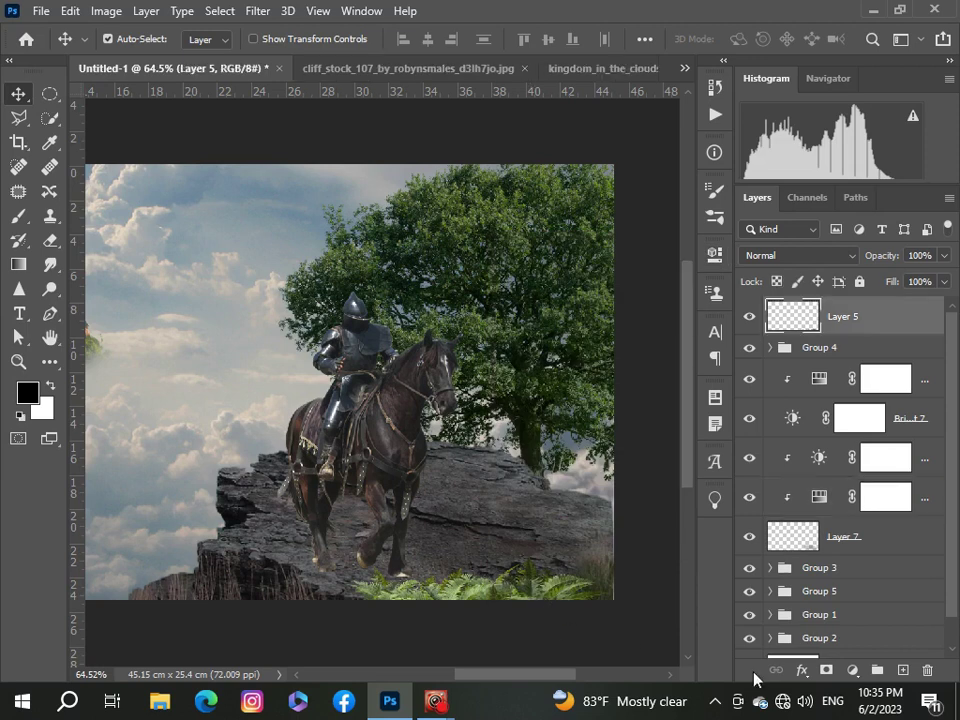
{"action": "left_click", "coordinate": [852, 670]}
{"action": "left_click", "coordinate": [850, 485]}
{"action": "key", "text": "ctrl+alt+g"}
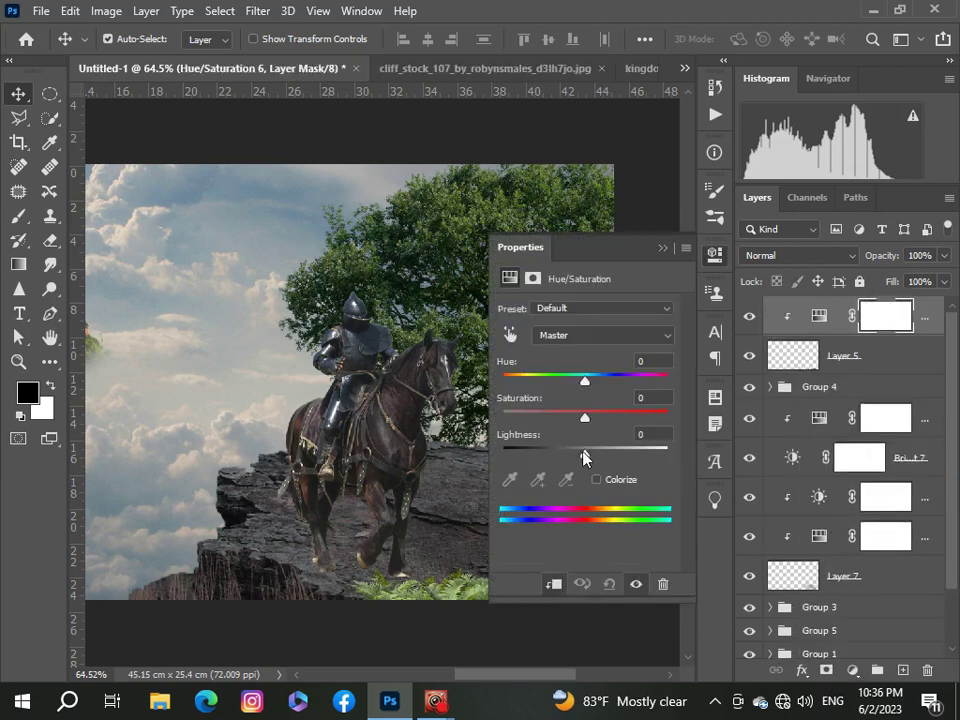
{"action": "left_click_drag", "start_coordinate": [585, 457], "coordinate": [567, 466]}
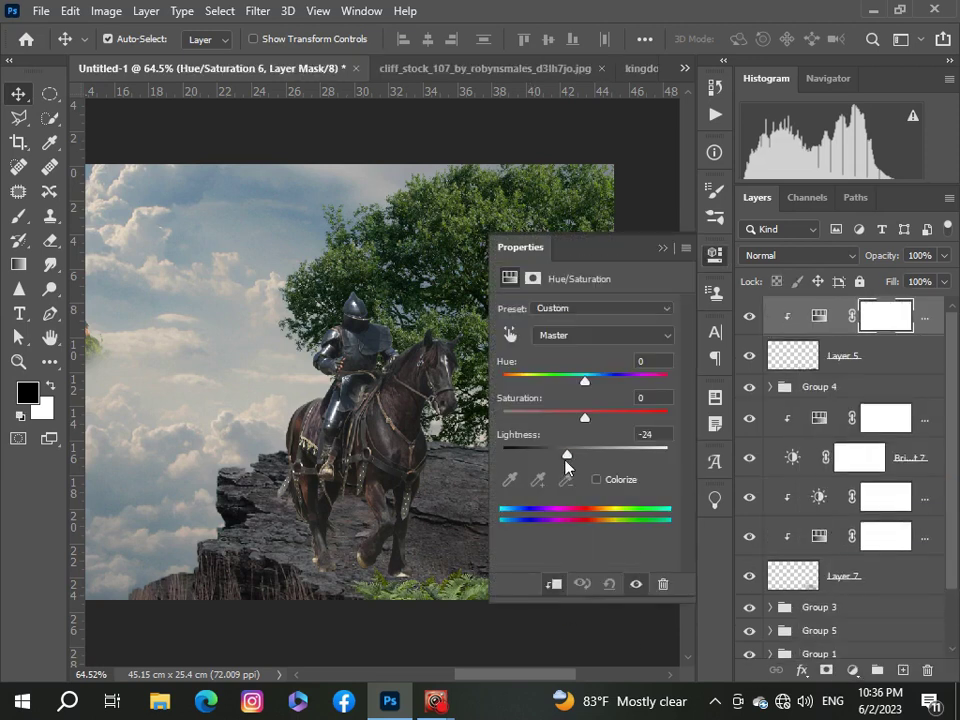
{"action": "left_click", "coordinate": [662, 248]}
{"action": "scroll", "coordinate": [436, 398], "scroll_direction": "down", "scroll_amount": 3}
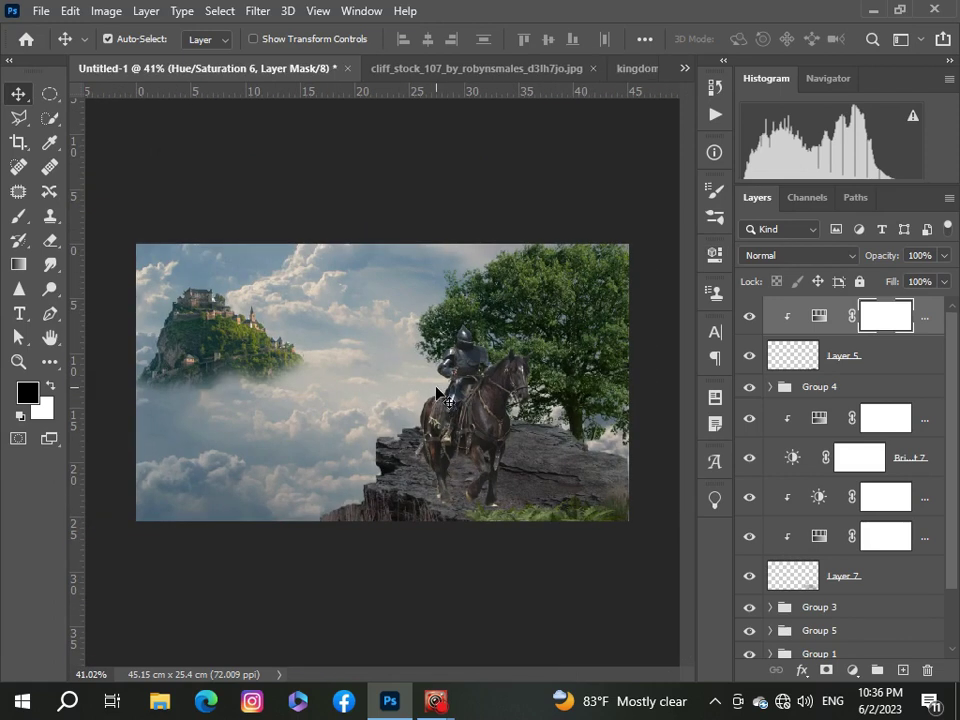
Group Layer 5 with its Hue/Saturation adjustment into Group 6.
{"action": "left_click", "coordinate": [915, 370], "text": "shift"}
{"action": "key", "text": "ctrl+g"}
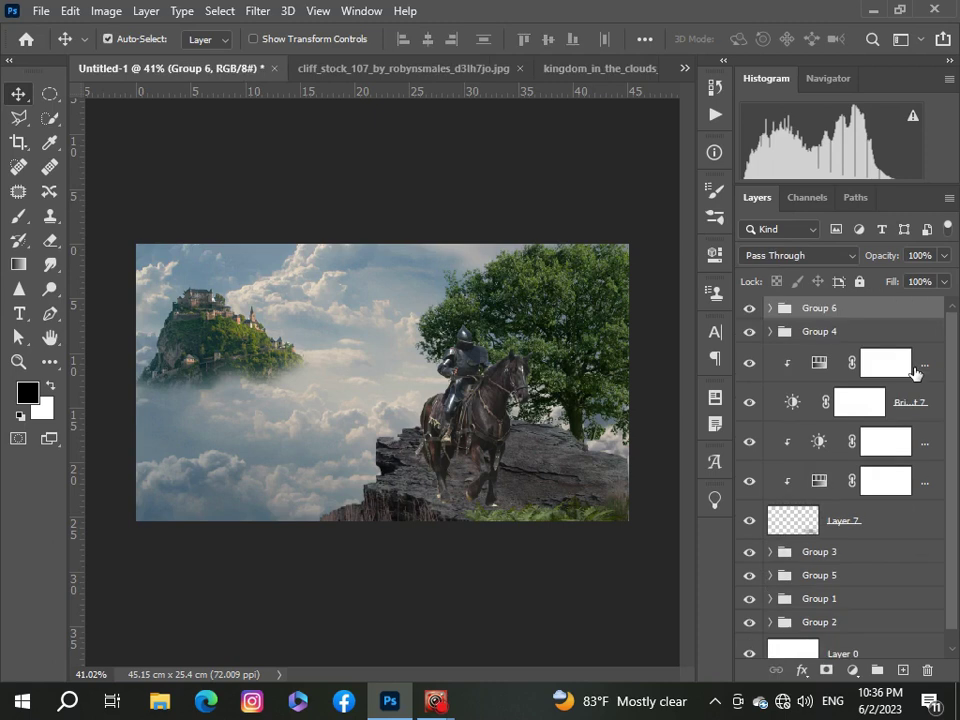
{"action": "left_click", "coordinate": [632, 575], "text": "ctrl"}
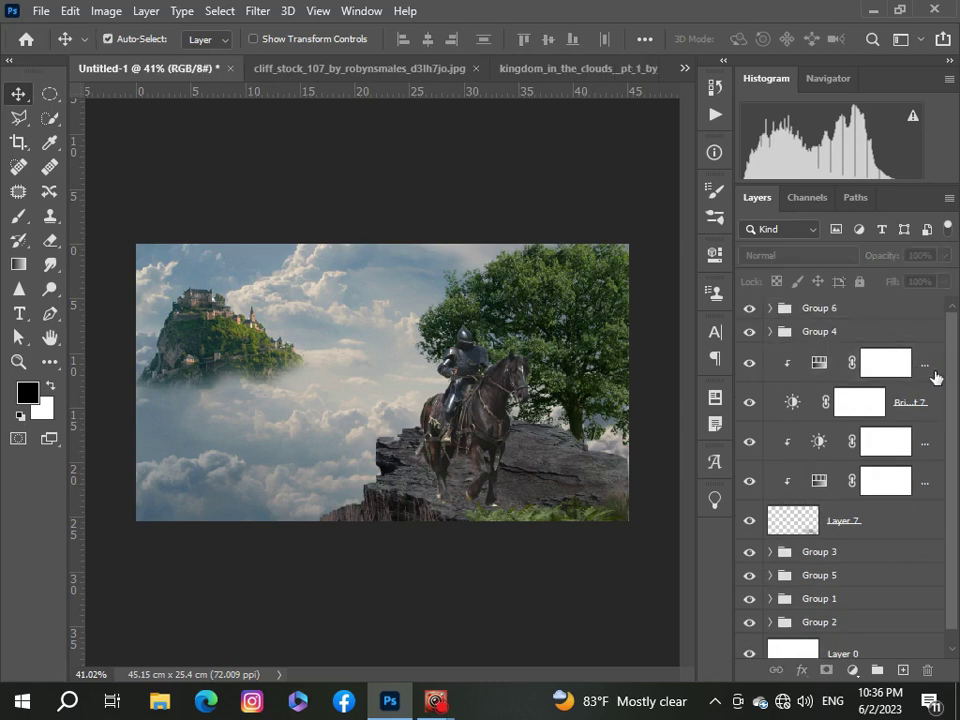
Group Layer 7 with its clipped adjustment layers into Group 7.
{"action": "left_click", "coordinate": [935, 377]}
{"action": "left_click", "coordinate": [926, 519], "text": "shift"}
{"action": "key", "text": "ctrl+g"}
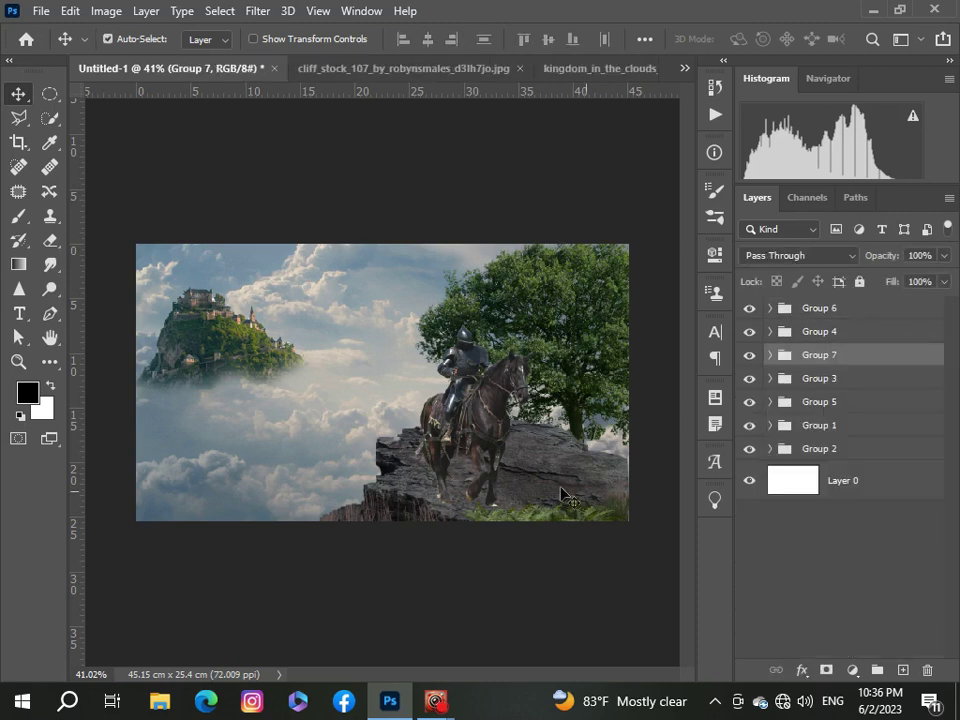
{"action": "scroll", "coordinate": [540, 492], "scroll_direction": "up", "scroll_amount": 1}
{"action": "scroll", "coordinate": [428, 499], "scroll_direction": "up", "scroll_amount": 1}
{"action": "scroll", "coordinate": [429, 491], "scroll_direction": "down", "scroll_amount": 1}
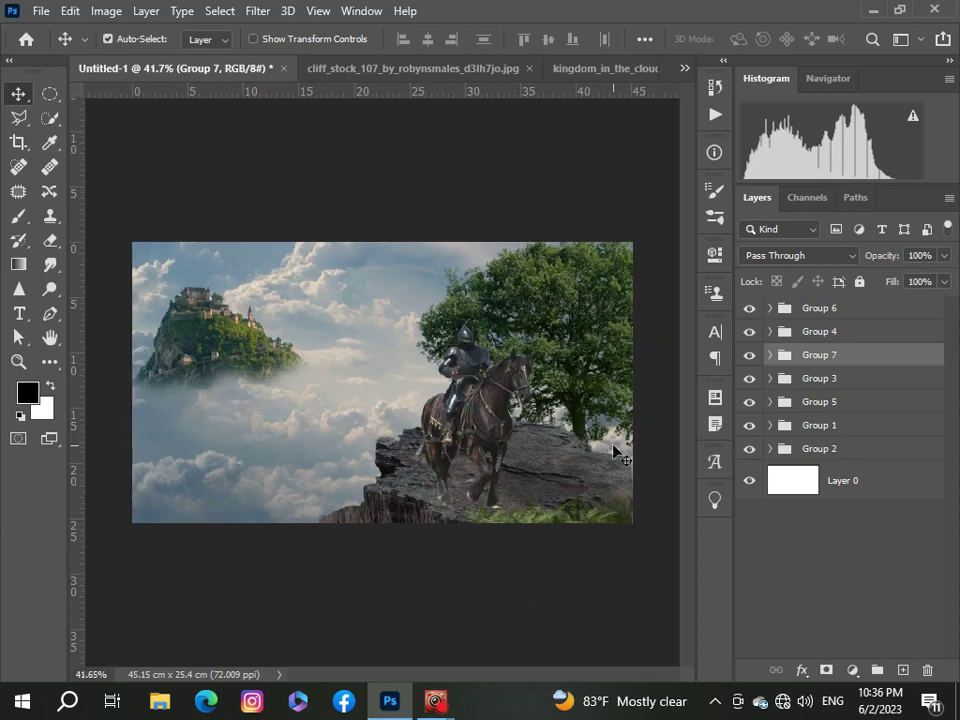
{"action": "scroll", "coordinate": [470, 490], "scroll_direction": "up", "scroll_amount": 2}
{"action": "scroll", "coordinate": [456, 490], "scroll_direction": "down", "scroll_amount": 2}
Open the image sword_png_stock_by_roy3d_d7v10ga.png.
{"action": "left_click", "coordinate": [40, 11]}
{"action": "left_click", "coordinate": [60, 47]}
{"action": "scroll", "coordinate": [675, 197], "scroll_direction": "down", "scroll_amount": 1}
{"action": "scroll", "coordinate": [675, 197], "scroll_direction": "down", "scroll_amount": 2}
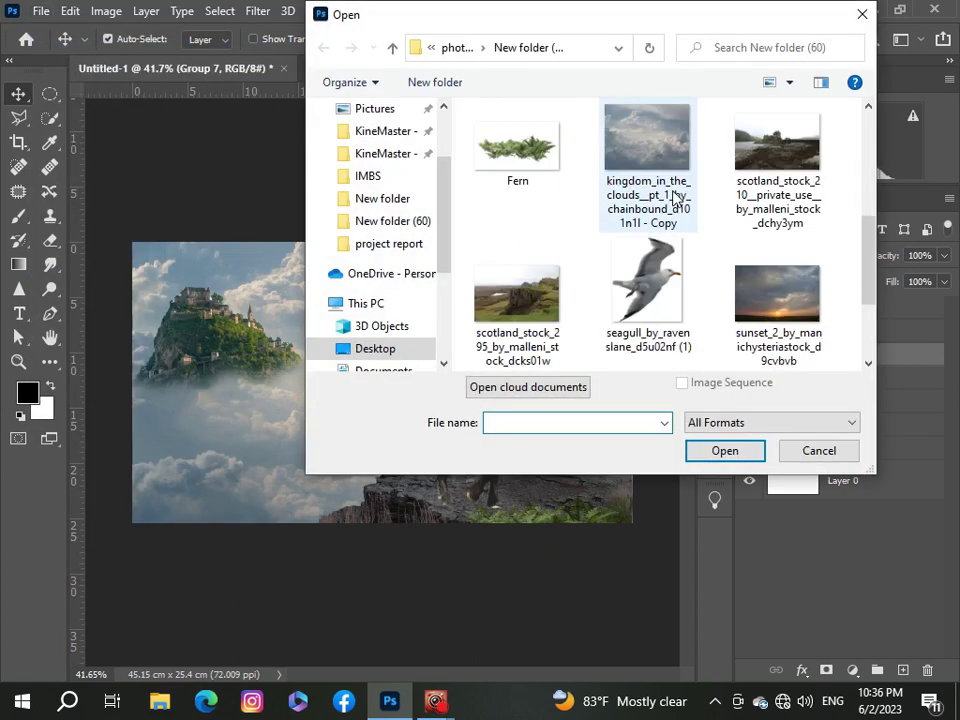
{"action": "scroll", "coordinate": [675, 197], "scroll_direction": "down", "scroll_amount": 2}
{"action": "left_click", "coordinate": [514, 300]}
{"action": "left_click", "coordinate": [705, 449]}
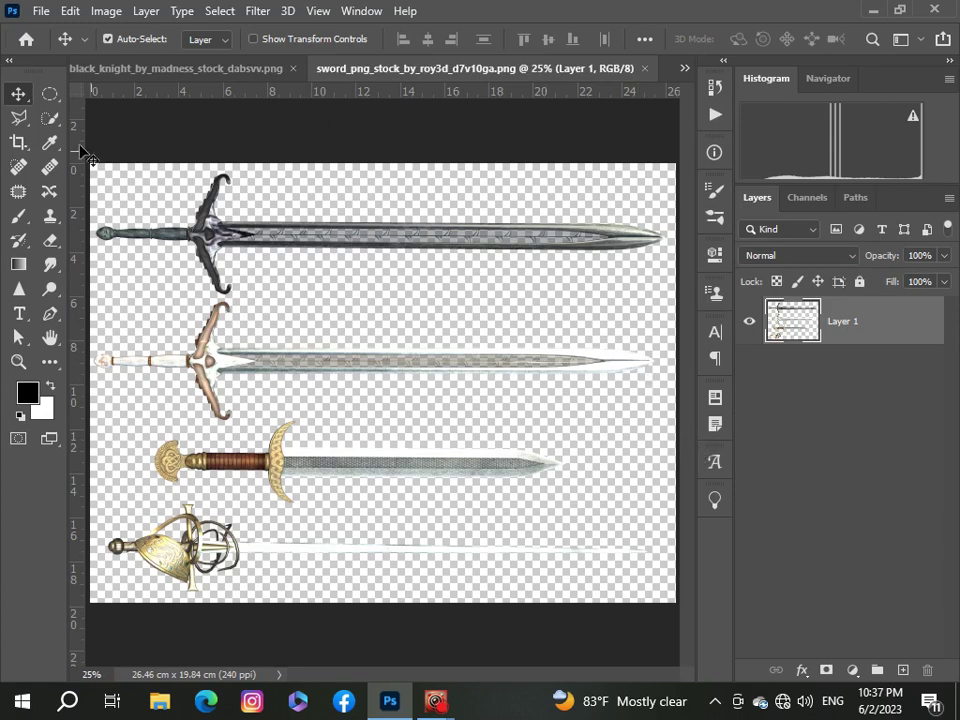
Select the top sword with the Object Selection tool, then return to Untitled-1.
{"action": "left_click", "coordinate": [50, 94]}
{"action": "left_click", "coordinate": [50, 118]}
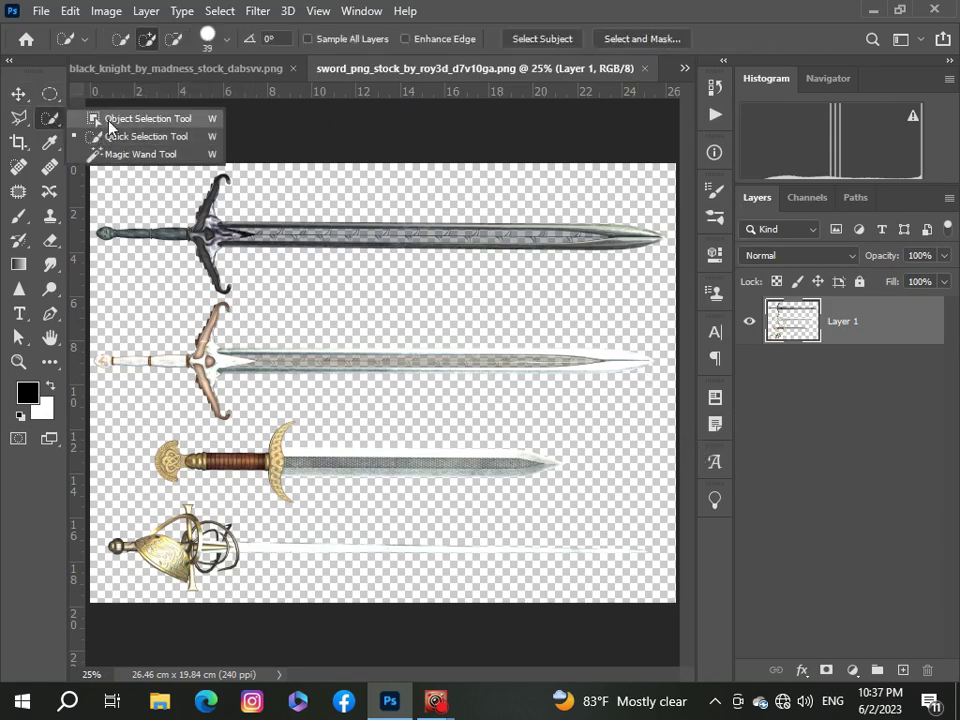
{"action": "left_click", "coordinate": [110, 120]}
{"action": "left_click_drag", "start_coordinate": [92, 165], "coordinate": [677, 289]}
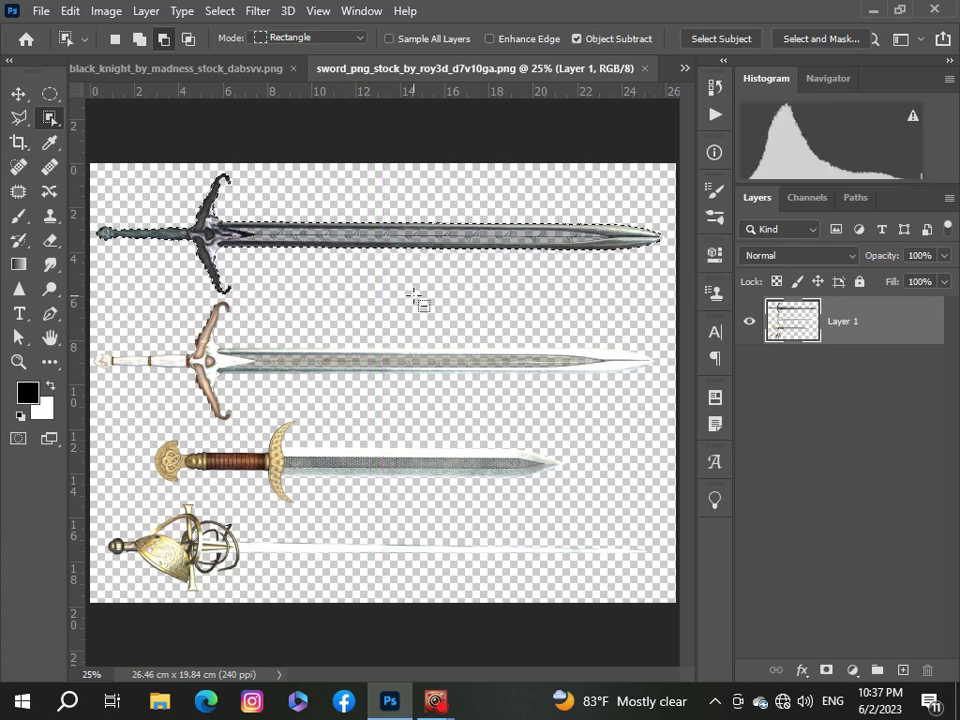
{"action": "scroll", "coordinate": [420, 302], "scroll_direction": "down", "scroll_amount": 1}
{"action": "left_click", "coordinate": [20, 94]}
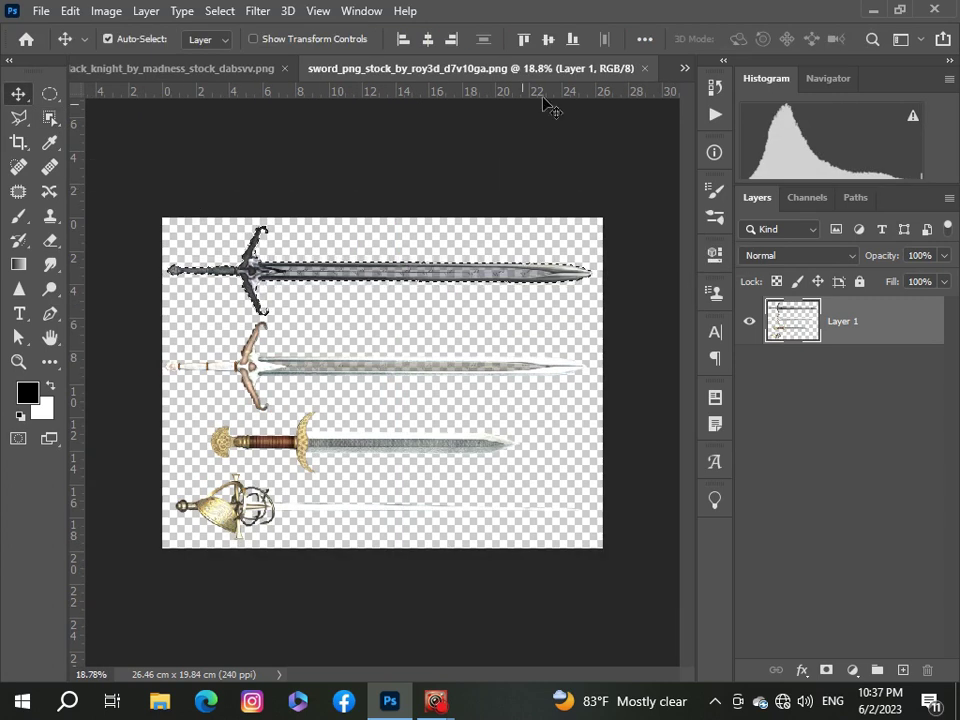
{"action": "left_click", "coordinate": [683, 69]}
Paste the sword above the knight layer, then delete the misplaced sword layer.
{"action": "left_click", "coordinate": [473, 370]}
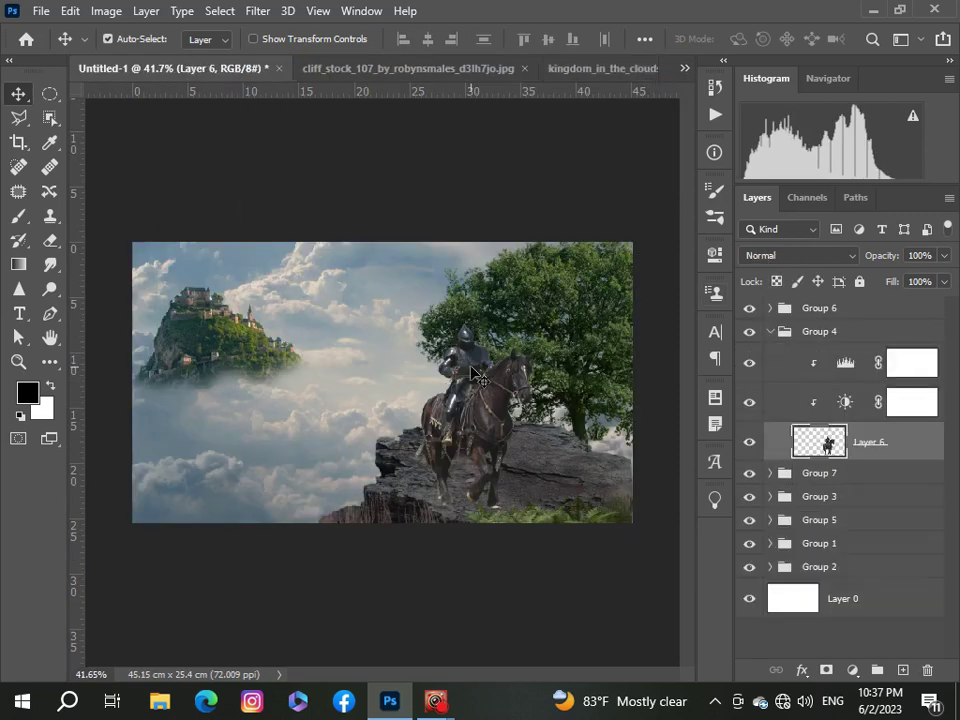
{"action": "key", "text": "ctrl+v"}
{"action": "left_click", "coordinate": [826, 460], "text": "alt"}
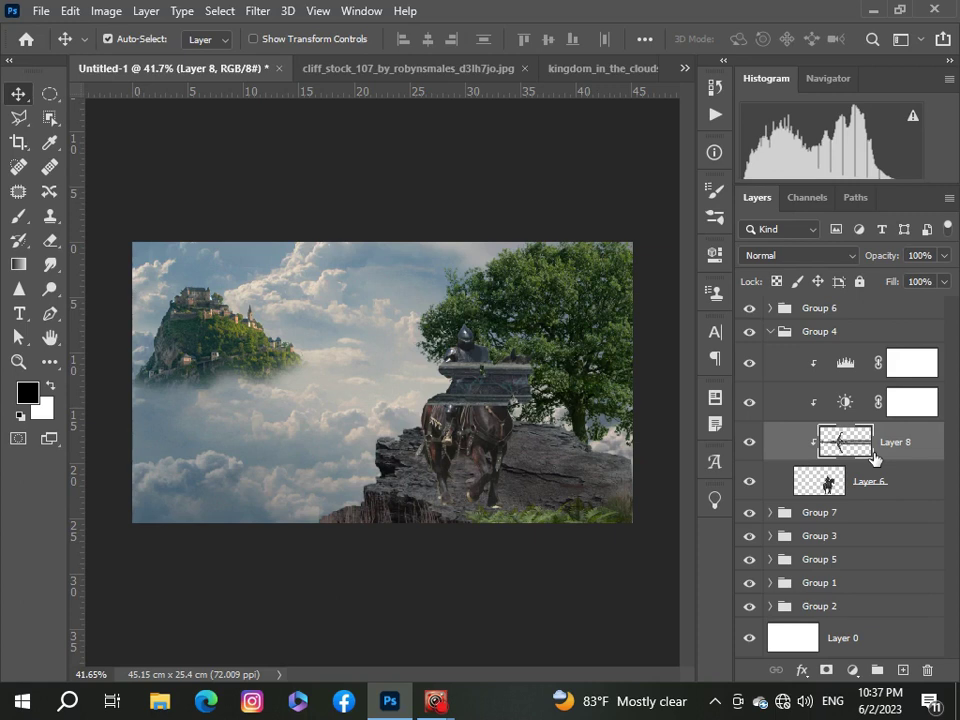
{"action": "key", "text": "Delete"}
Paste the sword into the knight group, shrink it, and move it beneath the knight group.
{"action": "left_click", "coordinate": [769, 331]}
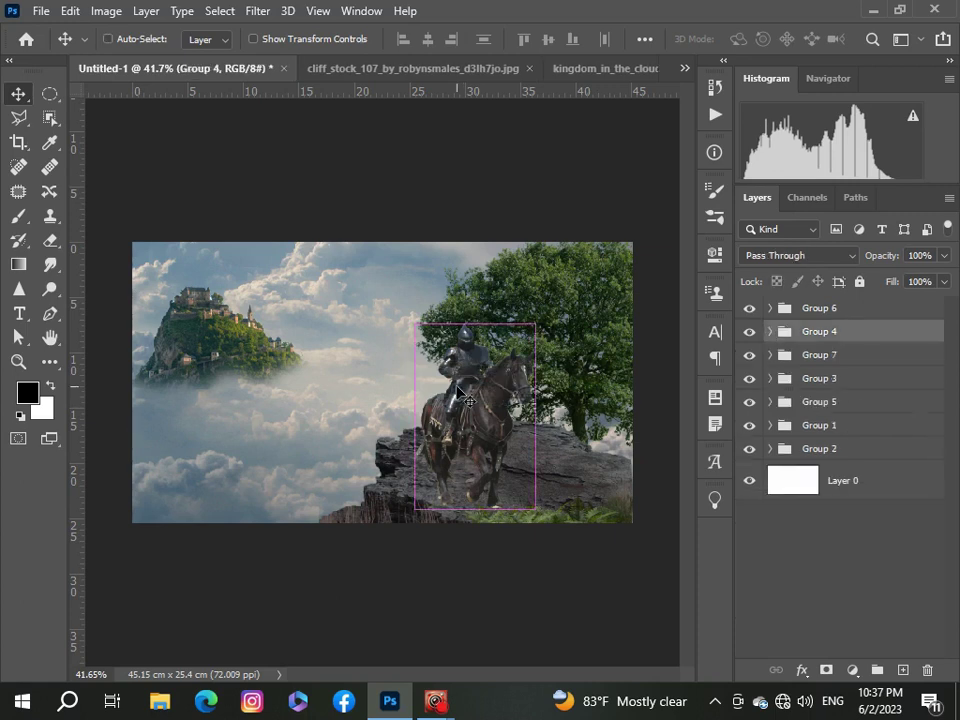
{"action": "key", "text": "ctrl+v"}
{"action": "key", "text": "ctrl+t"}
{"action": "key", "text": "ctrl+minus"}
{"action": "key", "text": "ctrl+minus"}
{"action": "key", "text": "ctrl+minus"}
{"action": "key", "text": "ctrl+minus"}
{"action": "mouse_move", "coordinate": [573, 410]}
{"action": "left_mouse_down"}
{"action": "mouse_move", "coordinate": [505, 392]}
{"action": "mouse_move", "coordinate": [306, 397]}
{"action": "left_mouse_up"}
{"action": "scroll", "coordinate": [306, 397], "scroll_direction": "up", "scroll_amount": 5}
{"action": "scroll", "coordinate": [280, 265], "scroll_direction": "up", "scroll_amount": 2}
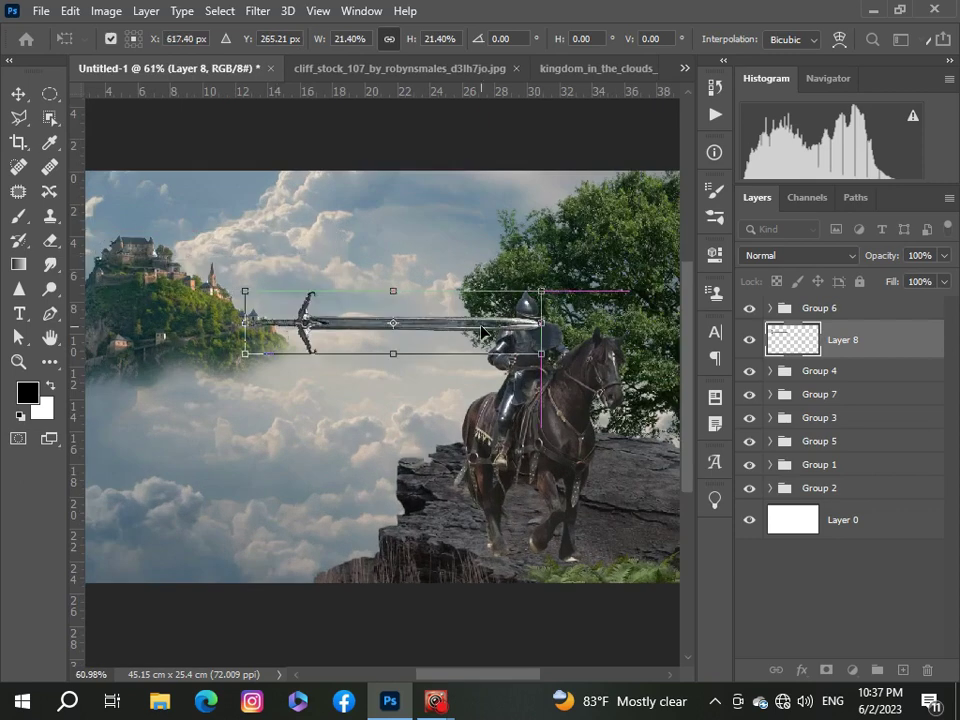
{"action": "key", "text": "Return"}
{"action": "left_click_drag", "start_coordinate": [880, 340], "coordinate": [883, 383]}
Scale the sword to about three quarters, rotate it 90° and back, and flip it horizontally.
{"action": "key", "text": "ctrl+t"}
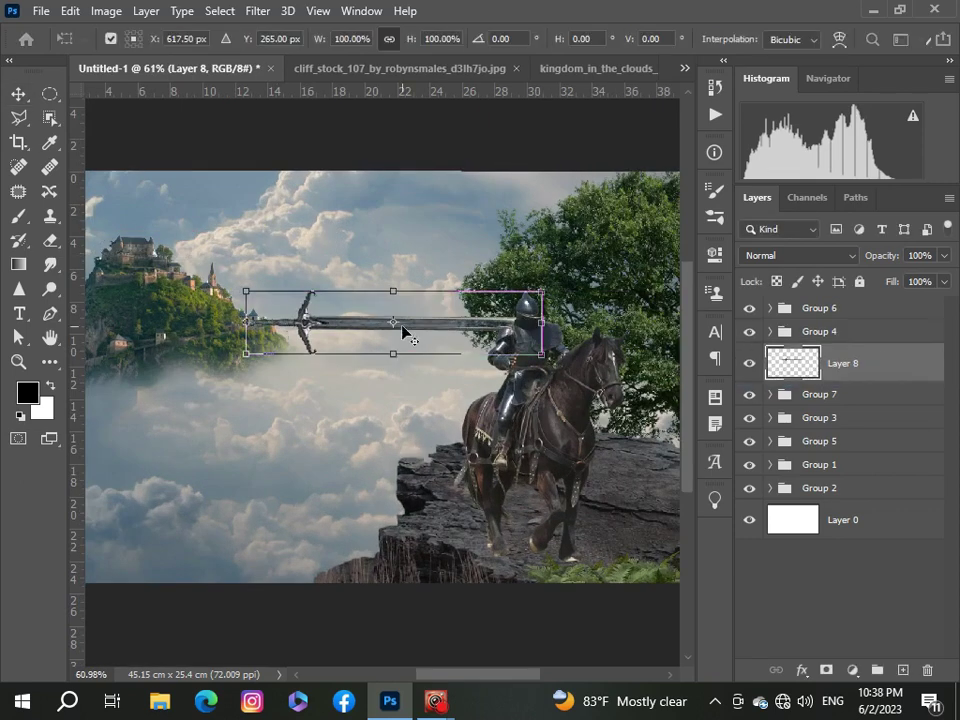
{"action": "left_click_drag", "start_coordinate": [246, 291], "coordinate": [317, 305]}
{"action": "right_click", "coordinate": [396, 334]}
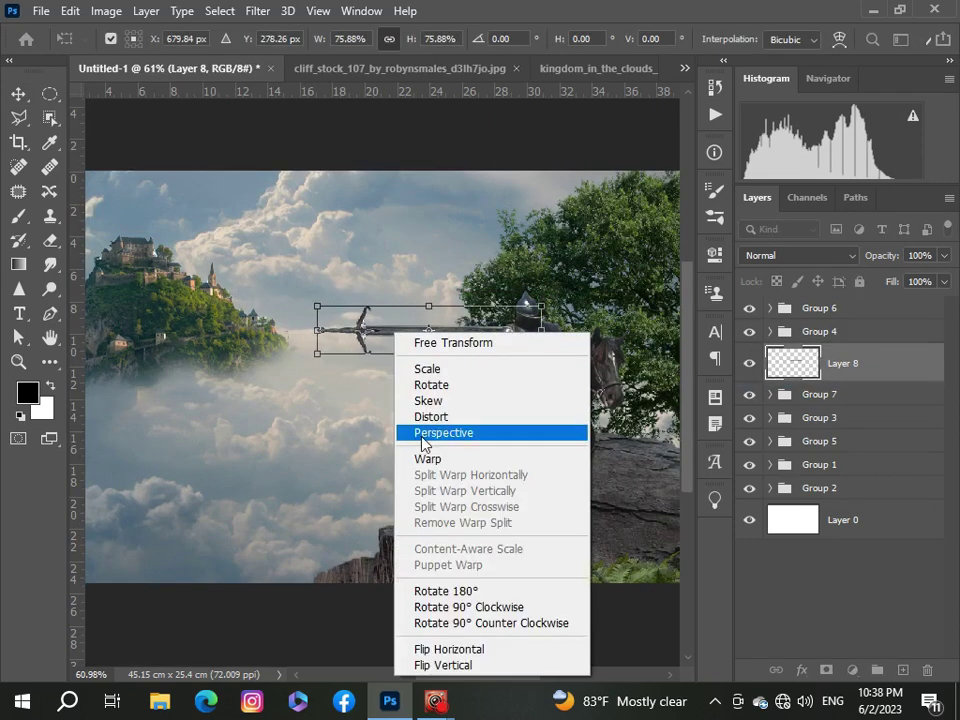
{"action": "left_click", "coordinate": [445, 606]}
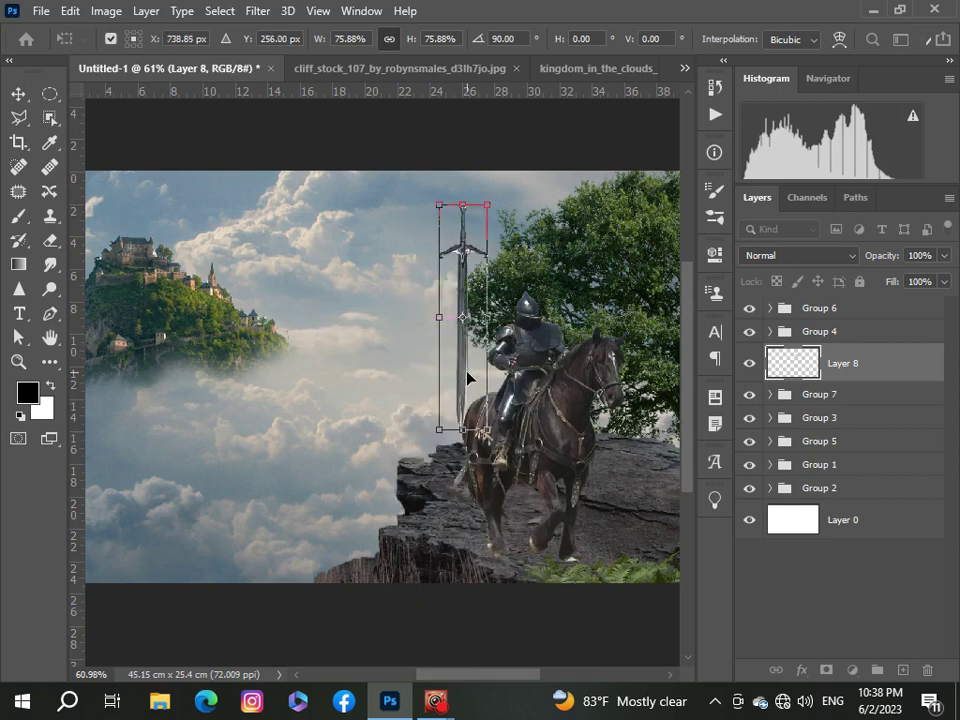
{"action": "right_click", "coordinate": [467, 377]}
{"action": "left_click", "coordinate": [512, 304]}
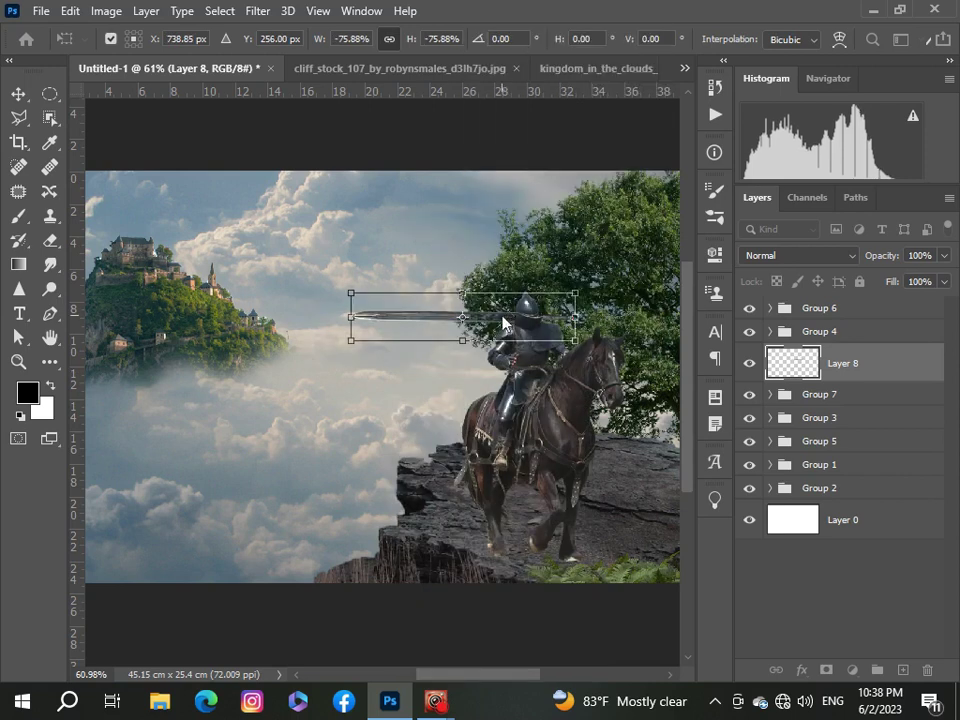
{"action": "right_click", "coordinate": [503, 322]}
{"action": "left_click", "coordinate": [572, 634]}
Tilt the sword about 23°, scale it to 44.36%, and set it in the knight's hand.
{"action": "left_click_drag", "start_coordinate": [585, 315], "coordinate": [521, 330]}
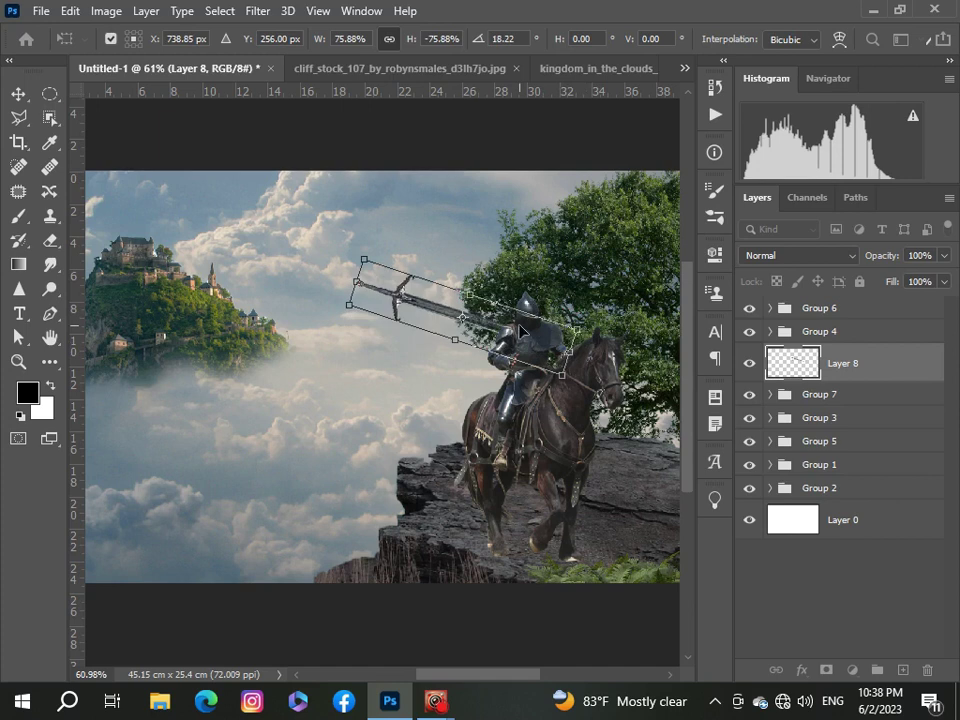
{"action": "mouse_move", "coordinate": [356, 282]}
{"action": "left_mouse_down"}
{"action": "mouse_move", "coordinate": [445, 310]}
{"action": "mouse_move", "coordinate": [439, 319]}
{"action": "left_mouse_up"}
{"action": "scroll", "coordinate": [400, 320], "scroll_direction": "down", "scroll_amount": 2}
{"action": "scroll", "coordinate": [376, 376], "scroll_direction": "up", "scroll_amount": 3}
{"action": "scroll", "coordinate": [377, 376], "scroll_direction": "up", "scroll_amount": 2}
{"action": "left_click_drag", "start_coordinate": [515, 400], "coordinate": [517, 416]}
{"action": "left_click_drag", "start_coordinate": [420, 300], "coordinate": [415, 296]}
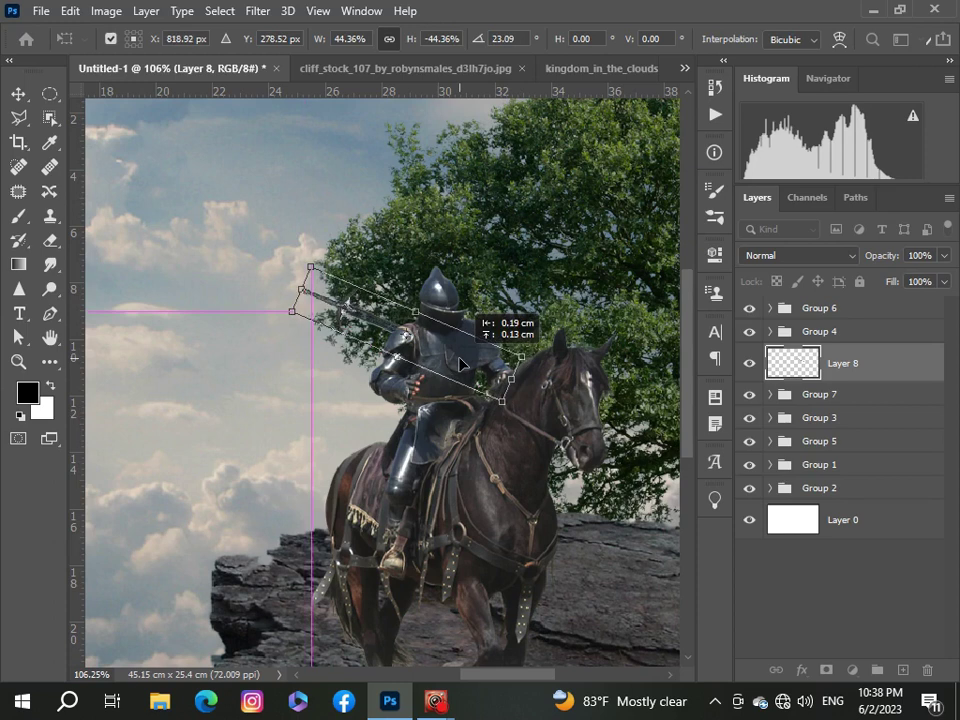
{"action": "key", "text": "Return"}
{"action": "left_click", "coordinate": [770, 598]}
{"action": "scroll", "coordinate": [358, 494], "scroll_direction": "down", "scroll_amount": 4}
Add a Brightness/Contrast on sword Layer 8 with brightness -20 and contrast 45.
{"action": "scroll", "coordinate": [358, 494], "scroll_direction": "up", "scroll_amount": 3}
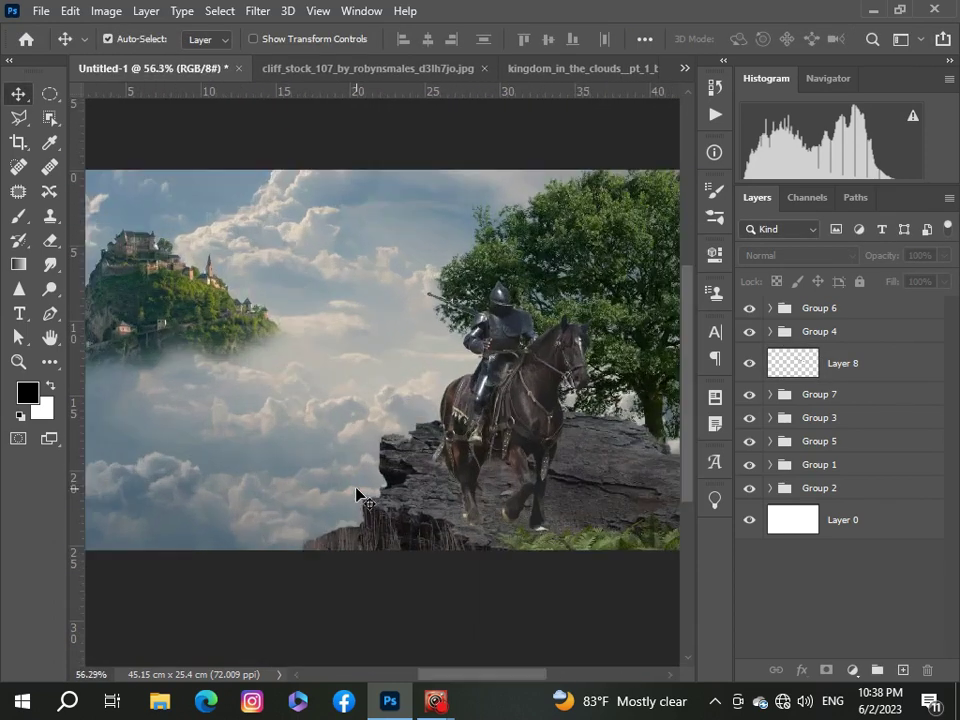
{"action": "scroll", "coordinate": [358, 494], "scroll_direction": "up", "scroll_amount": 1}
{"action": "left_click", "coordinate": [840, 363]}
{"action": "left_click", "coordinate": [852, 670]}
{"action": "left_click", "coordinate": [856, 399]}
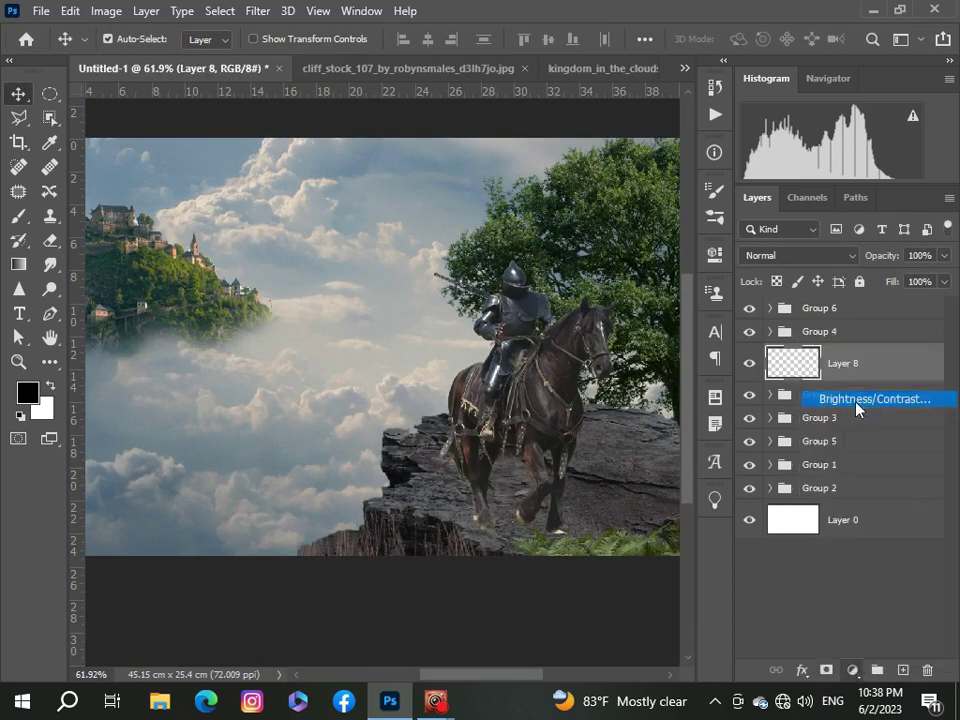
{"action": "scroll", "coordinate": [454, 501], "scroll_direction": "up", "scroll_amount": 2}
{"action": "left_click_drag", "start_coordinate": [480, 675], "coordinate": [530, 675]}
{"action": "left_click_drag", "start_coordinate": [585, 361], "coordinate": [574, 374]}
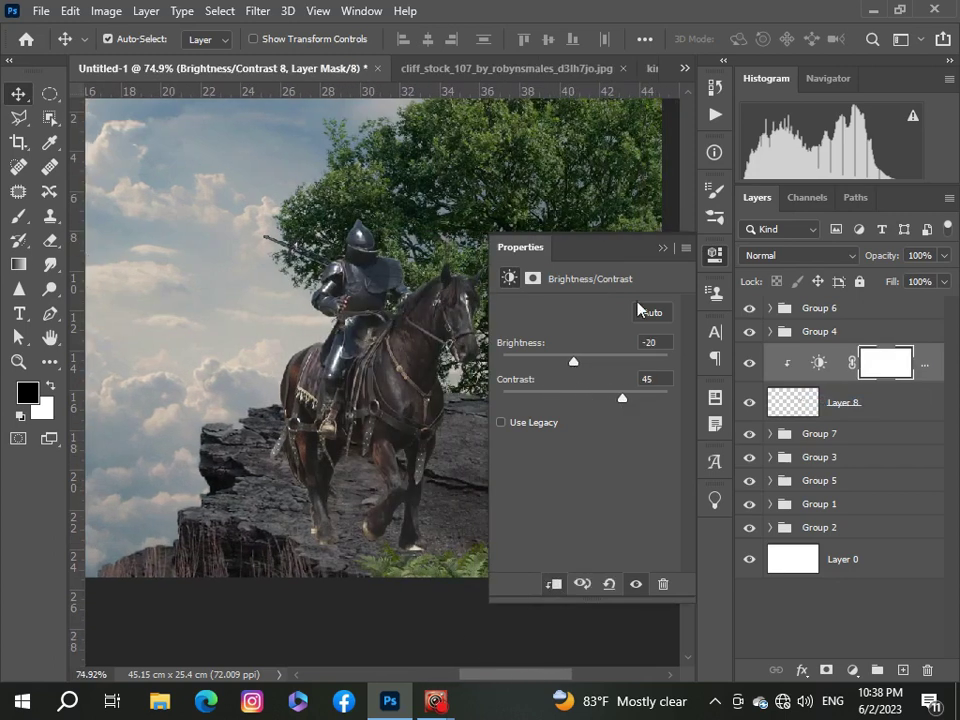
{"action": "scroll", "coordinate": [373, 338], "scroll_direction": "down", "scroll_amount": 2}
{"action": "scroll", "coordinate": [373, 338], "scroll_direction": "down", "scroll_amount": 1}
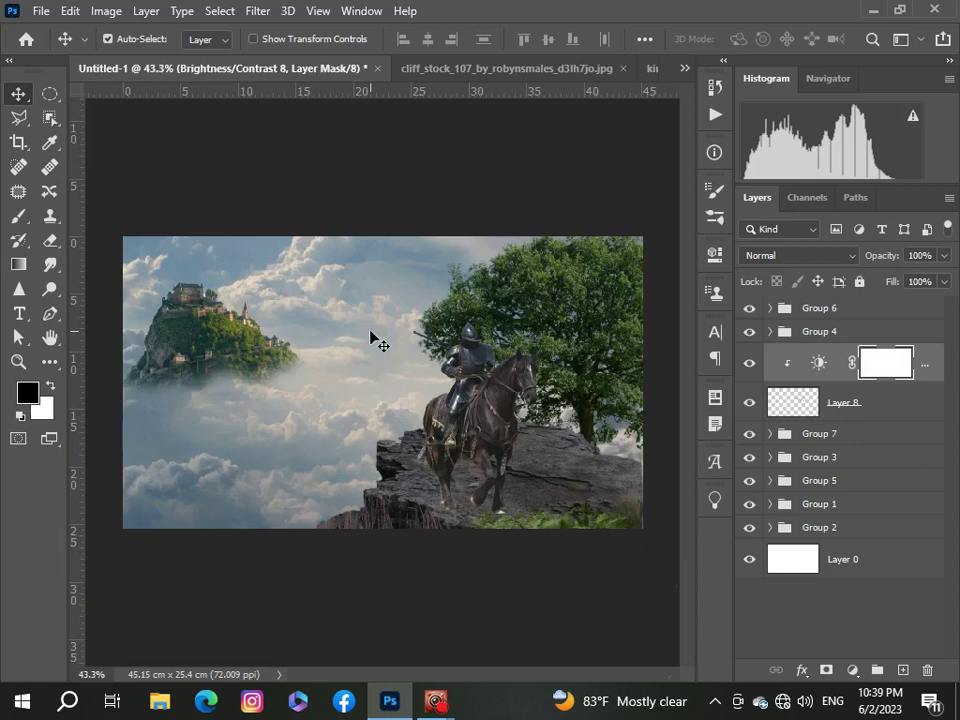
{"action": "scroll", "coordinate": [373, 338], "scroll_direction": "down", "scroll_amount": 2}
{"action": "scroll", "coordinate": [373, 338], "scroll_direction": "down", "scroll_amount": 1}
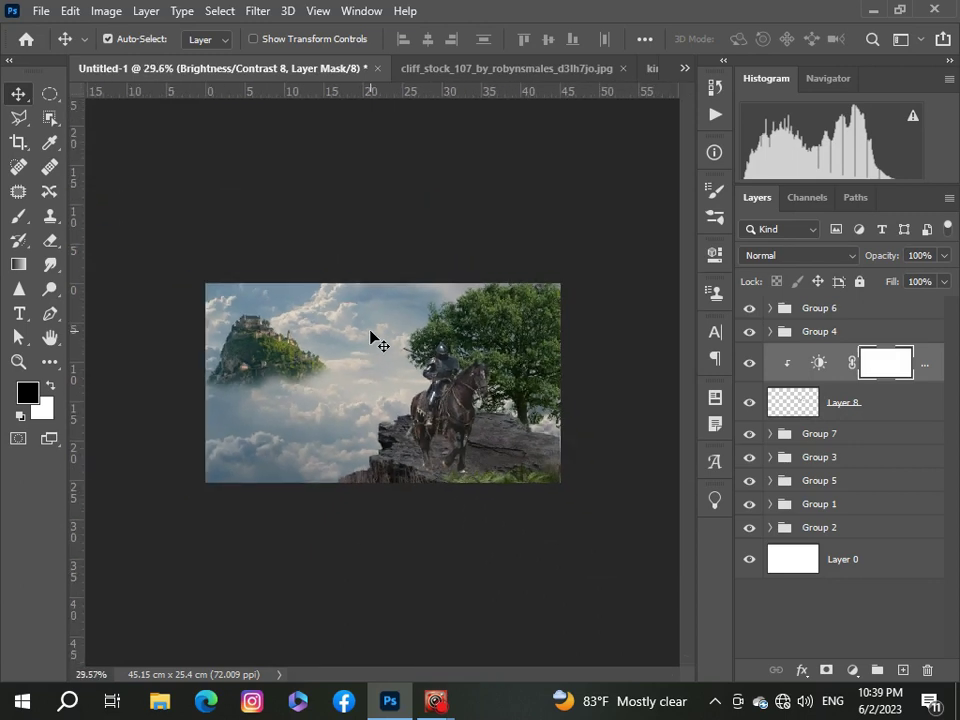
{"action": "scroll", "coordinate": [373, 338], "scroll_direction": "up", "scroll_amount": 1}
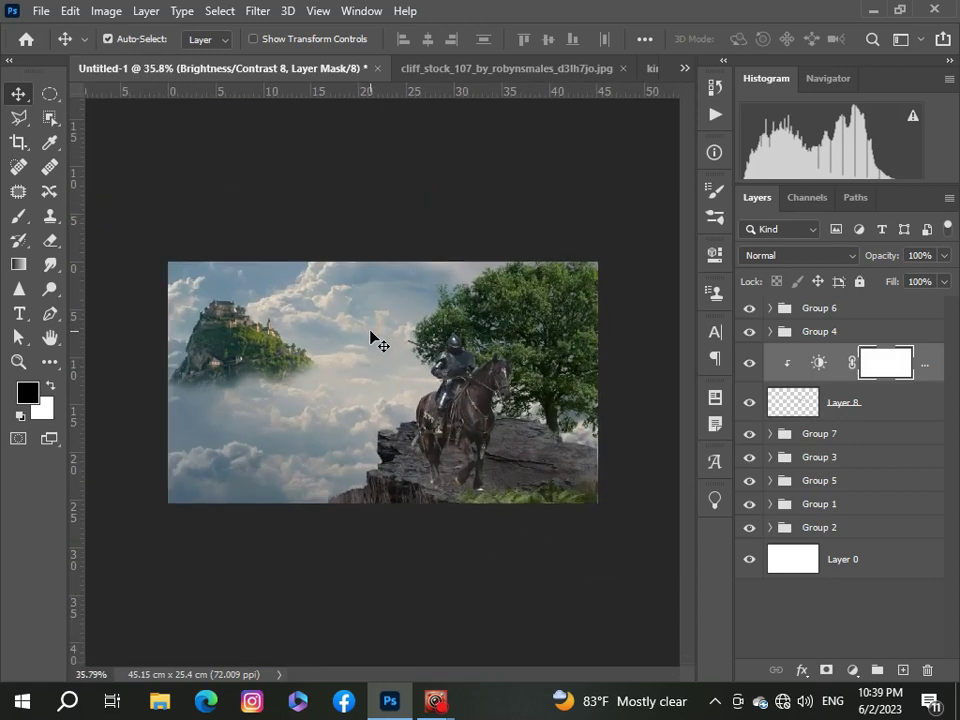
Open the birds_03 PNG image from disk.
{"action": "left_click", "coordinate": [41, 11]}
{"action": "left_click", "coordinate": [50, 45]}
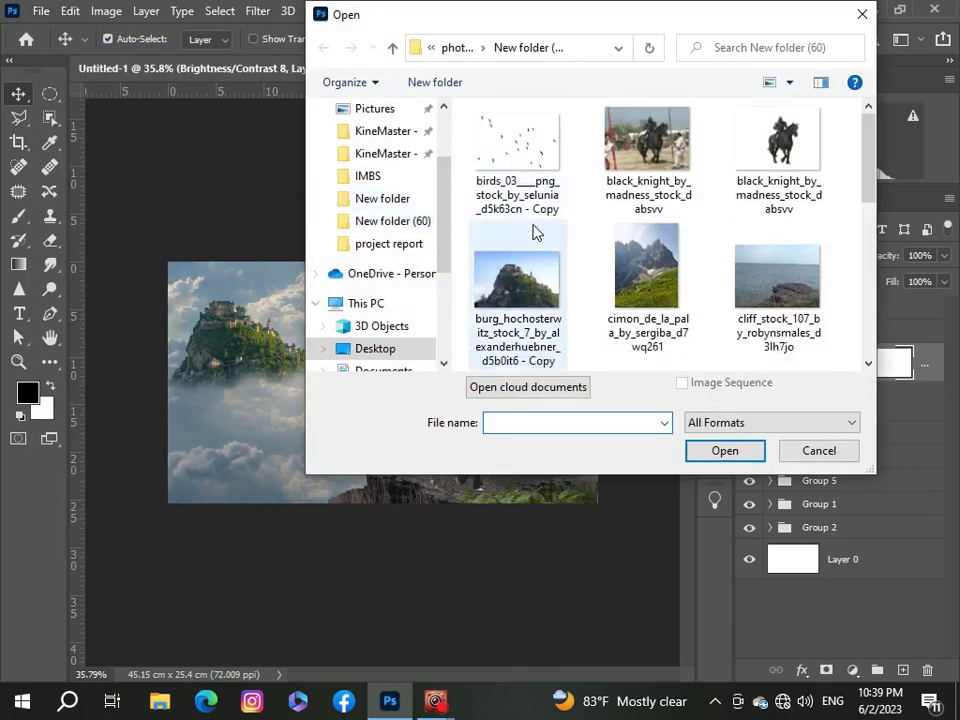
{"action": "scroll", "coordinate": [533, 232], "scroll_direction": "down", "scroll_amount": 2}
{"action": "scroll", "coordinate": [533, 232], "scroll_direction": "up", "scroll_amount": 2}
{"action": "left_click", "coordinate": [521, 186]}
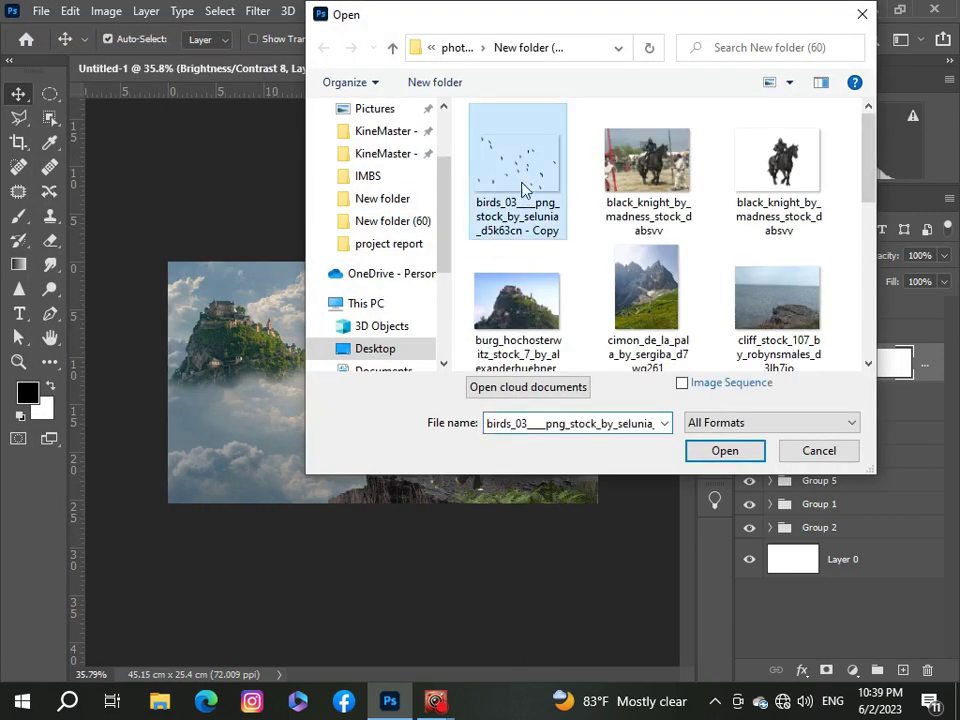
{"action": "left_click", "coordinate": [724, 451]}
Paste the birds into the Untitled-1 composite and start transforming them.
{"action": "left_click", "coordinate": [685, 67]}
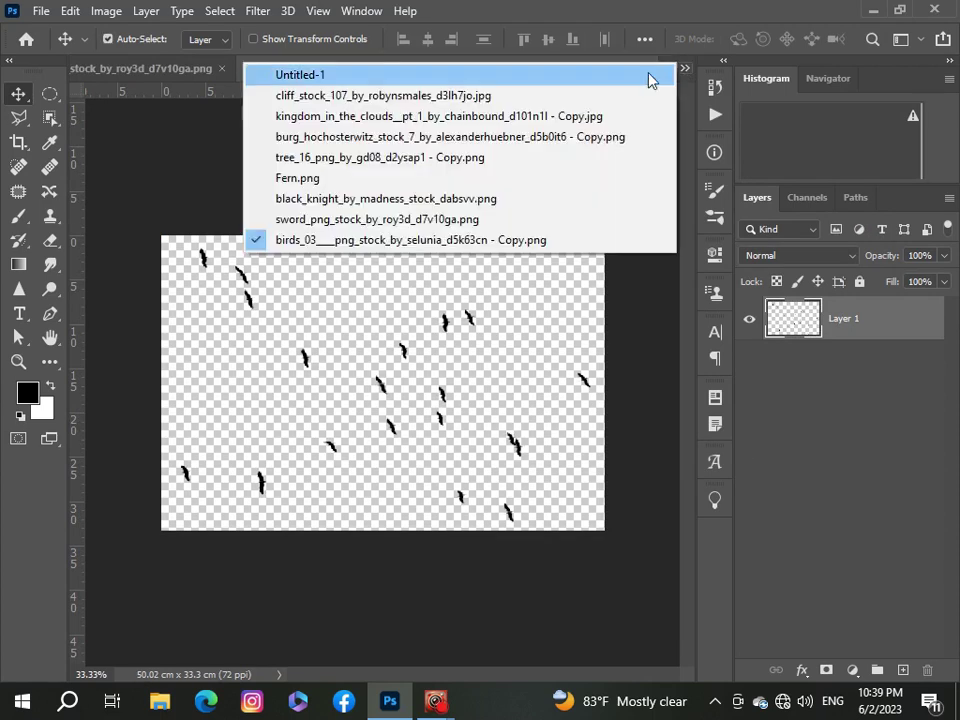
{"action": "left_click", "coordinate": [640, 75]}
{"action": "key", "text": "ctrl+v"}
{"action": "key", "text": "ctrl+t"}
{"action": "scroll", "coordinate": [378, 326], "scroll_direction": "down", "scroll_amount": 2}
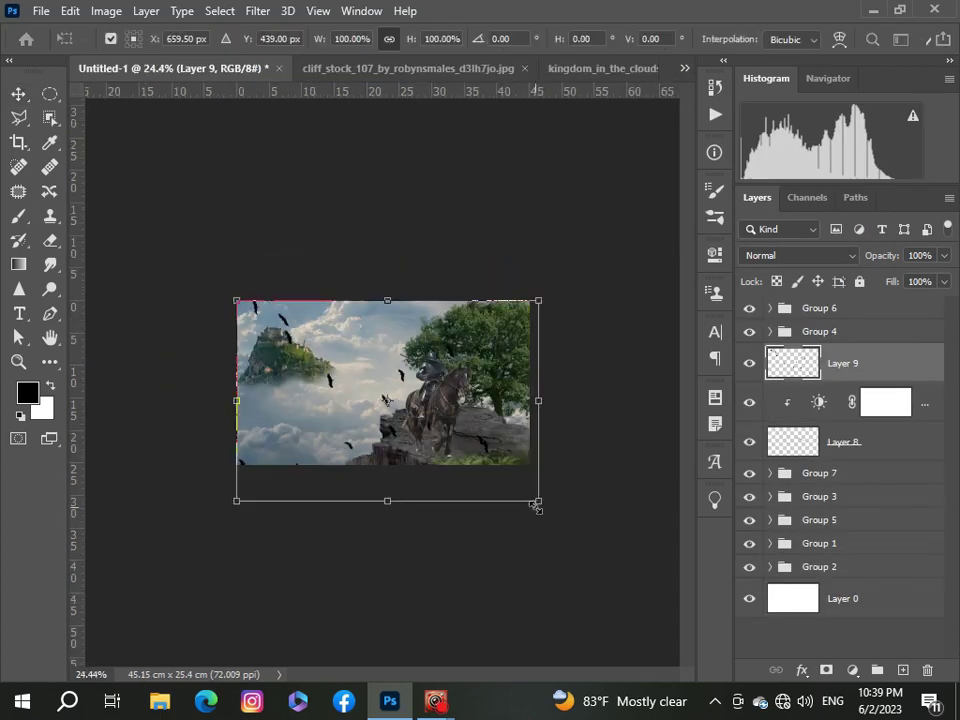
Scale the flock to about 28% and place it in the upper sky.
{"action": "mouse_move", "coordinate": [536, 504]}
{"action": "left_mouse_down"}
{"action": "mouse_move", "coordinate": [353, 381]}
{"action": "mouse_move", "coordinate": [366, 338]}
{"action": "mouse_move", "coordinate": [369, 352]}
{"action": "left_mouse_up"}
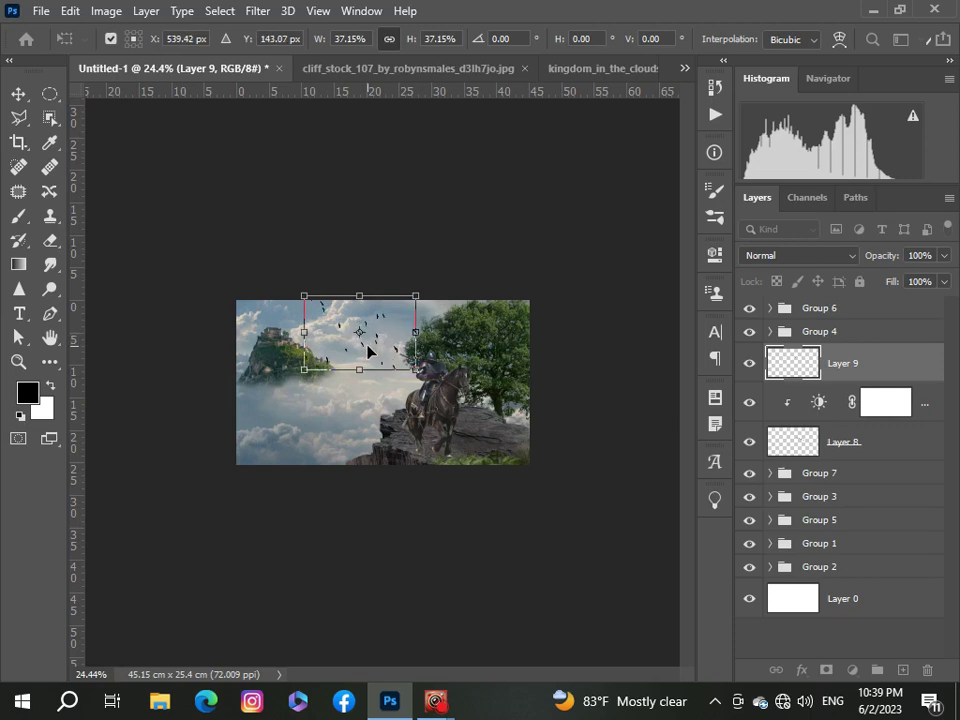
{"action": "scroll", "coordinate": [369, 352], "scroll_direction": "up", "scroll_amount": 2}
{"action": "left_click_drag", "start_coordinate": [242, 227], "coordinate": [289, 261]}
{"action": "left_click_drag", "start_coordinate": [318, 311], "coordinate": [305, 290]}
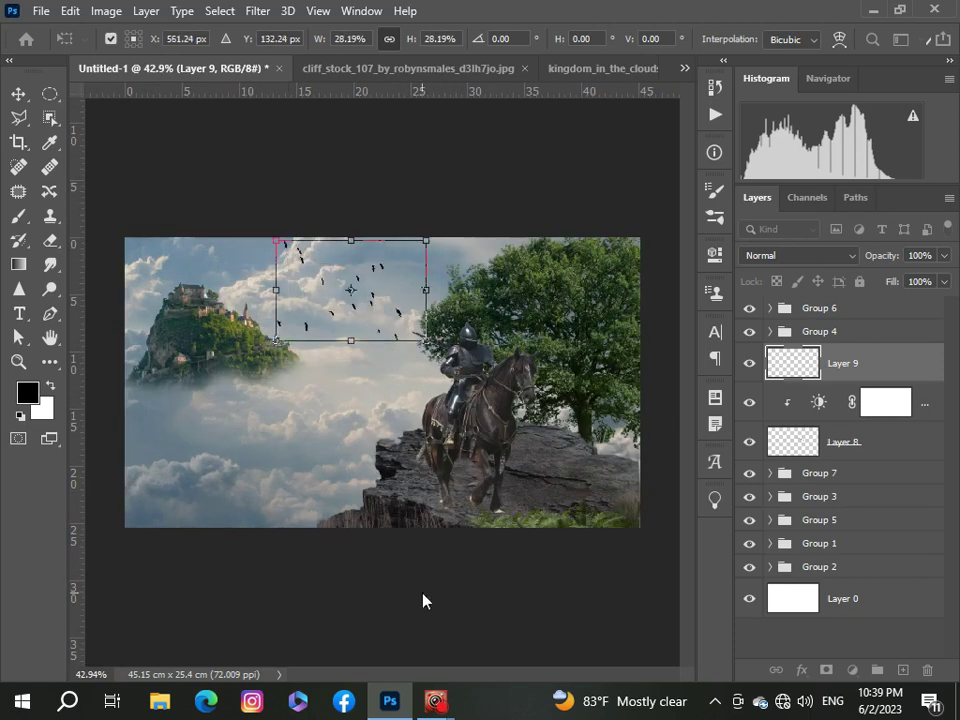
{"action": "key", "text": "Return"}
{"action": "scroll", "coordinate": [360, 536], "scroll_direction": "down", "scroll_amount": 2}
{"action": "scroll", "coordinate": [360, 536], "scroll_direction": "up", "scroll_amount": 3}
{"action": "scroll", "coordinate": [365, 538], "scroll_direction": "down", "scroll_amount": 1}
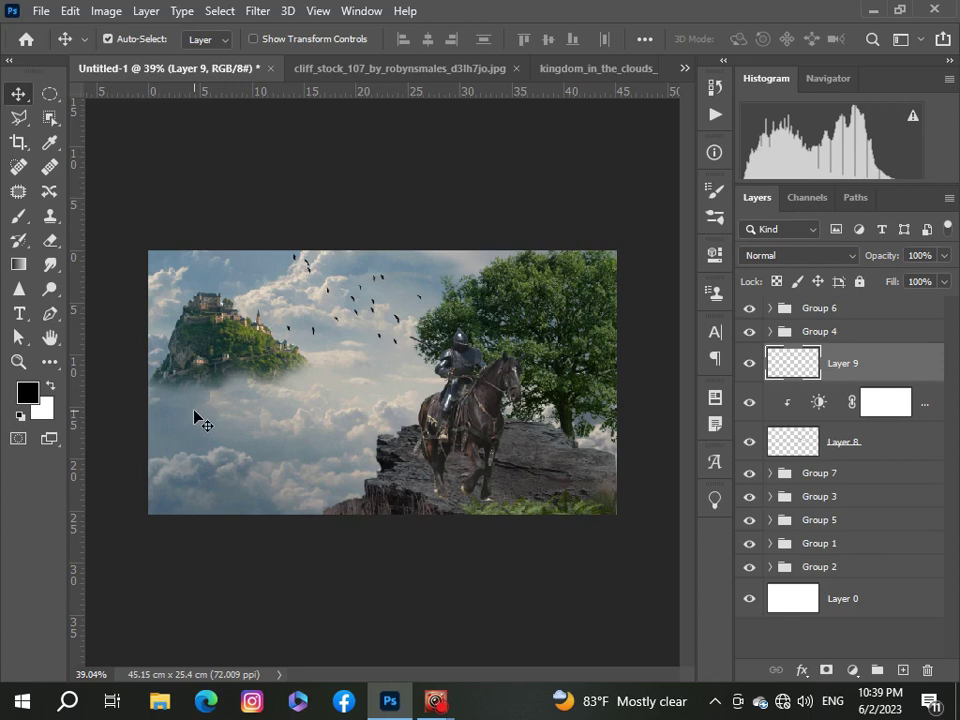
{"action": "scroll", "coordinate": [250, 480], "scroll_direction": "up", "scroll_amount": 1}
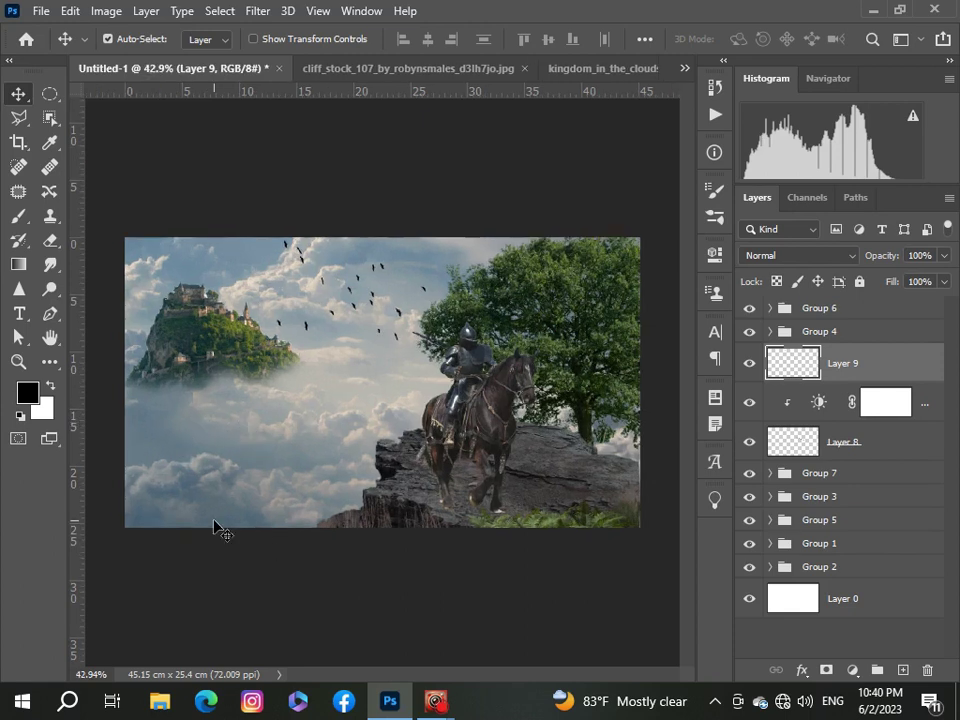
{"action": "scroll", "coordinate": [214, 525], "scroll_direction": "down", "scroll_amount": 1}
{"action": "scroll", "coordinate": [214, 525], "scroll_direction": "down", "scroll_amount": 1}
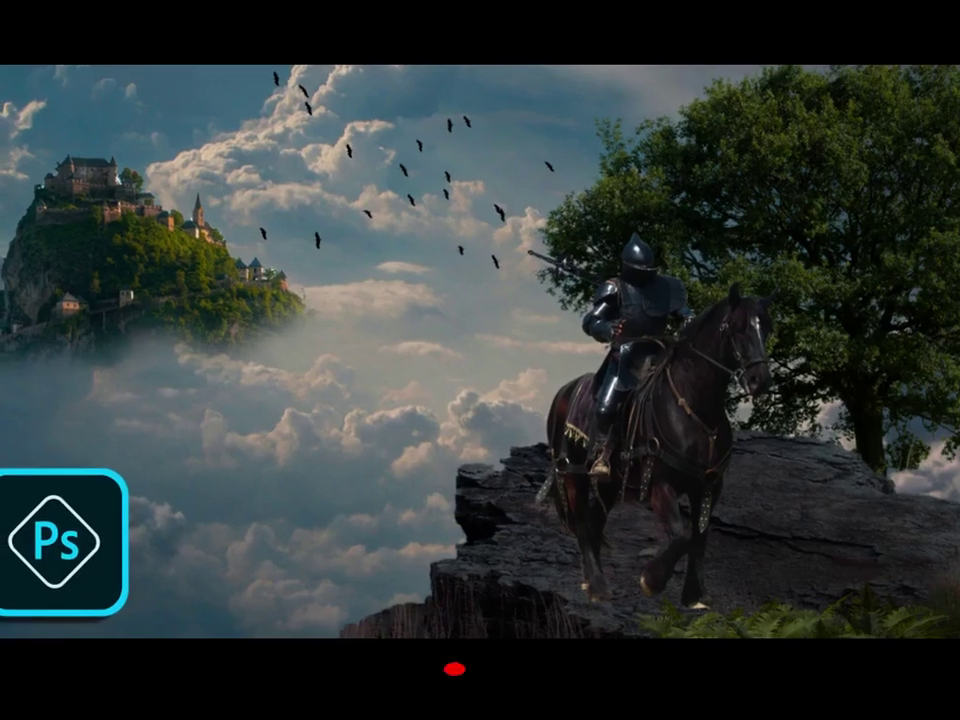